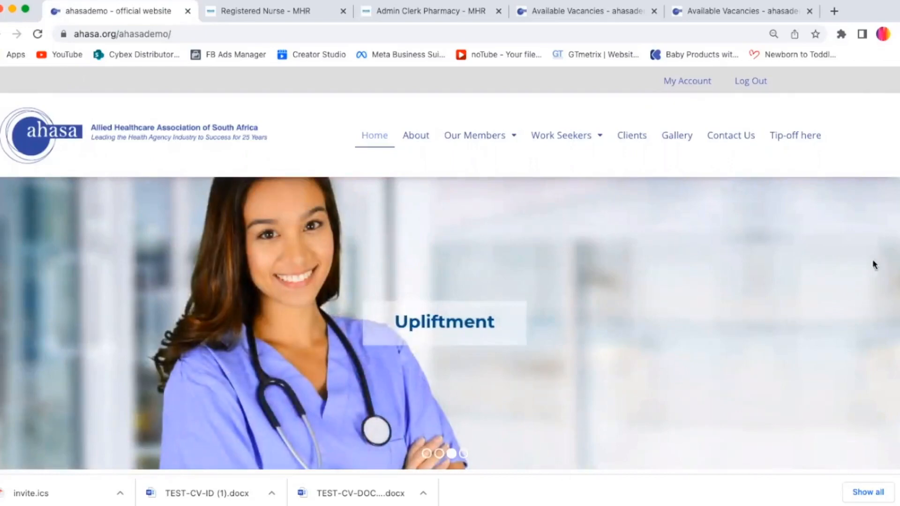
Step: Scroll through the AHASA demo homepage and inspect its web address
{"action": "scroll", "coordinate": [873, 263], "scroll_direction": "down", "scroll_amount": 10}
{"action": "scroll", "coordinate": [450, 271], "scroll_direction": "down", "scroll_amount": 15}
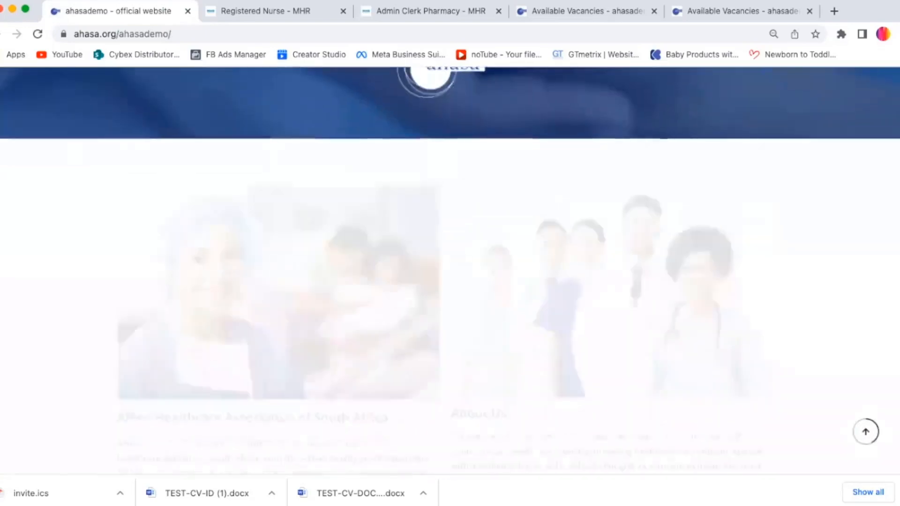
{"action": "scroll", "coordinate": [859, 188], "scroll_direction": "up", "scroll_amount": 20}
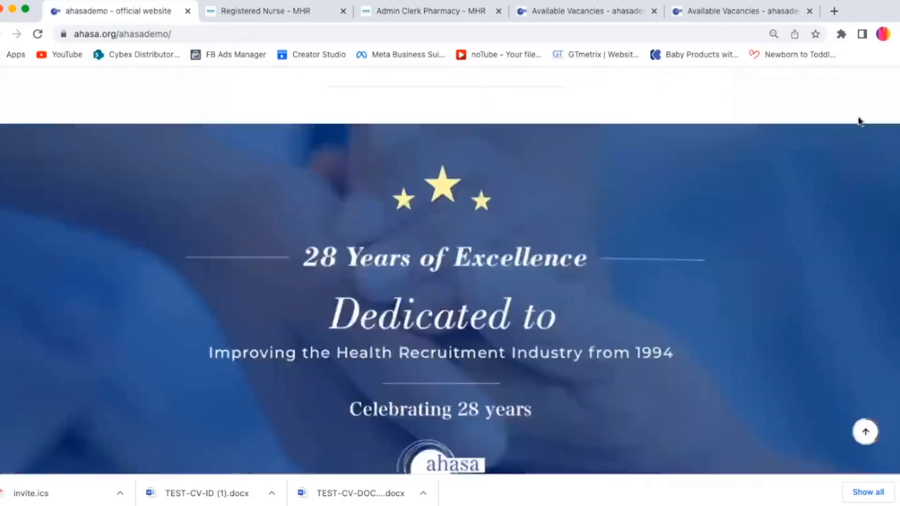
{"action": "left_click", "coordinate": [197, 34]}
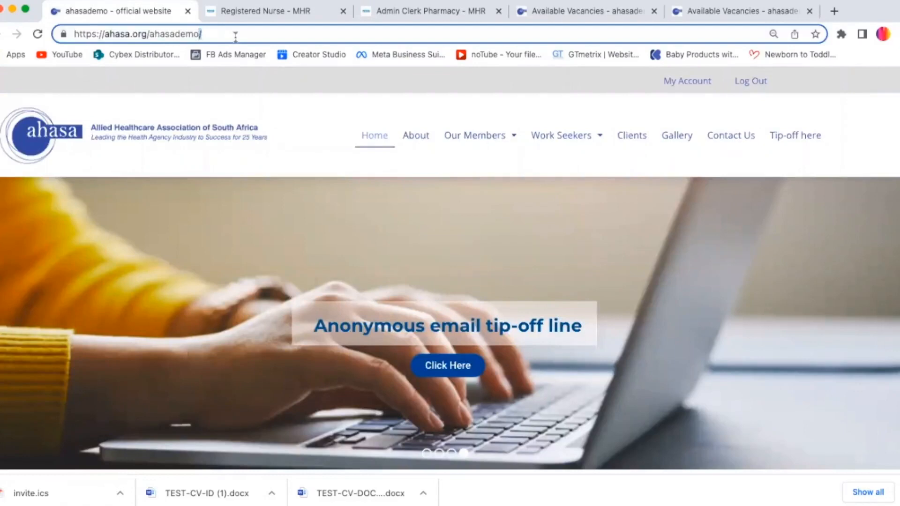
{"action": "key", "text": "super+a"}
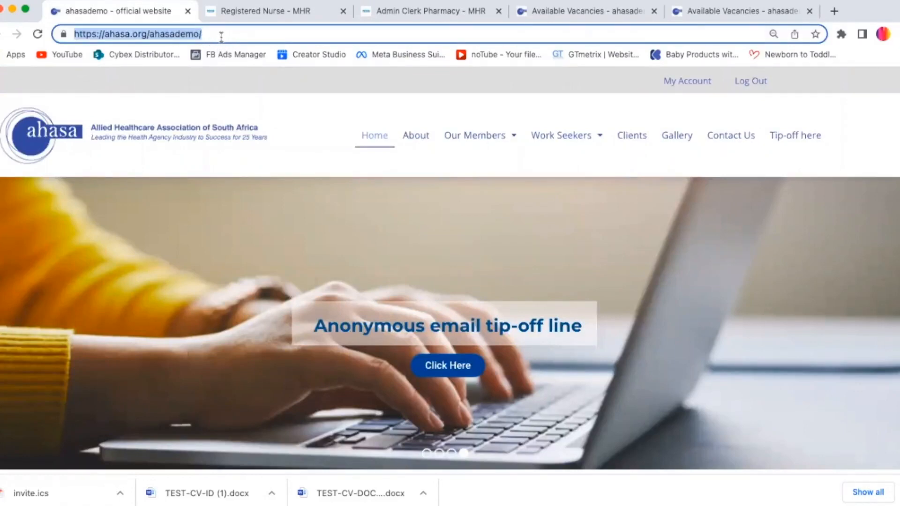
{"action": "triple_click", "coordinate": [221, 37]}
{"action": "double_click", "coordinate": [221, 37]}
{"action": "double_click", "coordinate": [221, 37]}
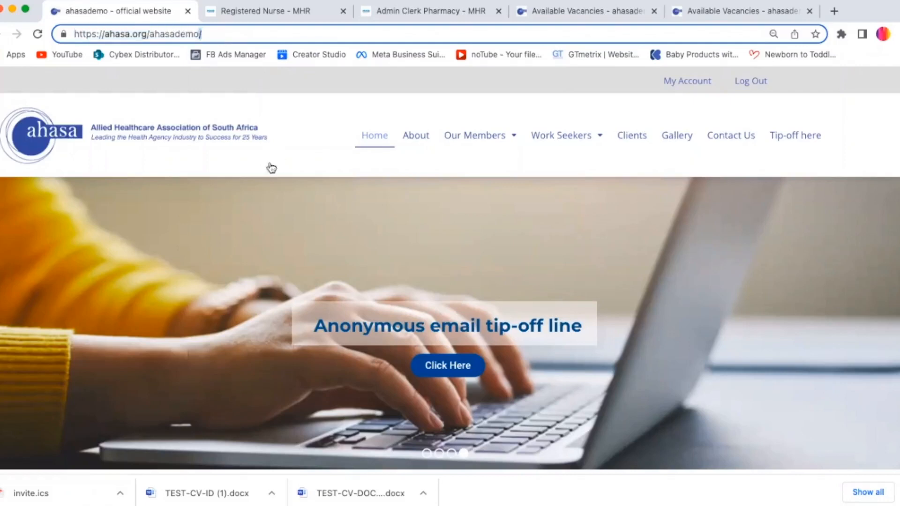
{"action": "left_click", "coordinate": [227, 30]}
{"action": "scroll", "coordinate": [450, 268], "scroll_direction": "down", "scroll_amount": 3}
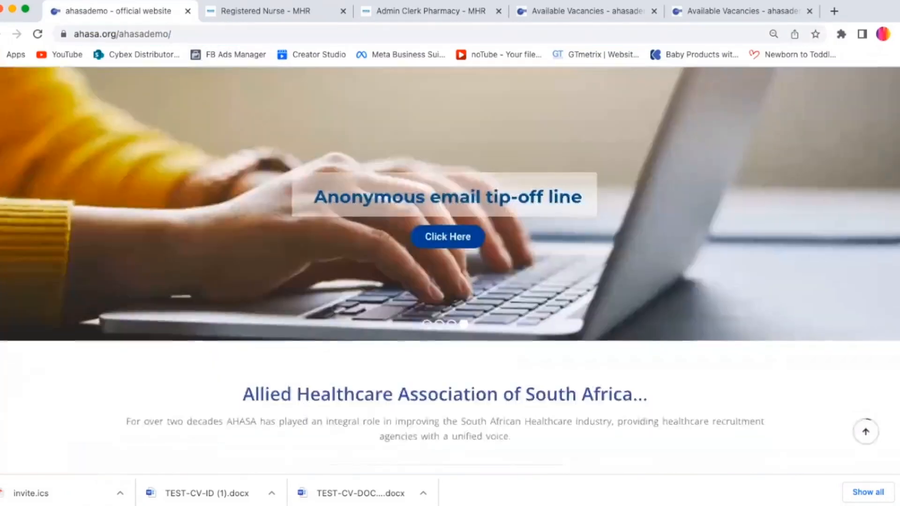
{"action": "scroll", "coordinate": [449, 268], "scroll_direction": "up", "scroll_amount": 3}
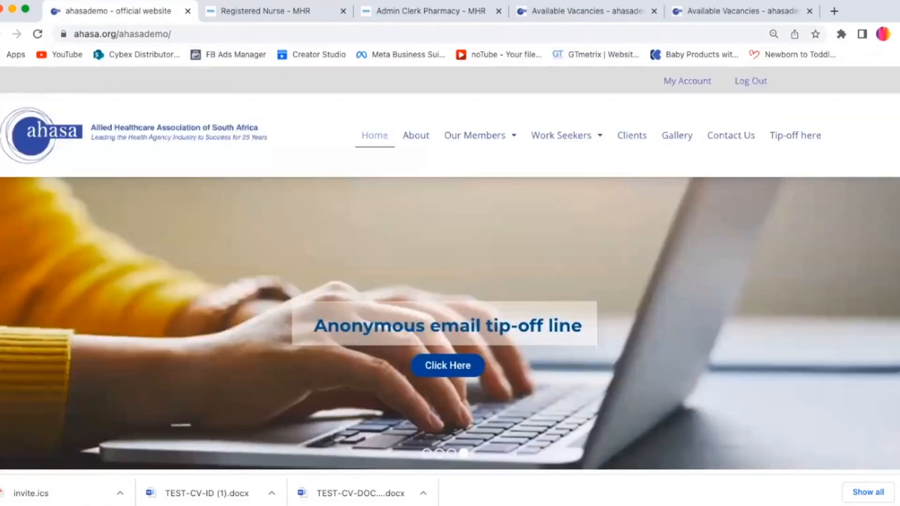
Step: Log out of the site's member account
{"action": "left_click", "coordinate": [753, 90]}
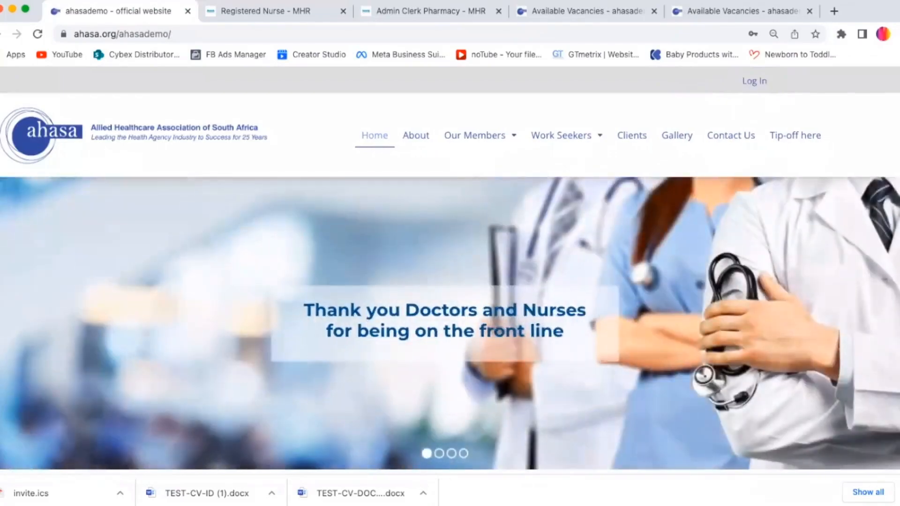
{"action": "scroll", "coordinate": [806, 251], "scroll_direction": "down", "scroll_amount": 10}
{"action": "scroll", "coordinate": [450, 269], "scroll_direction": "up", "scroll_amount": 10}
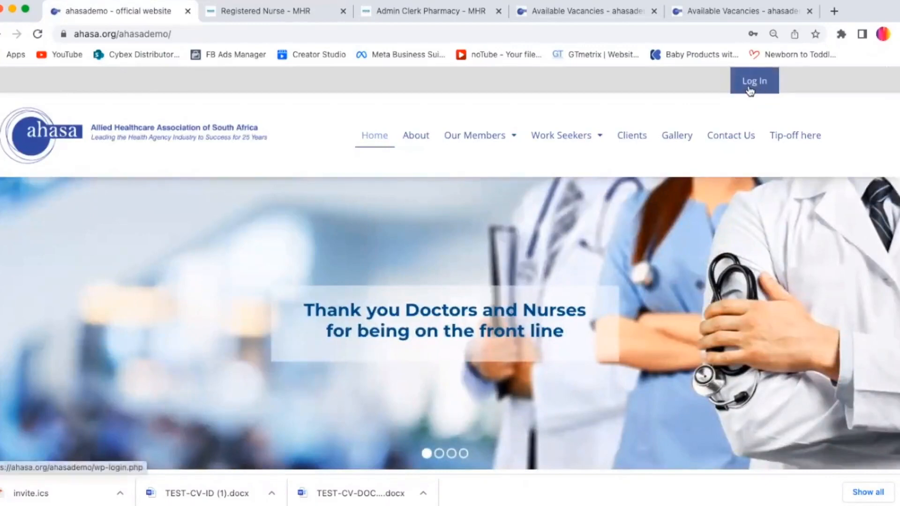
Step: Open the Member Login page from the Our Members menu
{"action": "scroll", "coordinate": [830, 100], "scroll_direction": "down", "scroll_amount": 12}
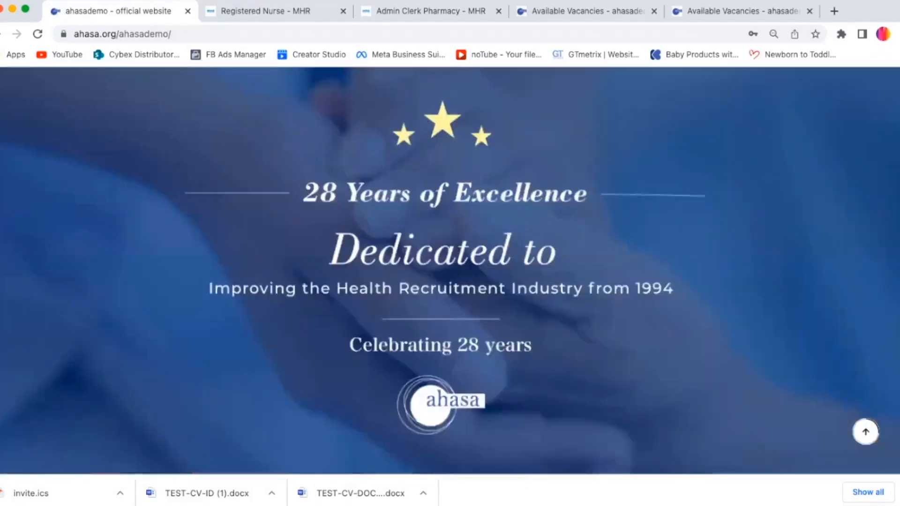
{"action": "scroll", "coordinate": [417, 202], "scroll_direction": "down", "scroll_amount": 10}
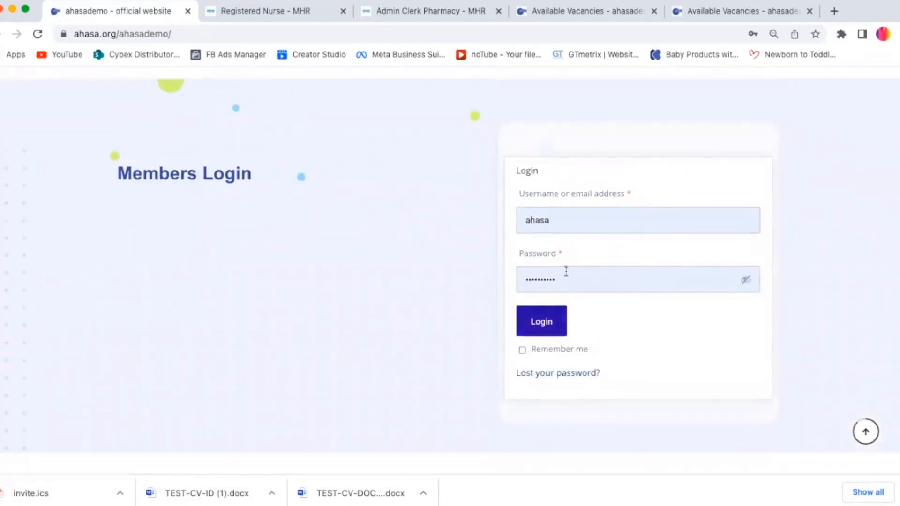
{"action": "left_click", "coordinate": [745, 281]}
{"action": "left_click", "coordinate": [747, 282]}
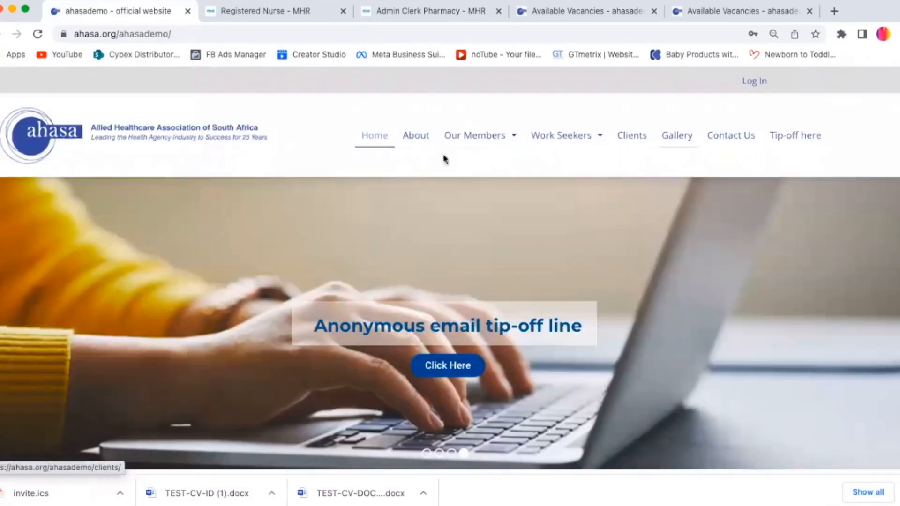
{"action": "mouse_move", "coordinate": [476, 143]}
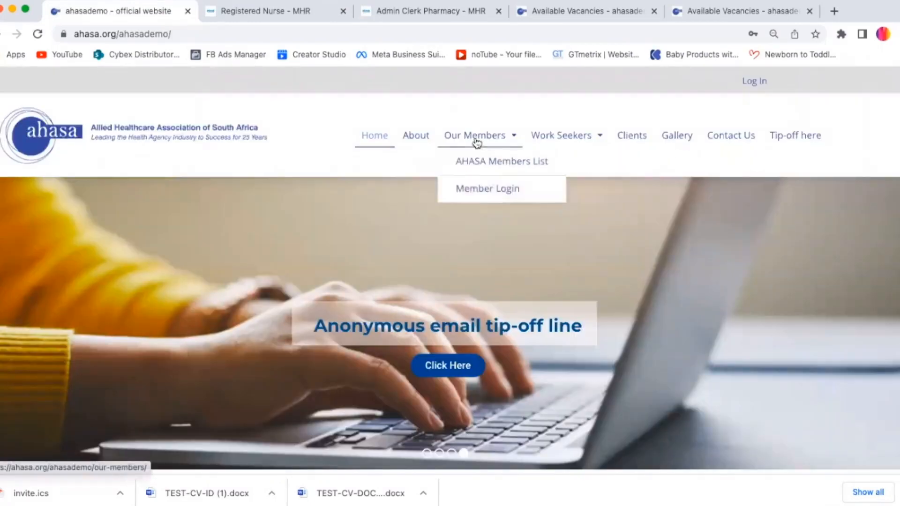
{"action": "left_click", "coordinate": [492, 192]}
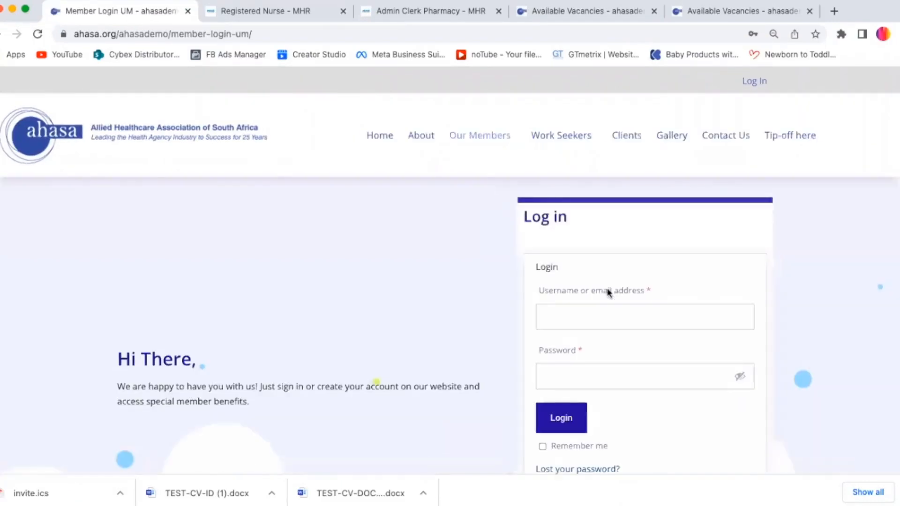
Step: Scroll through the Member Login page to examine its login form and registration link
{"action": "scroll", "coordinate": [449, 262], "scroll_direction": "down", "scroll_amount": 5}
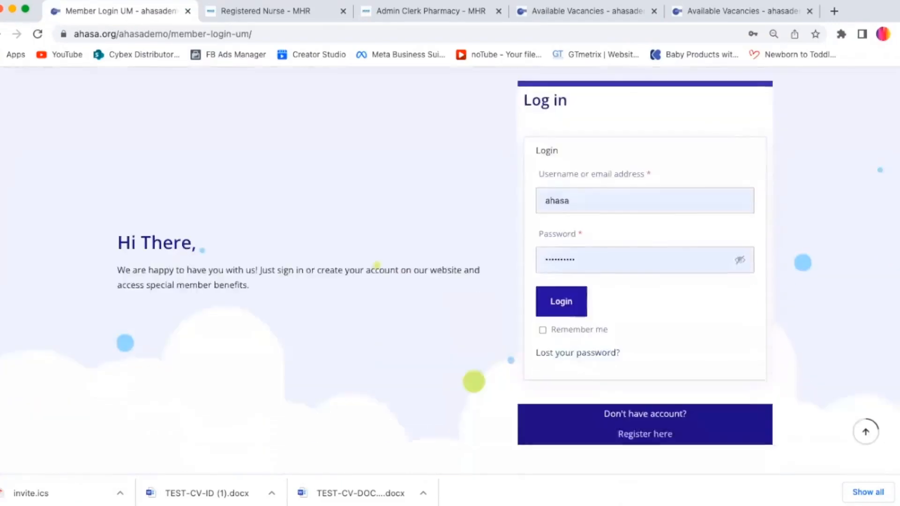
{"action": "scroll", "coordinate": [450, 262], "scroll_direction": "down", "scroll_amount": 1}
{"action": "scroll", "coordinate": [450, 262], "scroll_direction": "up", "scroll_amount": 1}
{"action": "scroll", "coordinate": [449, 263], "scroll_direction": "down", "scroll_amount": 1}
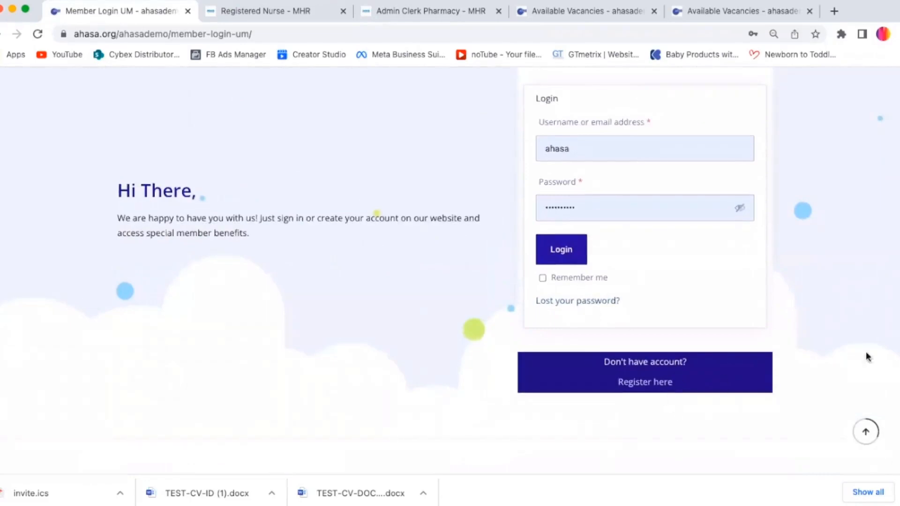
{"action": "scroll", "coordinate": [890, 211], "scroll_direction": "down", "scroll_amount": 6}
{"action": "scroll", "coordinate": [890, 207], "scroll_direction": "up", "scroll_amount": 10}
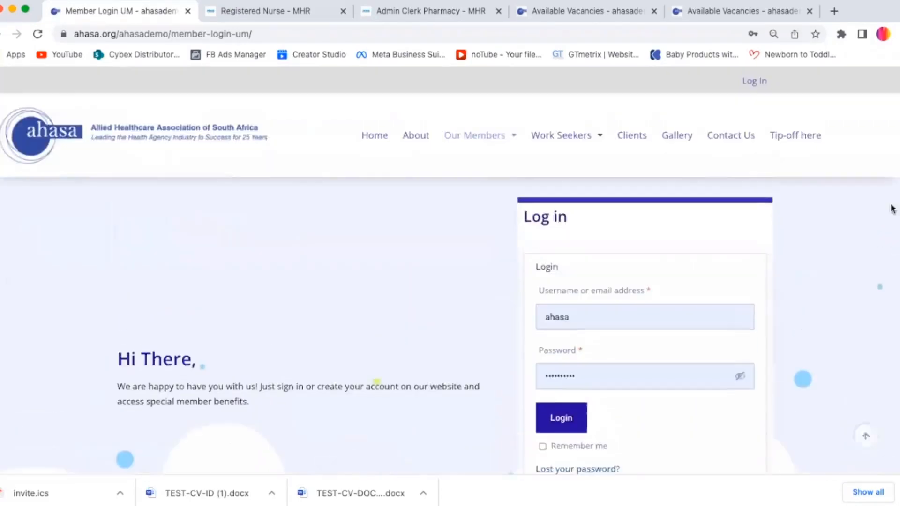
{"action": "scroll", "coordinate": [895, 272], "scroll_direction": "down", "scroll_amount": 4}
{"action": "scroll", "coordinate": [893, 279], "scroll_direction": "down", "scroll_amount": 1}
{"action": "scroll", "coordinate": [878, 220], "scroll_direction": "up", "scroll_amount": 5}
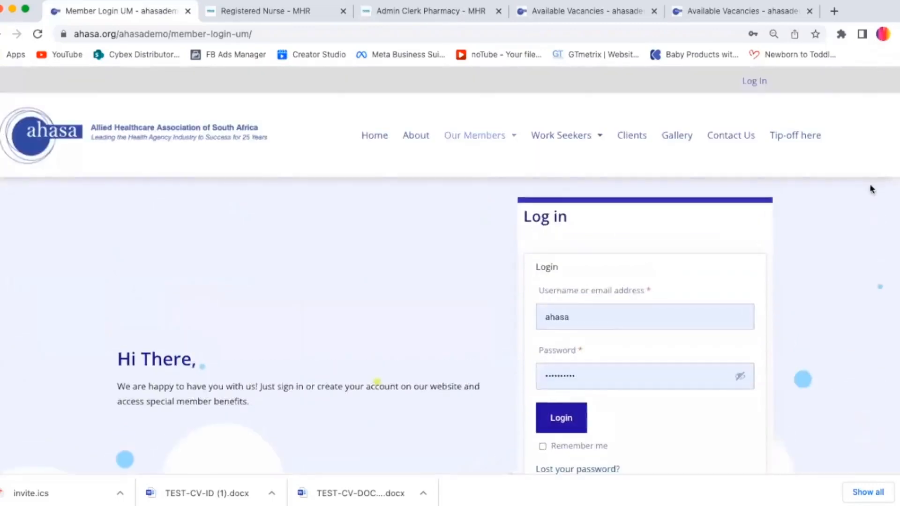
{"action": "scroll", "coordinate": [881, 234], "scroll_direction": "down", "scroll_amount": 8}
{"action": "scroll", "coordinate": [891, 281], "scroll_direction": "up", "scroll_amount": 4}
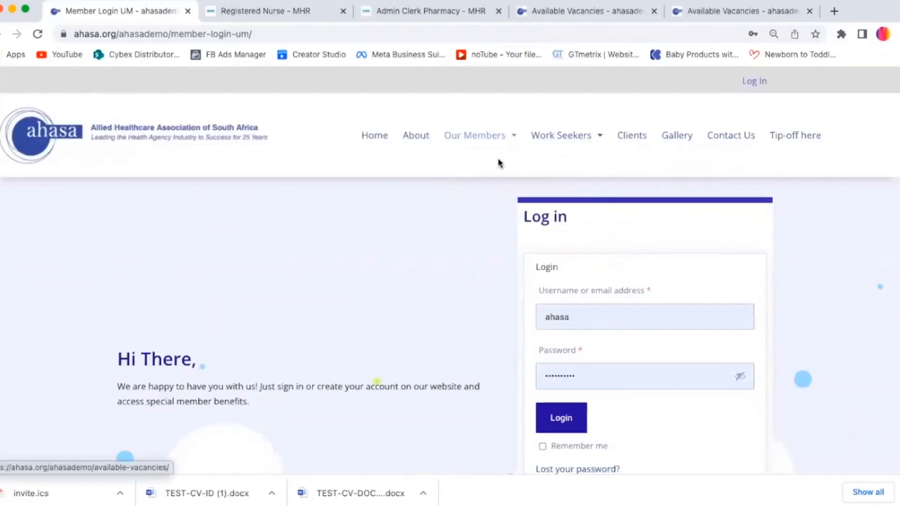
Step: Open the WordPress Log In page, reveal the saved password and log in as the ahasa user
{"action": "left_click", "coordinate": [752, 84]}
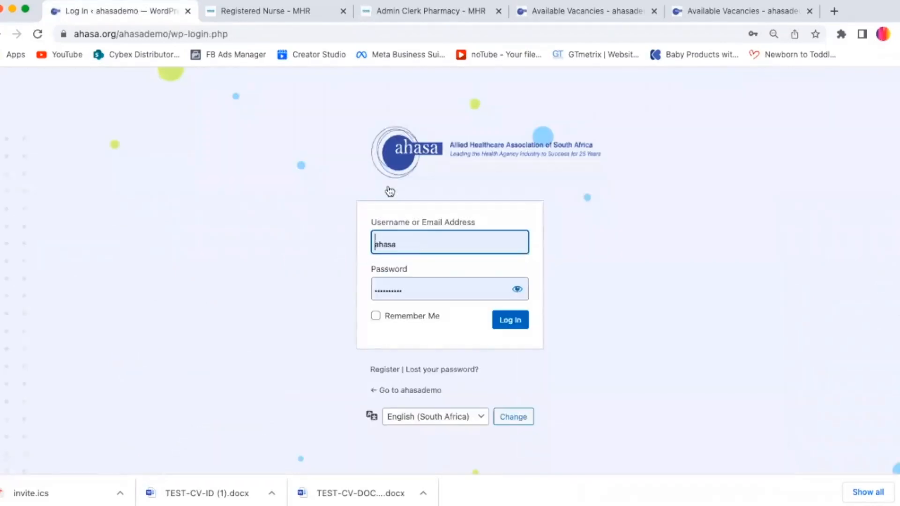
{"action": "left_click", "coordinate": [421, 245]}
{"action": "left_click", "coordinate": [261, 233]}
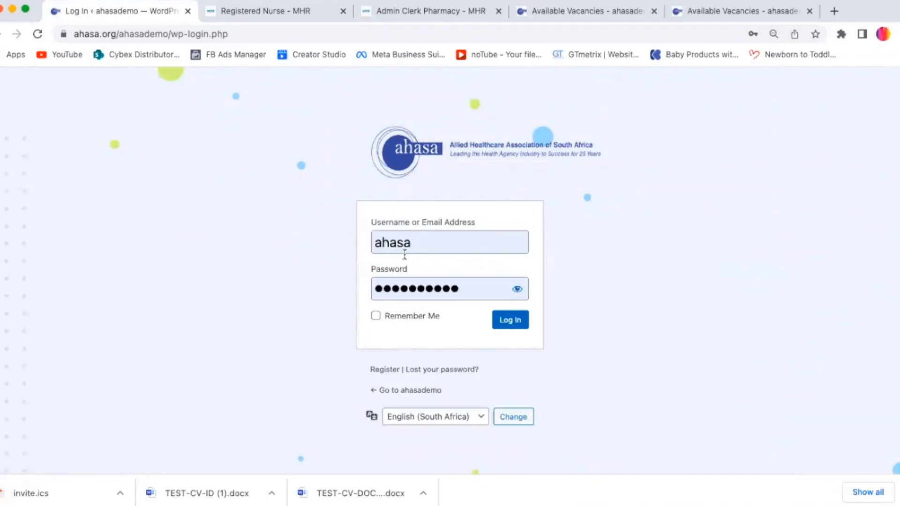
{"action": "left_click", "coordinate": [517, 289]}
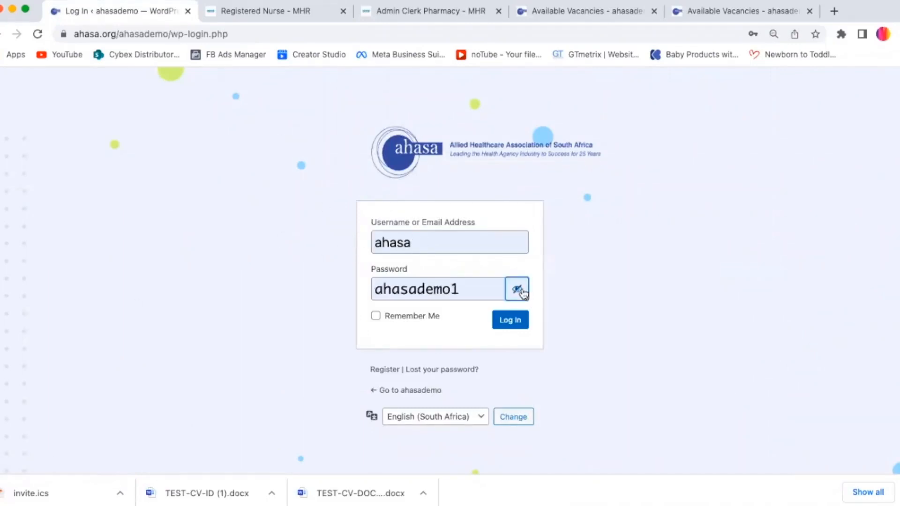
{"action": "left_click", "coordinate": [515, 323]}
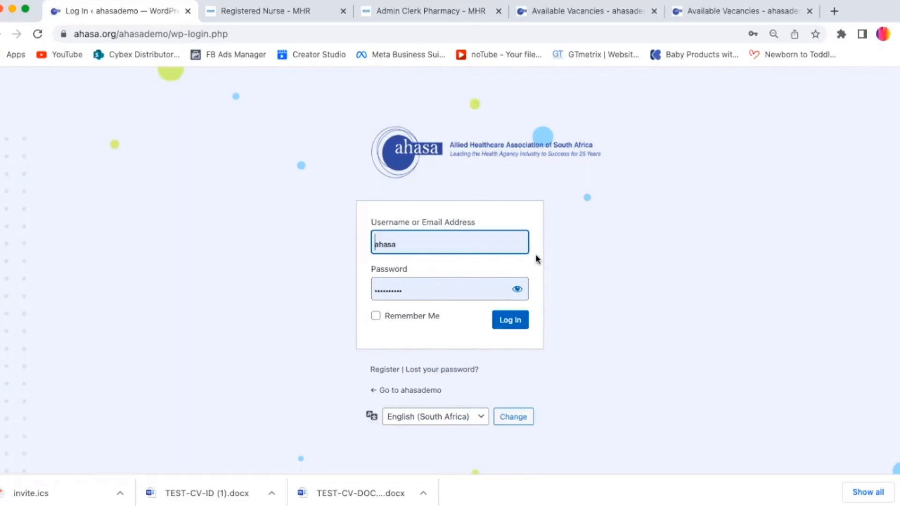
{"action": "left_click", "coordinate": [597, 254]}
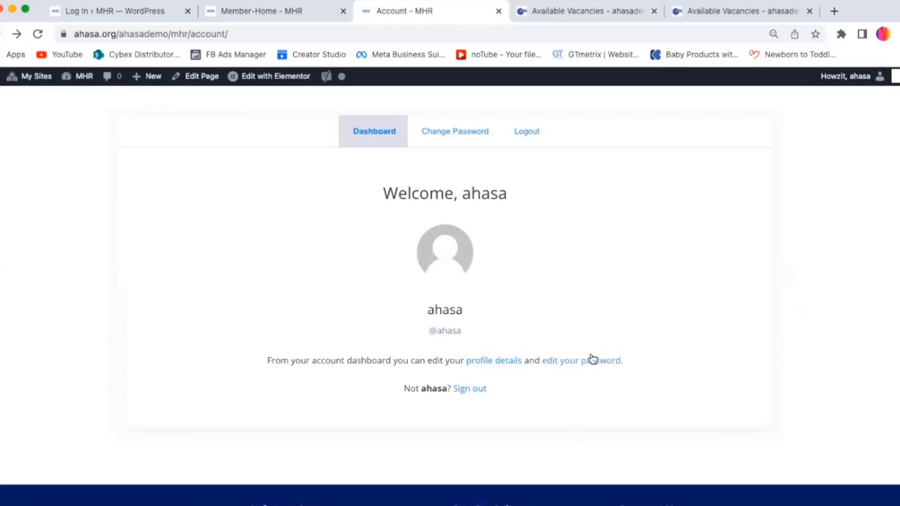
Step: Open the Change Password tab and examine its current, new and confirm password fields
{"action": "left_click", "coordinate": [451, 136]}
{"action": "scroll", "coordinate": [840, 115], "scroll_direction": "up", "scroll_amount": 4}
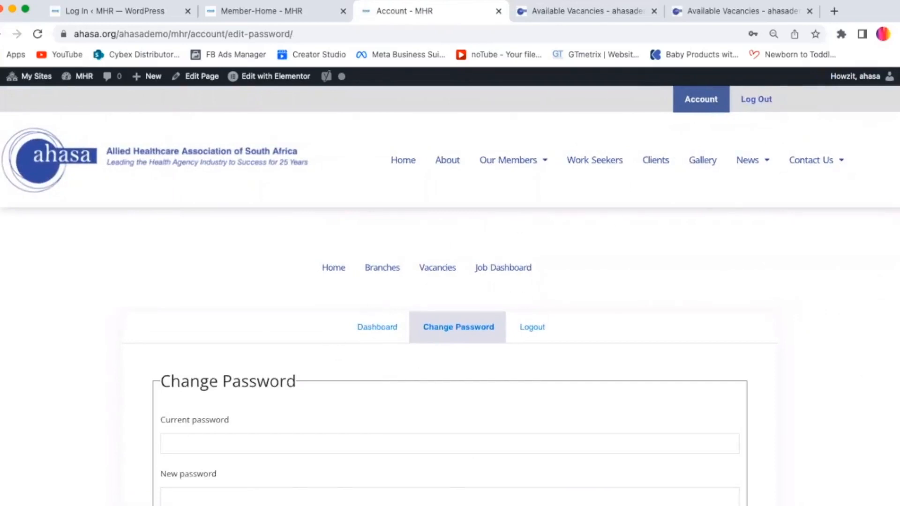
{"action": "scroll", "coordinate": [802, 351], "scroll_direction": "down", "scroll_amount": 4}
{"action": "left_click", "coordinate": [161, 263]}
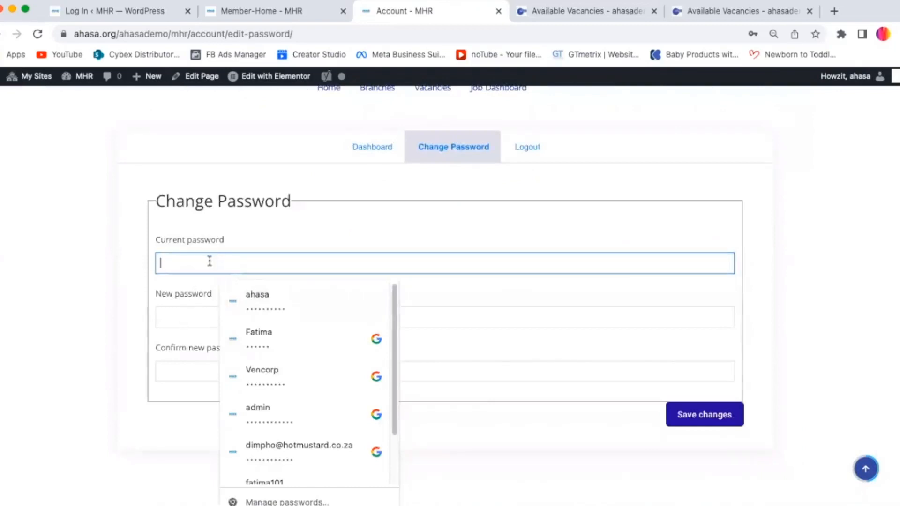
{"action": "left_click", "coordinate": [184, 322]}
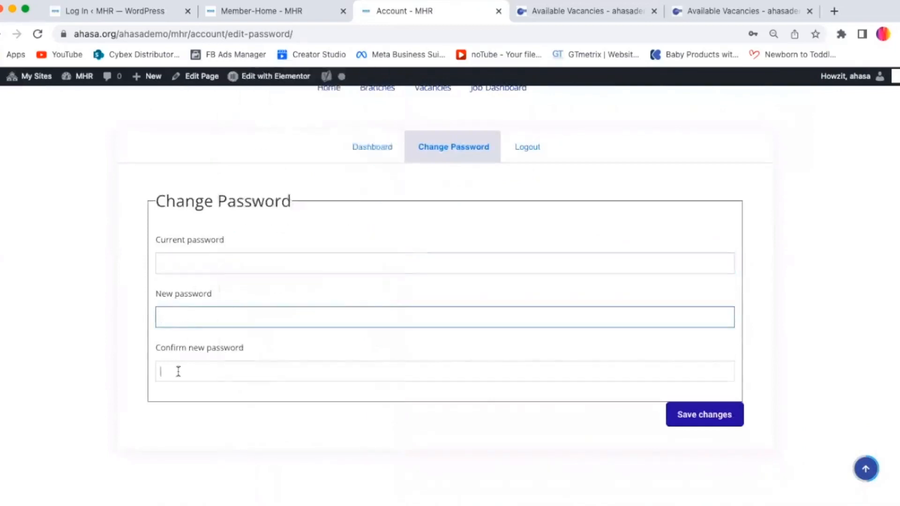
{"action": "left_click", "coordinate": [177, 372]}
{"action": "left_click", "coordinate": [570, 433]}
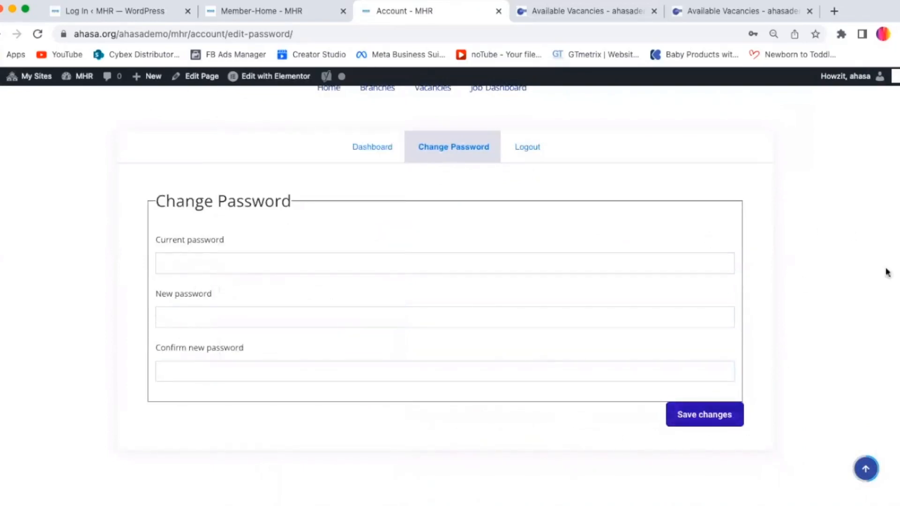
Step: Go to the Members Login page through the Our Members menu
{"action": "scroll", "coordinate": [450, 281], "scroll_direction": "up", "scroll_amount": 4}
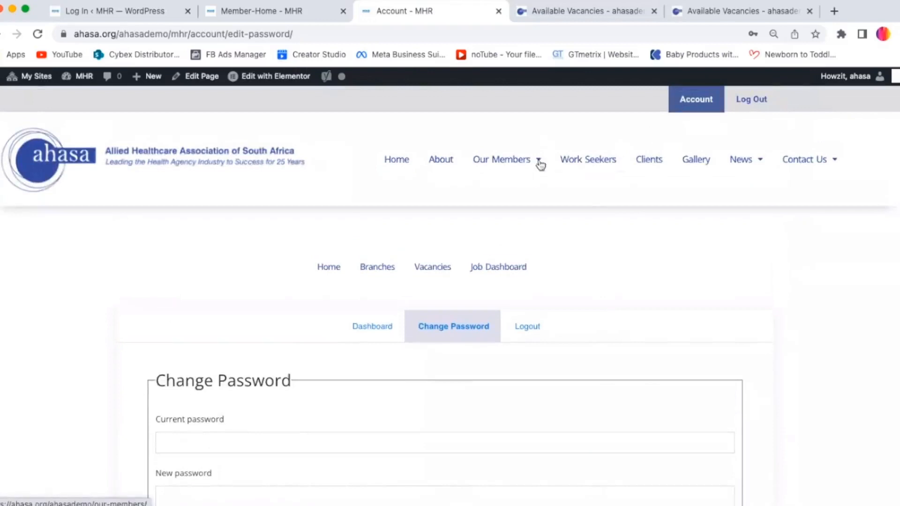
{"action": "mouse_move", "coordinate": [523, 174]}
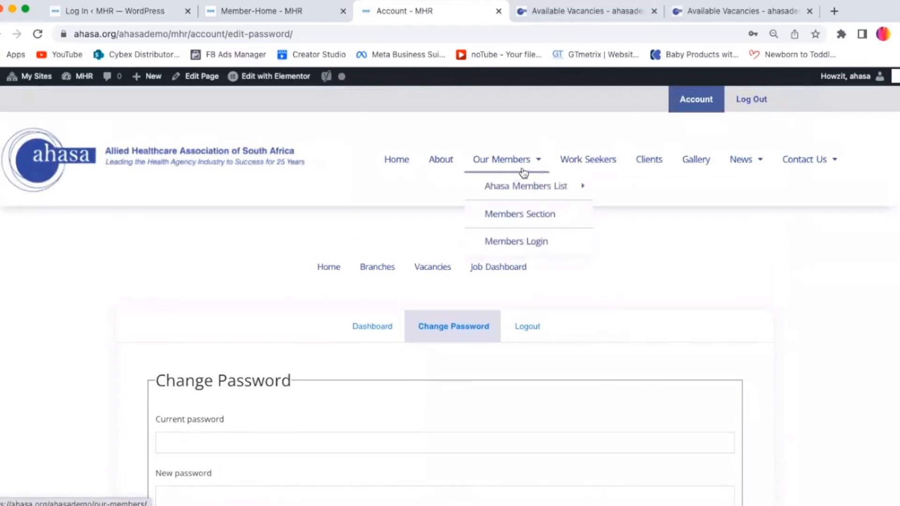
{"action": "left_click", "coordinate": [512, 240]}
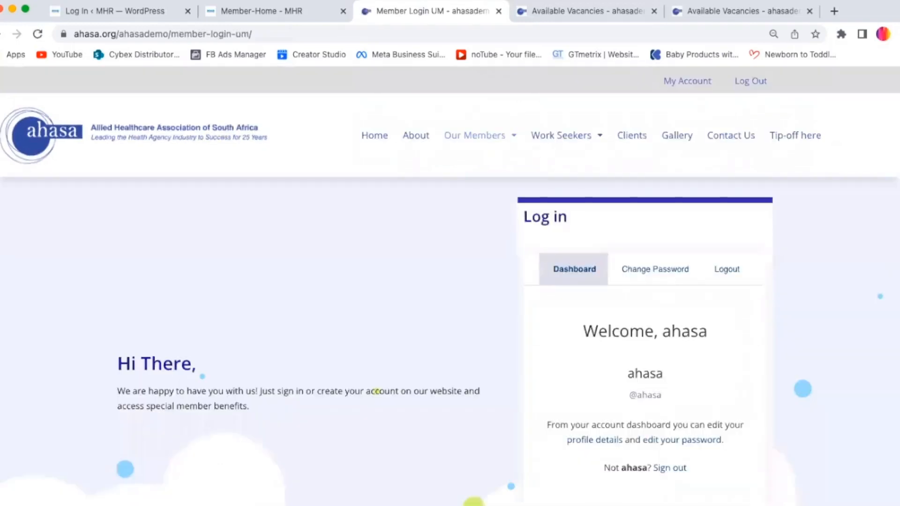
Step: Sign out of the member account from the login dashboard
{"action": "scroll", "coordinate": [742, 250], "scroll_direction": "down", "scroll_amount": 4}
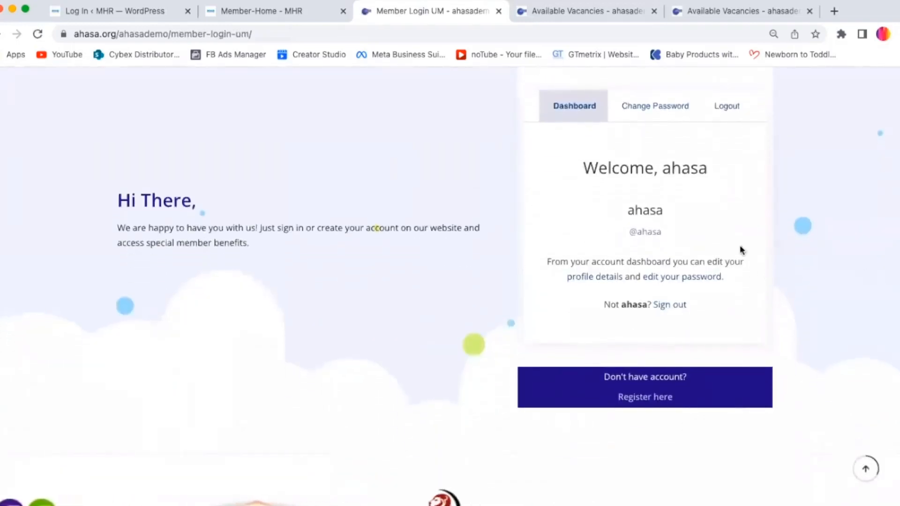
{"action": "left_click", "coordinate": [669, 307]}
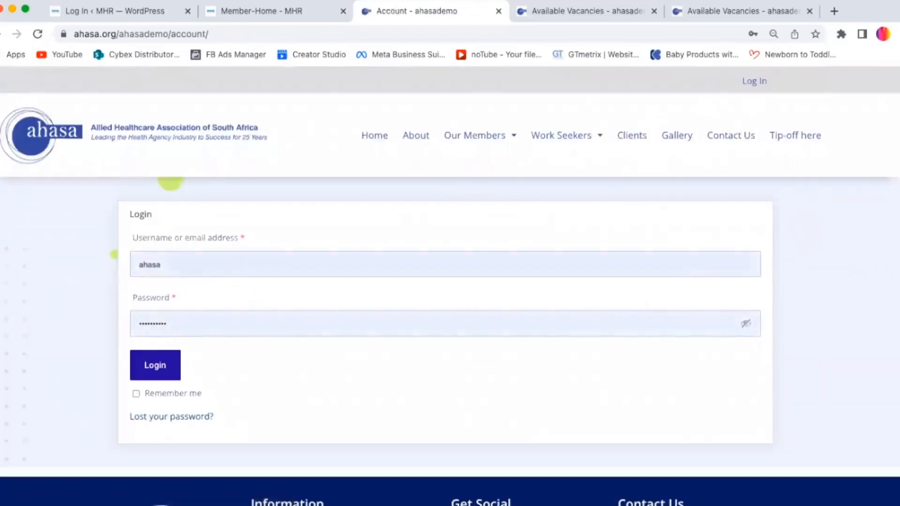
Step: Return to the Member Login page via the Our Members menu
{"action": "scroll", "coordinate": [212, 247], "scroll_direction": "down", "scroll_amount": 2}
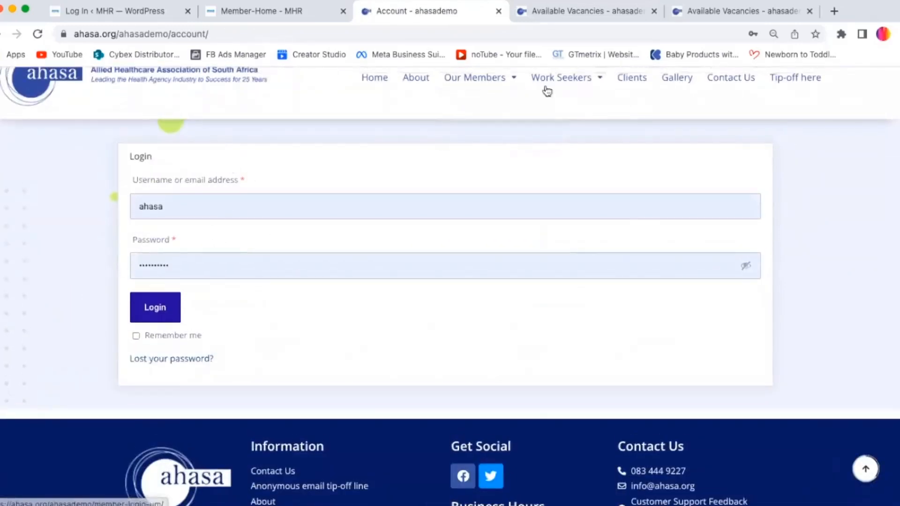
{"action": "mouse_move", "coordinate": [483, 82]}
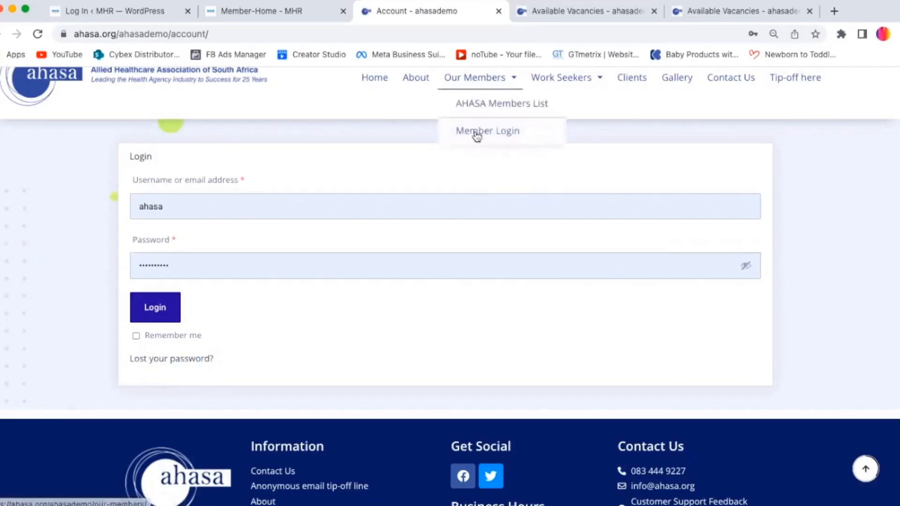
{"action": "left_click", "coordinate": [477, 134]}
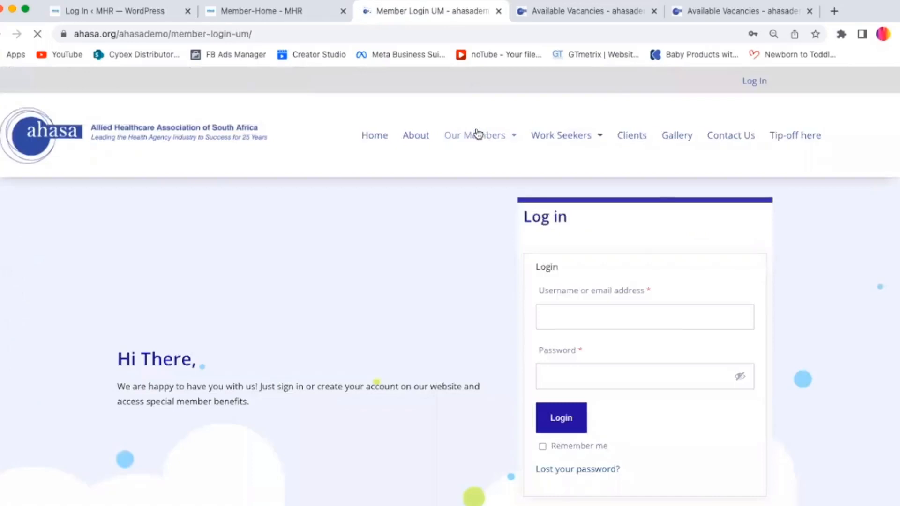
Step: Log in through the top-bar Log In link on the MHR member home page
{"action": "scroll", "coordinate": [450, 286], "scroll_direction": "down", "scroll_amount": 3}
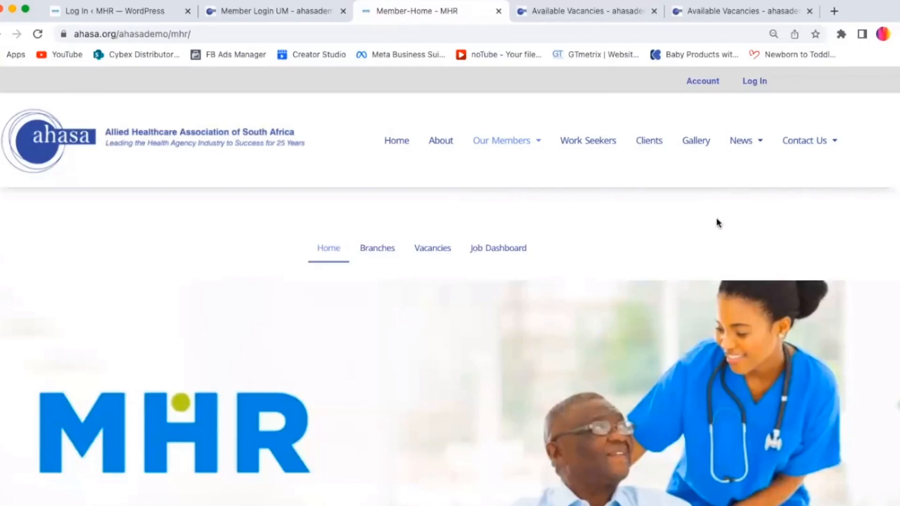
{"action": "left_click", "coordinate": [755, 84]}
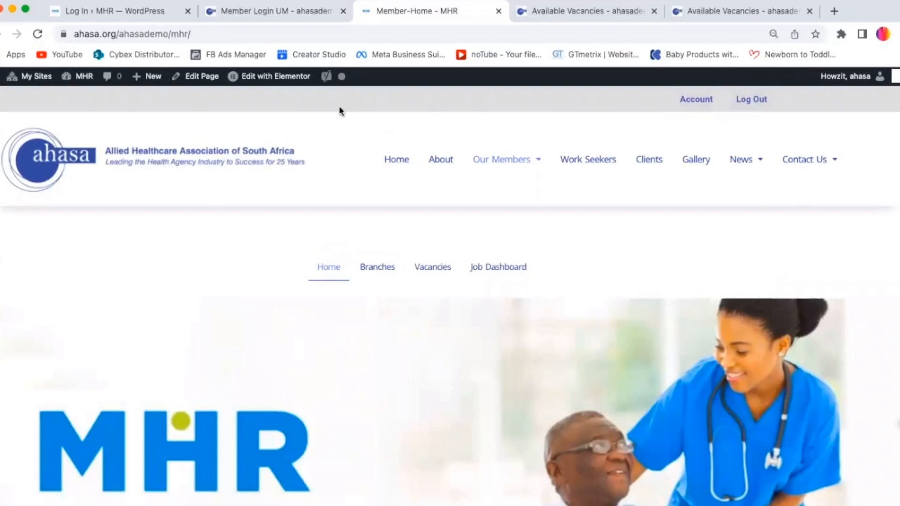
Step: Open the AHASA Members List from the Our Members menu
{"action": "mouse_move", "coordinate": [22, 79]}
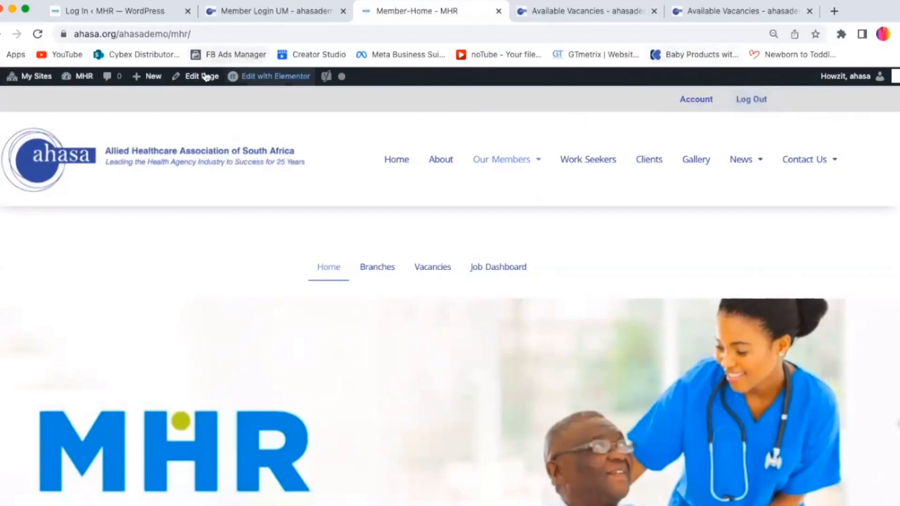
{"action": "mouse_move", "coordinate": [78, 78]}
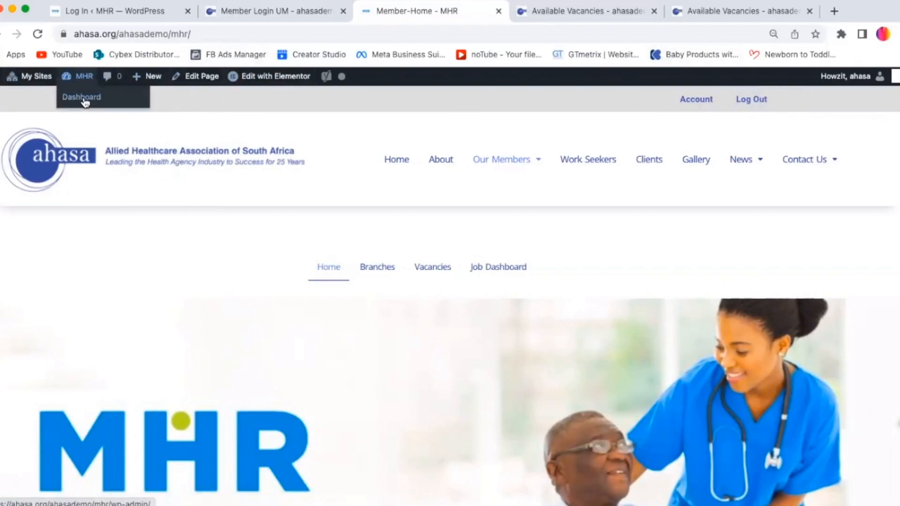
{"action": "mouse_move", "coordinate": [503, 159]}
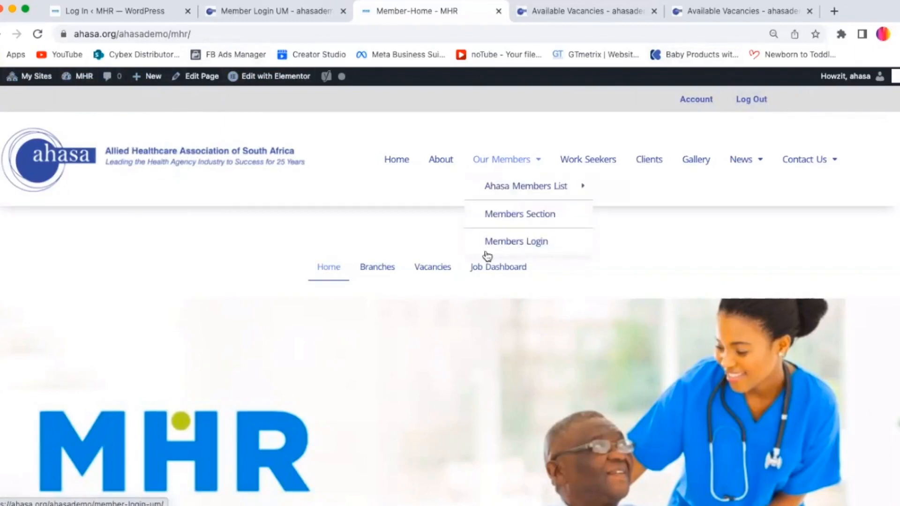
{"action": "left_click", "coordinate": [507, 218]}
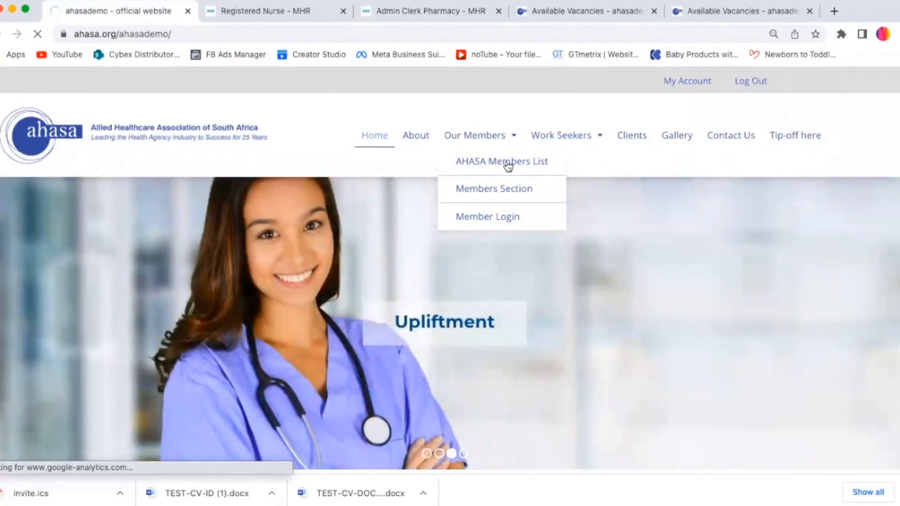
{"action": "left_click", "coordinate": [507, 165]}
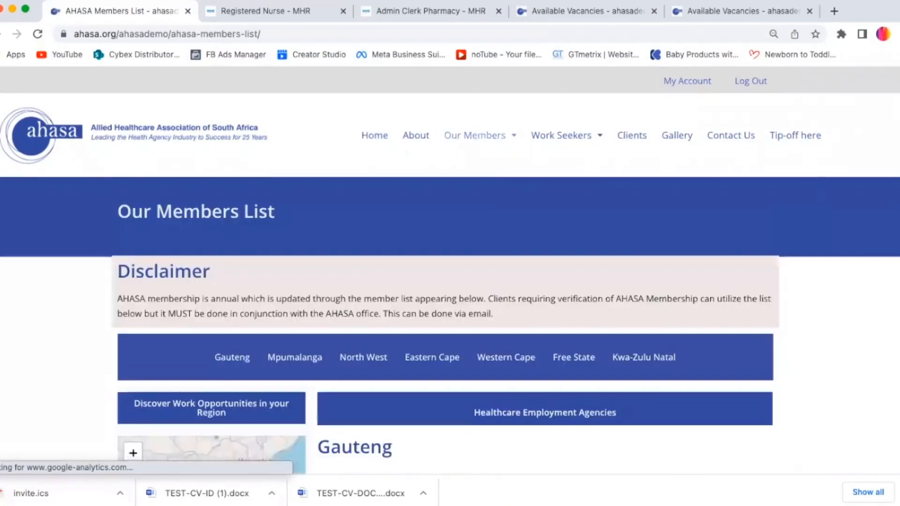
Step: Find MHR (Tshwane + Northern) in the members list and open its More Info page
{"action": "scroll", "coordinate": [450, 271], "scroll_direction": "down", "scroll_amount": 9}
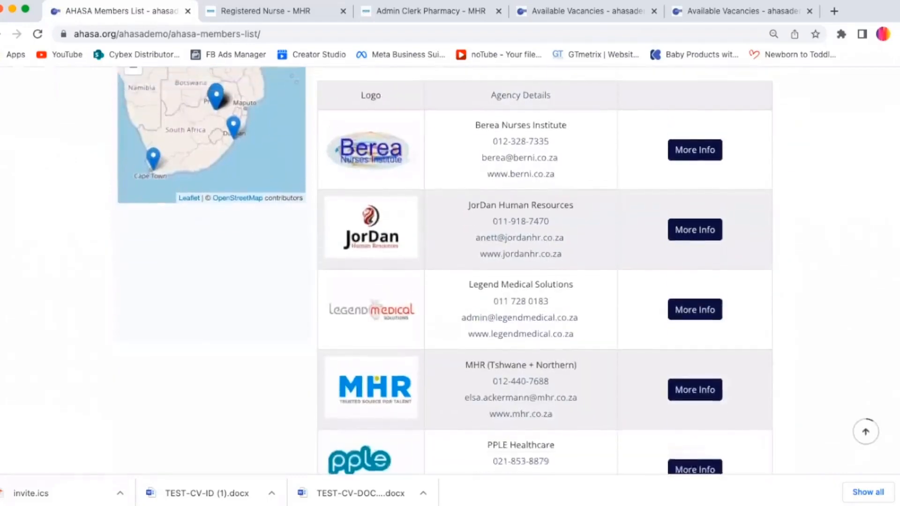
{"action": "scroll", "coordinate": [450, 272], "scroll_direction": "down", "scroll_amount": 5}
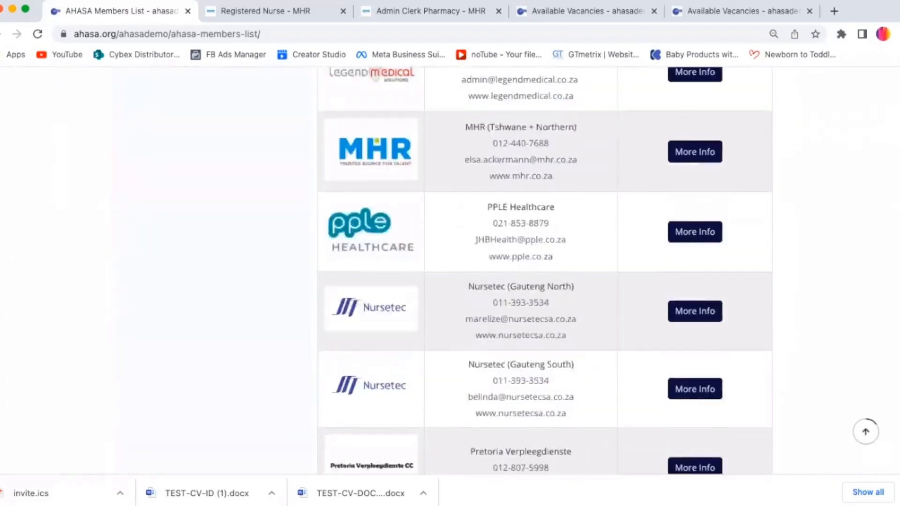
{"action": "scroll", "coordinate": [450, 272], "scroll_direction": "up", "scroll_amount": 15}
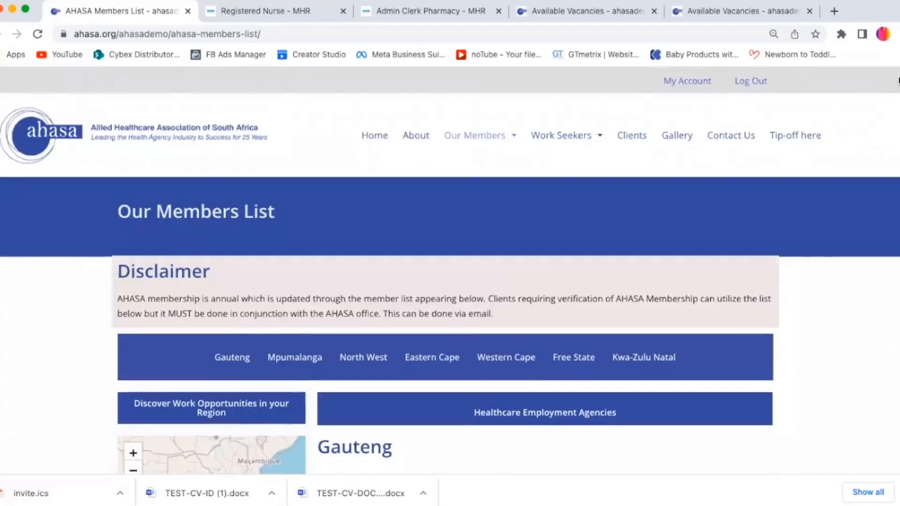
{"action": "scroll", "coordinate": [450, 272], "scroll_direction": "down", "scroll_amount": 12}
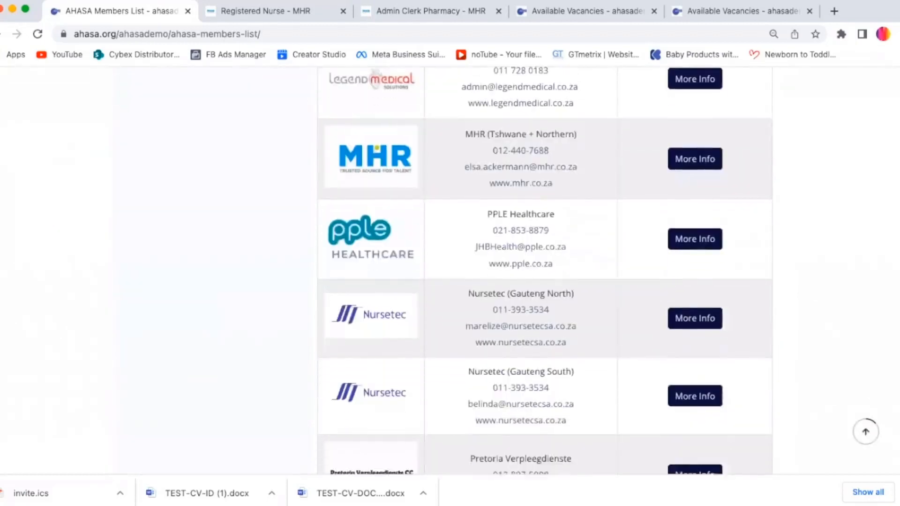
{"action": "scroll", "coordinate": [898, 131], "scroll_direction": "up", "scroll_amount": 4}
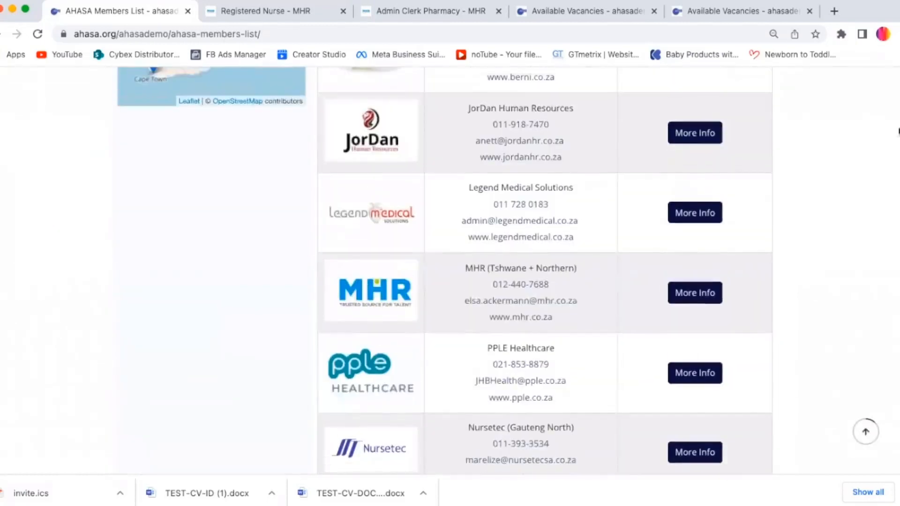
{"action": "left_click", "coordinate": [702, 296]}
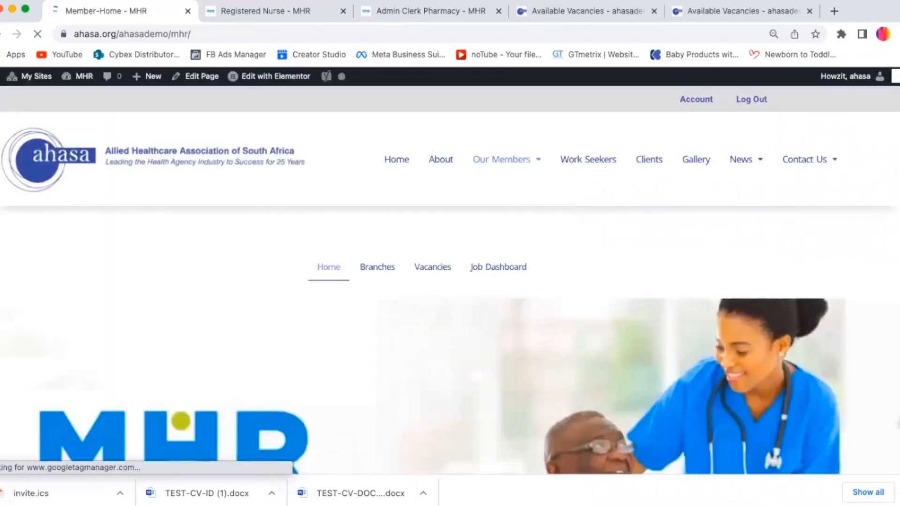
Step: Look over the MHR member home page, then jump to its Branches section
{"action": "scroll", "coordinate": [896, 87], "scroll_direction": "down", "scroll_amount": 3}
{"action": "scroll", "coordinate": [896, 93], "scroll_direction": "up", "scroll_amount": 3}
{"action": "scroll", "coordinate": [896, 93], "scroll_direction": "down", "scroll_amount": 2}
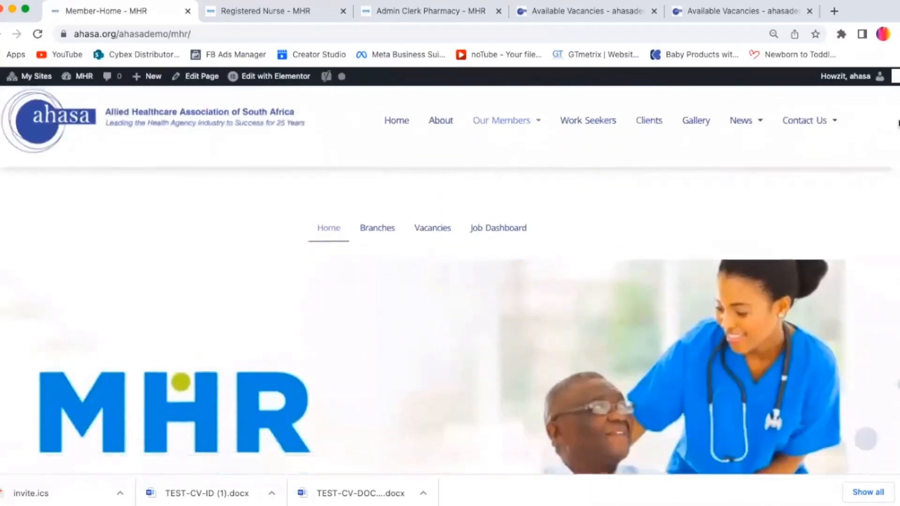
{"action": "scroll", "coordinate": [896, 94], "scroll_direction": "up", "scroll_amount": 2}
{"action": "scroll", "coordinate": [892, 135], "scroll_direction": "down", "scroll_amount": 3}
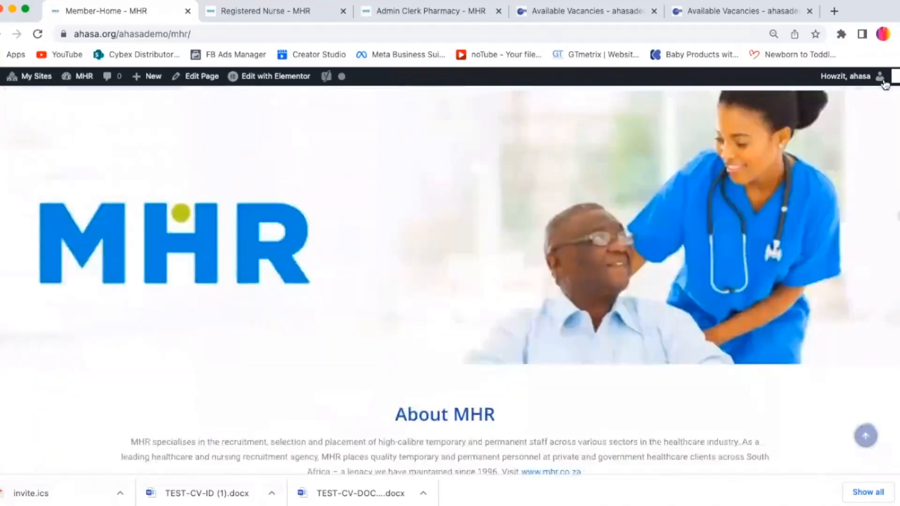
{"action": "scroll", "coordinate": [881, 84], "scroll_direction": "up", "scroll_amount": 3}
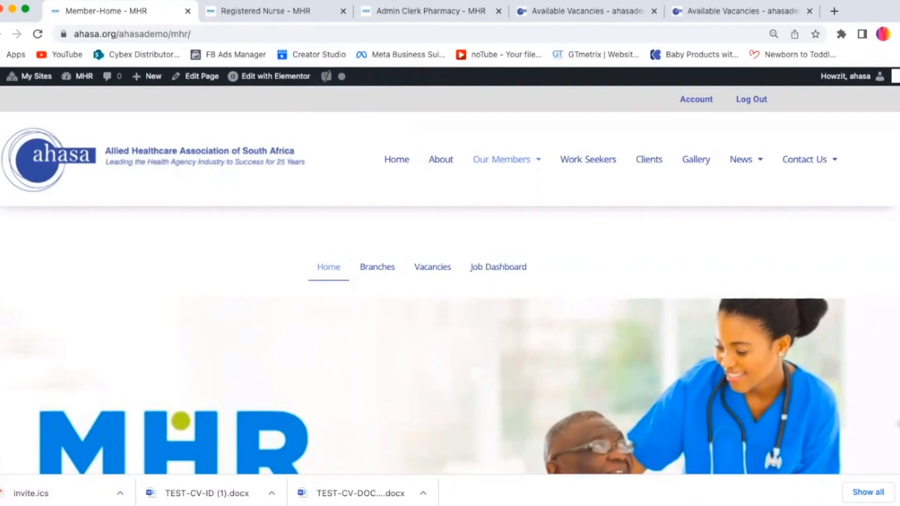
{"action": "scroll", "coordinate": [450, 282], "scroll_direction": "down", "scroll_amount": 2}
{"action": "scroll", "coordinate": [450, 281], "scroll_direction": "up", "scroll_amount": 2}
{"action": "scroll", "coordinate": [512, 294], "scroll_direction": "down", "scroll_amount": 7}
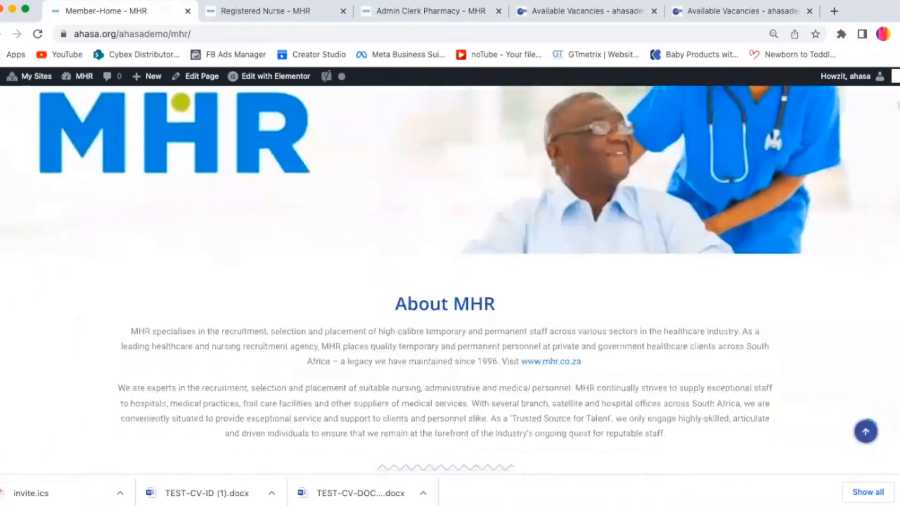
{"action": "scroll", "coordinate": [512, 294], "scroll_direction": "up", "scroll_amount": 3}
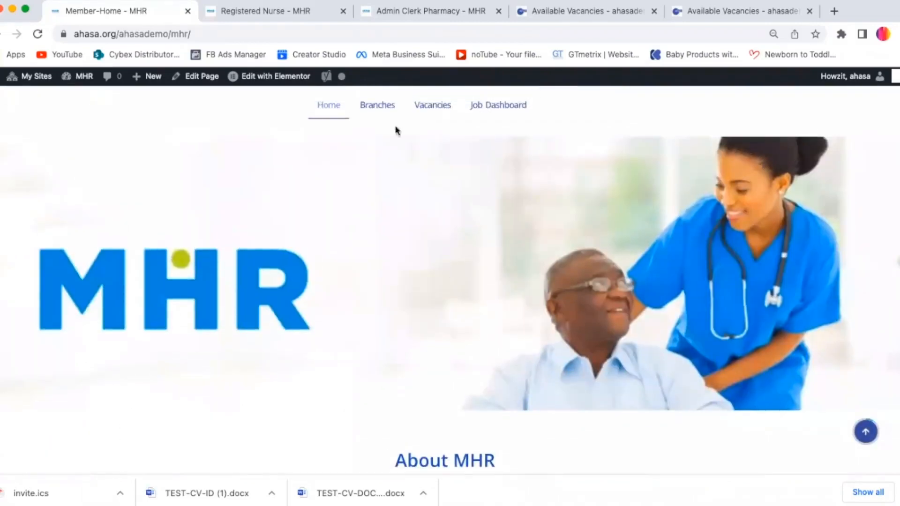
{"action": "left_click", "coordinate": [373, 109]}
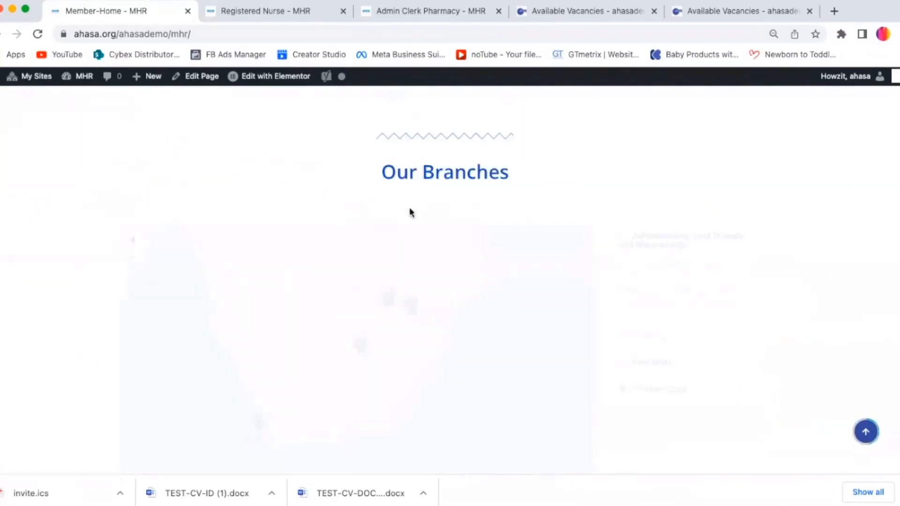
Step: Open the Mpumalanga and Free State branch markers on the Our Branches map
{"action": "scroll", "coordinate": [885, 436], "scroll_direction": "down", "scroll_amount": 15}
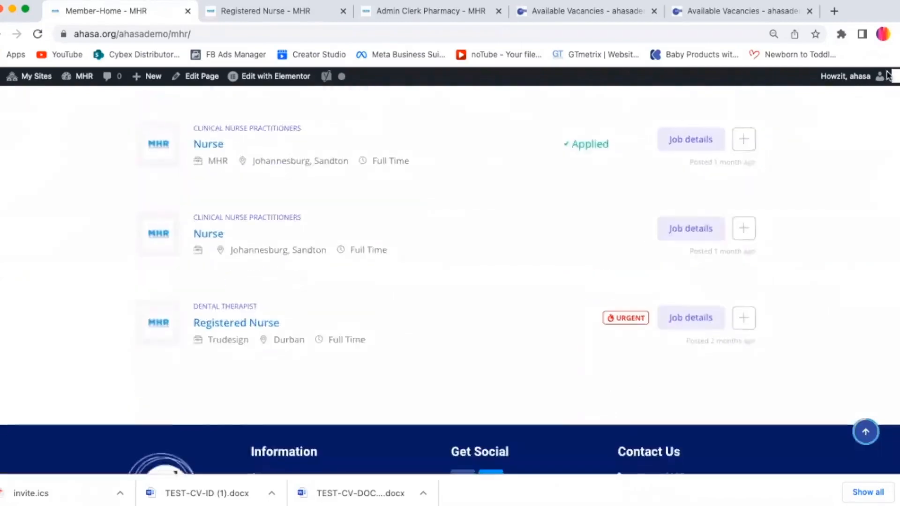
{"action": "scroll", "coordinate": [887, 75], "scroll_direction": "up", "scroll_amount": 15}
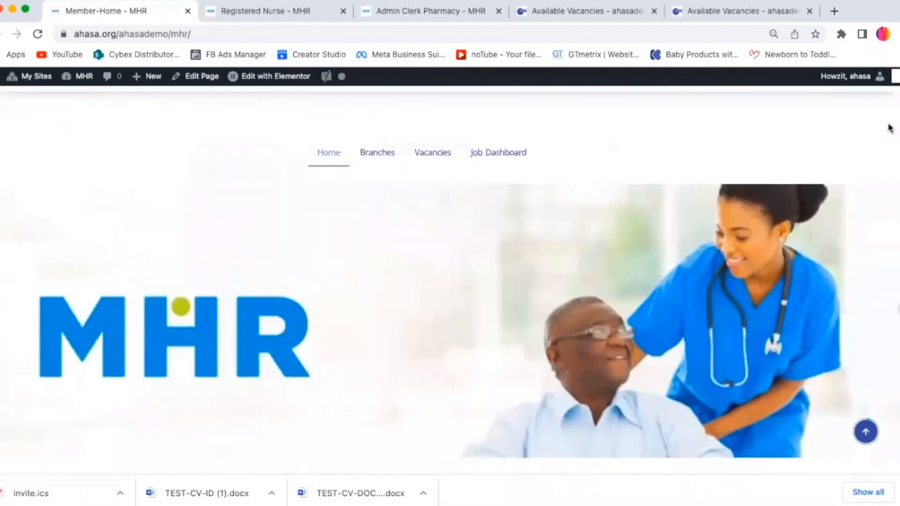
{"action": "scroll", "coordinate": [890, 141], "scroll_direction": "down", "scroll_amount": 3}
{"action": "scroll", "coordinate": [893, 171], "scroll_direction": "down", "scroll_amount": 5}
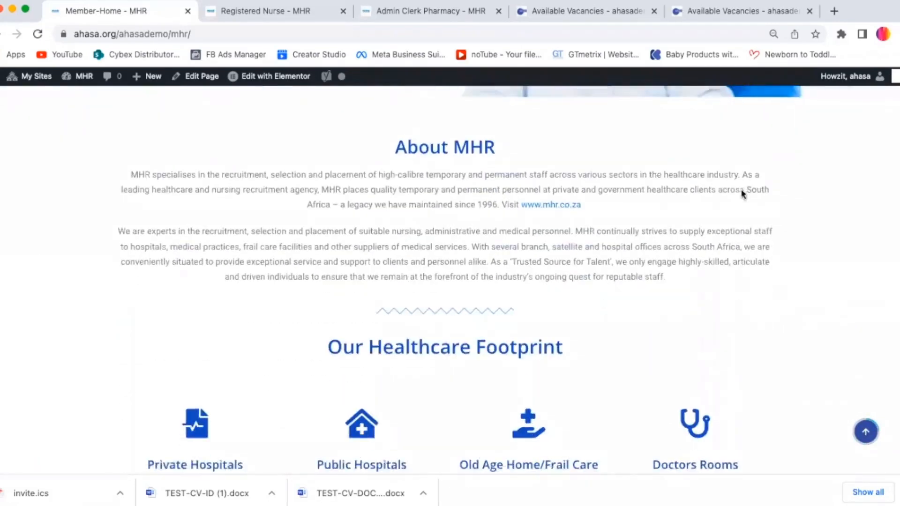
{"action": "scroll", "coordinate": [742, 193], "scroll_direction": "up", "scroll_amount": 1}
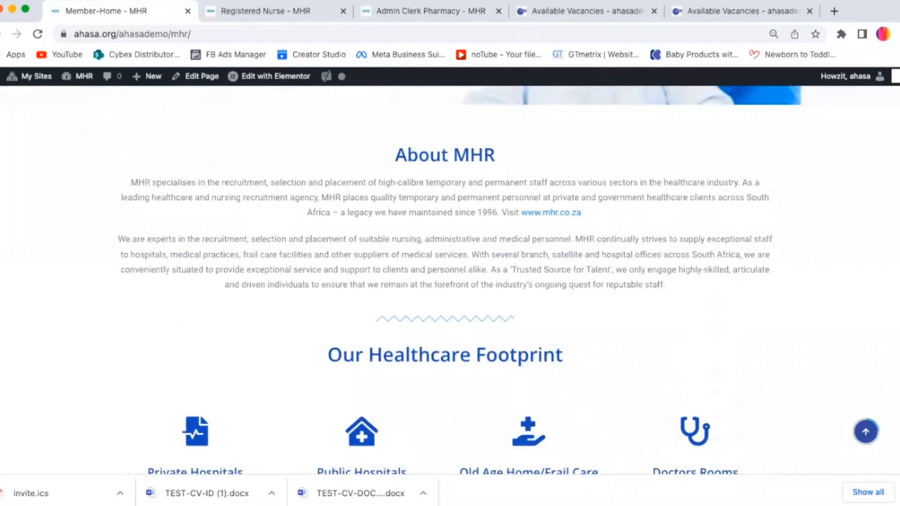
{"action": "scroll", "coordinate": [444, 281], "scroll_direction": "down", "scroll_amount": 5}
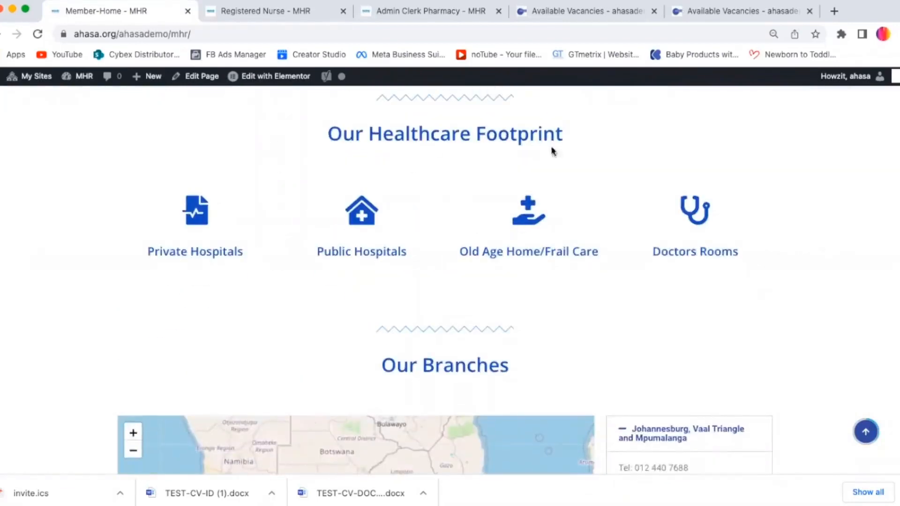
{"action": "scroll", "coordinate": [90, 185], "scroll_direction": "down", "scroll_amount": 5}
{"action": "left_click", "coordinate": [392, 259]}
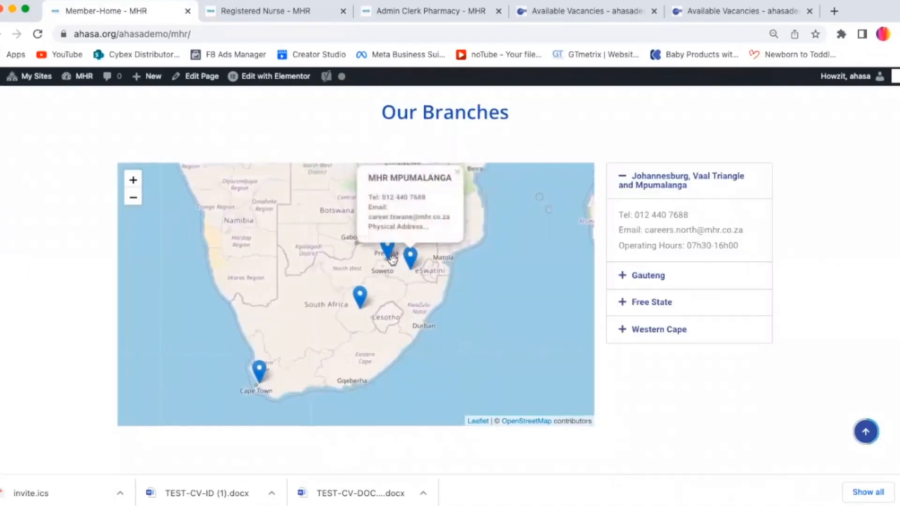
{"action": "left_click", "coordinate": [360, 298]}
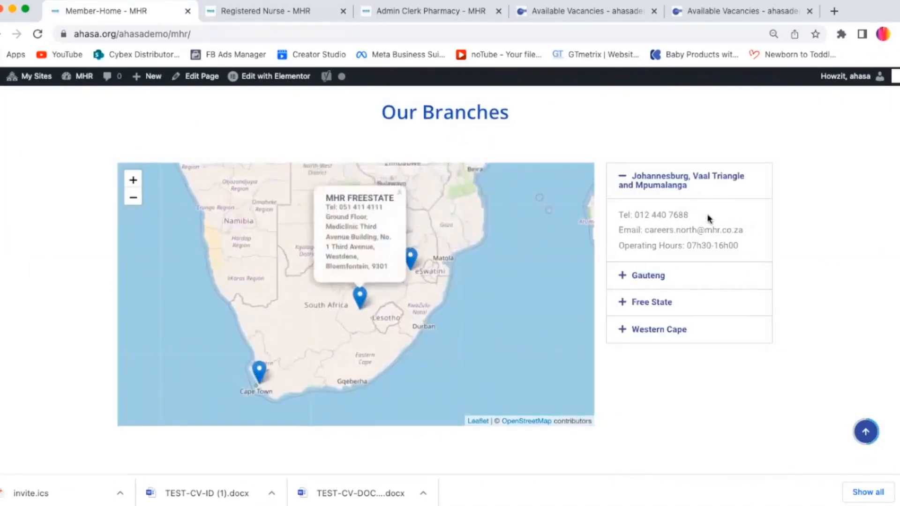
Step: Expand and collapse the Johannesburg, Gauteng and Free State branch entries beside the map
{"action": "left_click", "coordinate": [689, 176]}
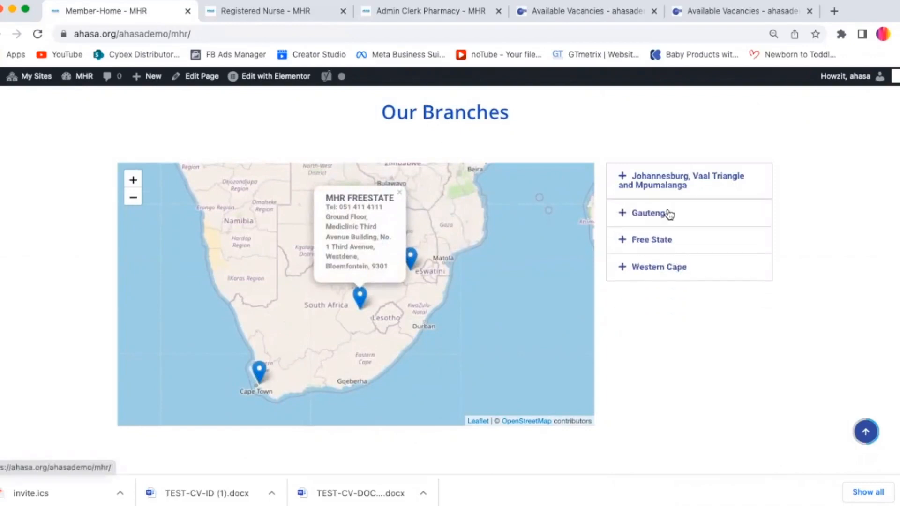
{"action": "left_click", "coordinate": [669, 211]}
{"action": "left_click", "coordinate": [658, 388]}
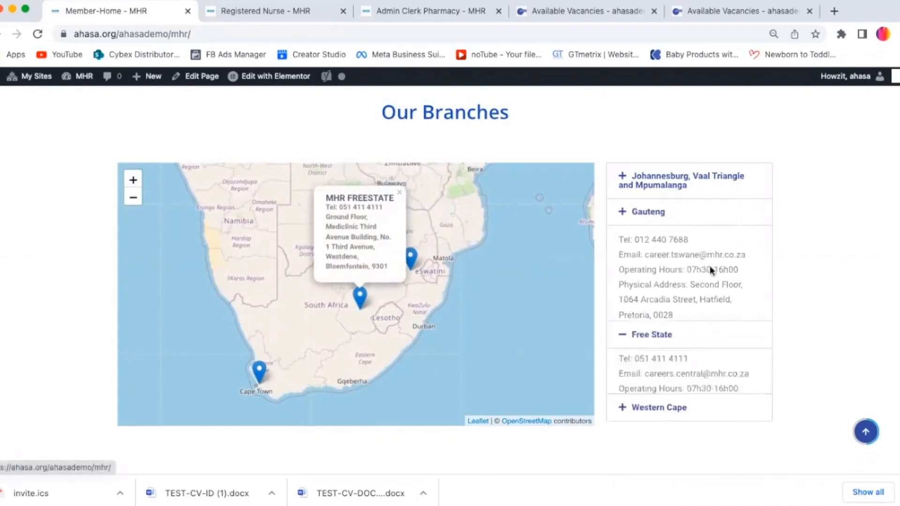
{"action": "left_click", "coordinate": [678, 420]}
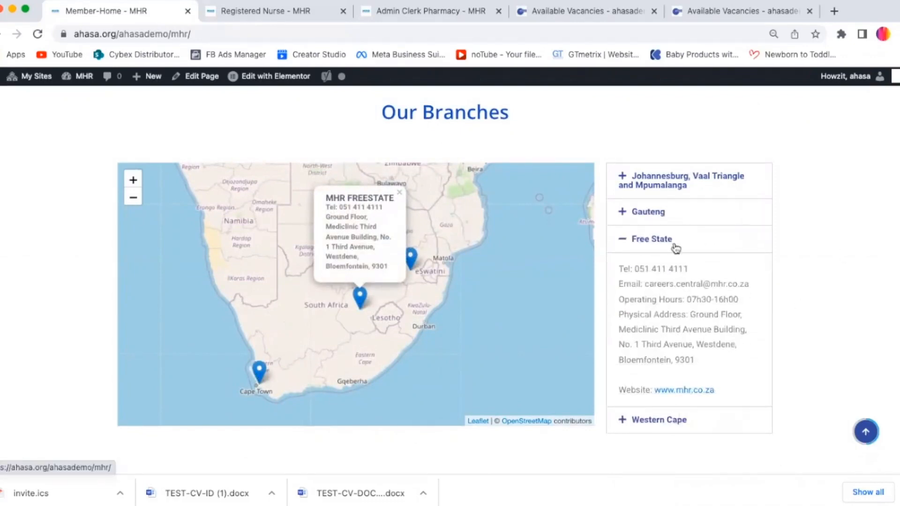
{"action": "left_click", "coordinate": [659, 220]}
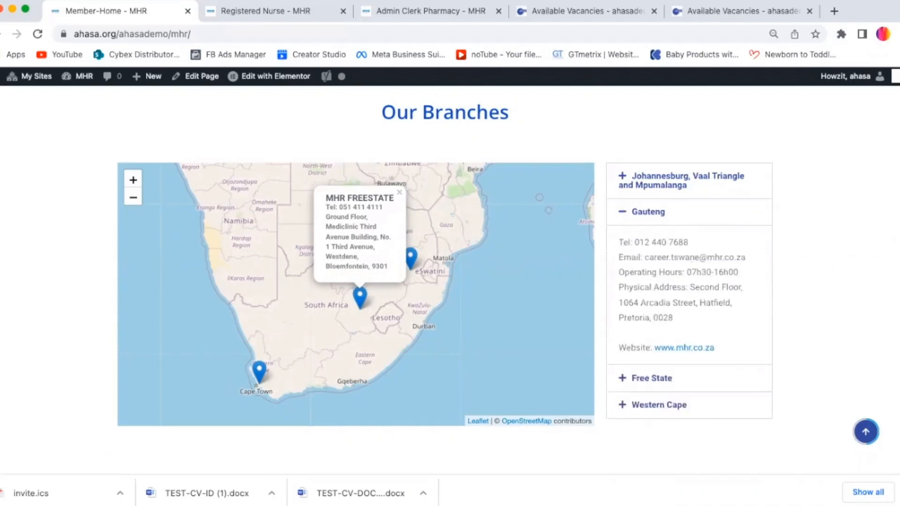
Step: Examine the Available Vacancies section with its job search fields, filters and listings
{"action": "scroll", "coordinate": [445, 281], "scroll_direction": "down", "scroll_amount": 9}
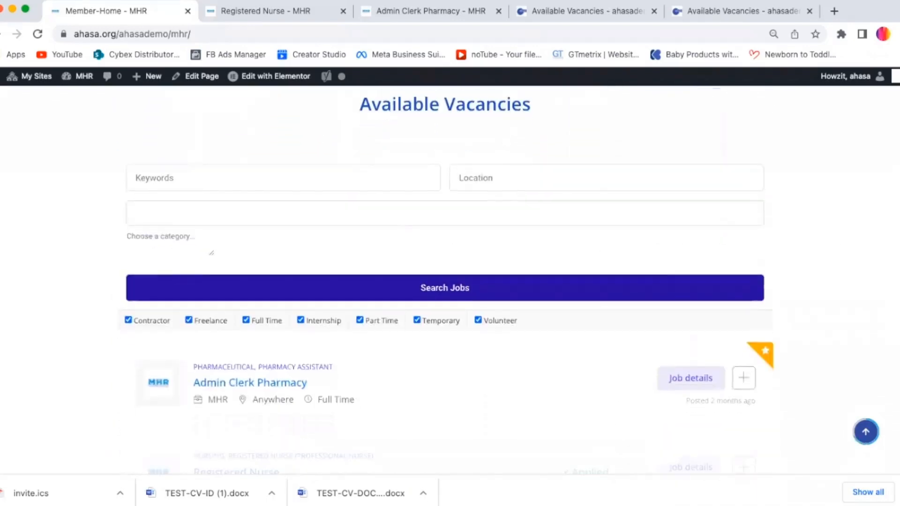
{"action": "scroll", "coordinate": [445, 281], "scroll_direction": "up", "scroll_amount": 2}
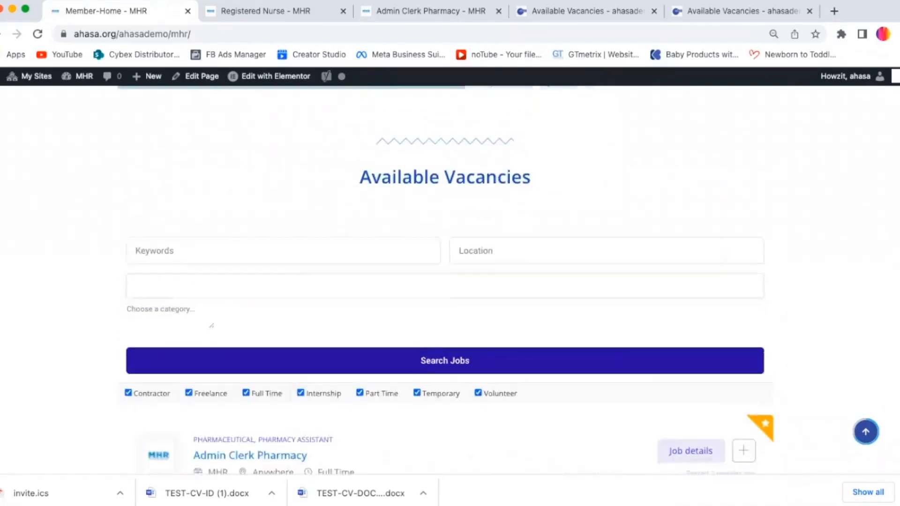
{"action": "scroll", "coordinate": [445, 281], "scroll_direction": "down", "scroll_amount": 7}
{"action": "scroll", "coordinate": [445, 282], "scroll_direction": "up", "scroll_amount": 7}
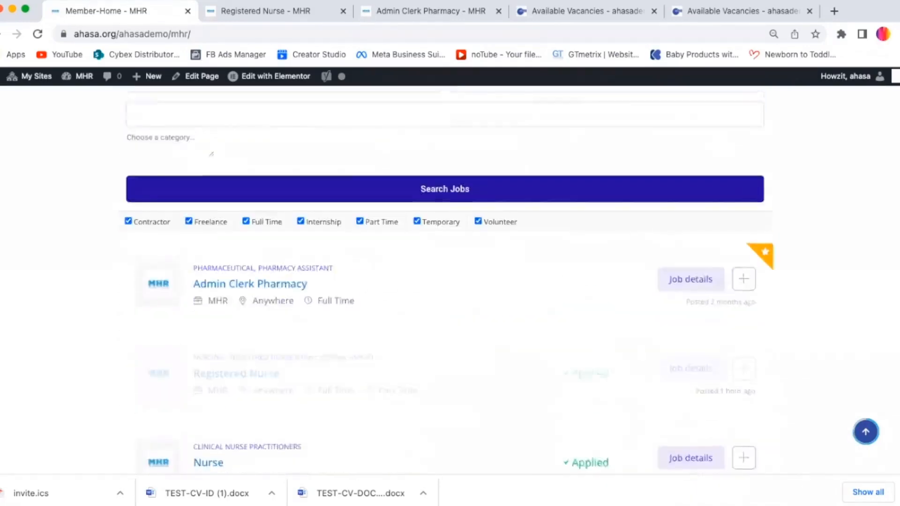
{"action": "scroll", "coordinate": [279, 209], "scroll_direction": "down", "scroll_amount": 3}
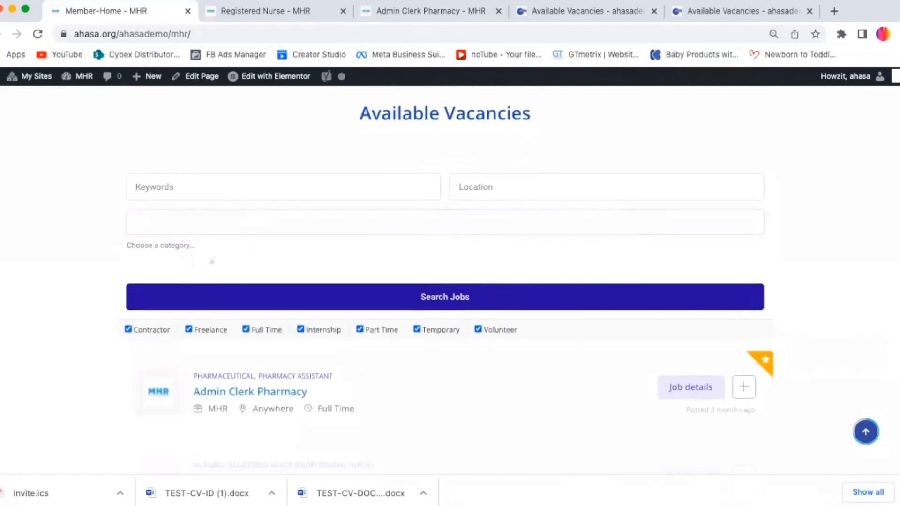
{"action": "scroll", "coordinate": [279, 210], "scroll_direction": "up", "scroll_amount": 2}
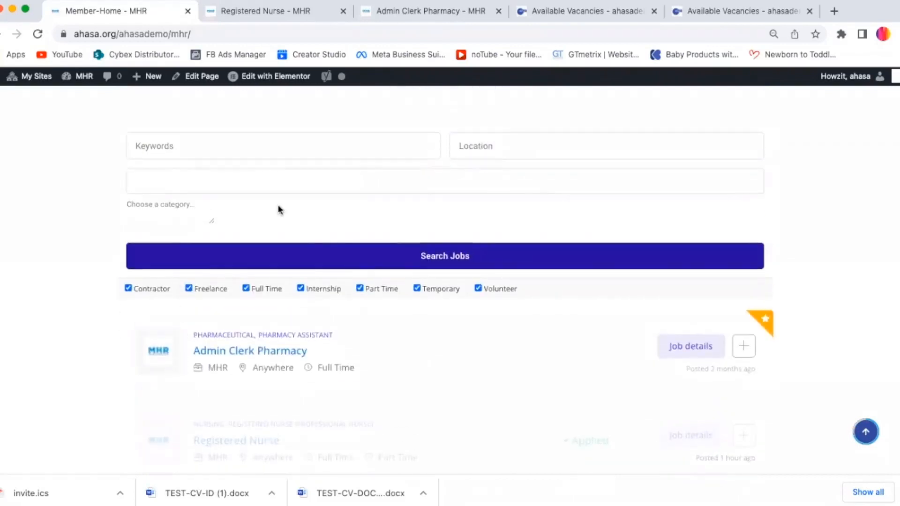
Step: Open the job category list in the vacancy search and browse its options without choosing one
{"action": "left_click", "coordinate": [526, 142]}
{"action": "left_click", "coordinate": [266, 182]}
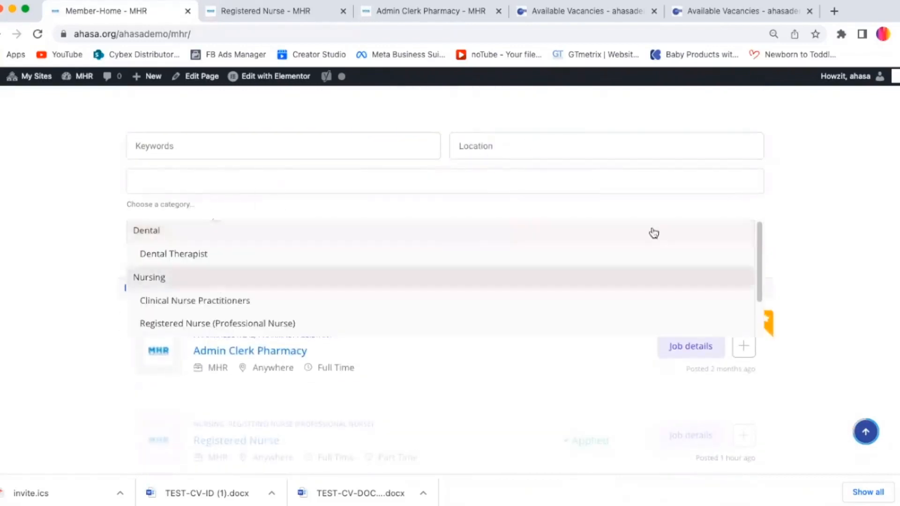
{"action": "left_click_drag", "start_coordinate": [758, 267], "coordinate": [745, 253]}
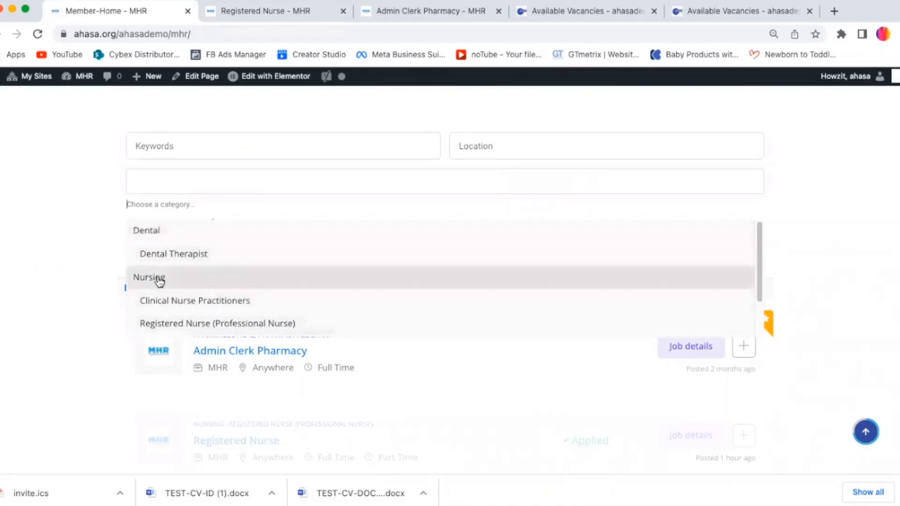
{"action": "left_click", "coordinate": [80, 229]}
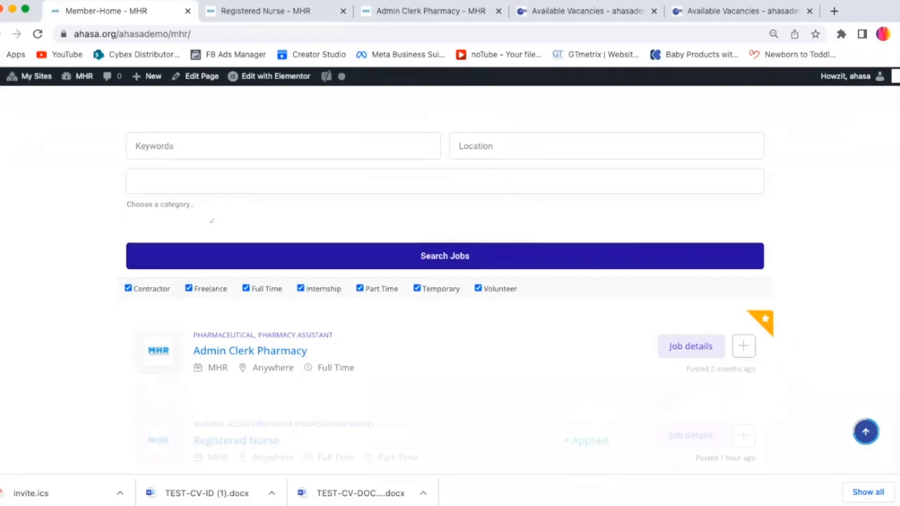
Step: Open the Johannesburg, Sandton Nurse vacancy from the job listings
{"action": "scroll", "coordinate": [450, 281], "scroll_direction": "down", "scroll_amount": 4}
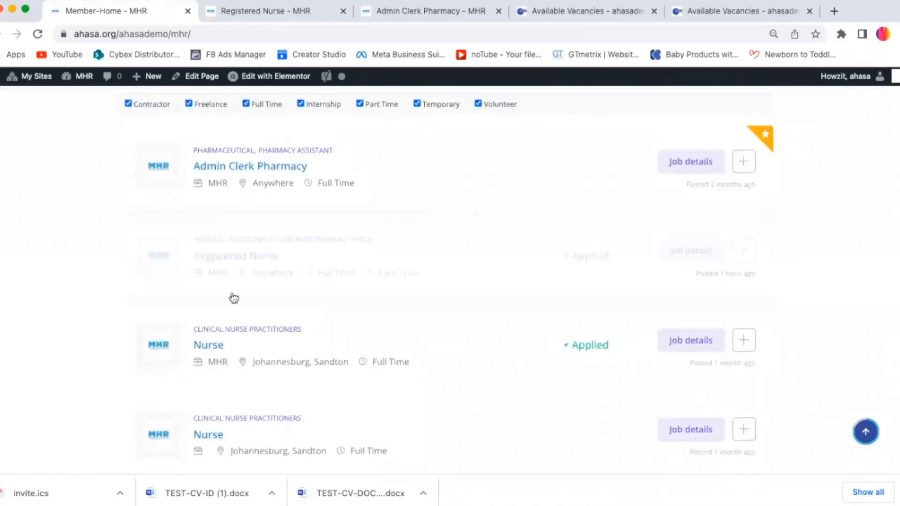
{"action": "scroll", "coordinate": [234, 290], "scroll_direction": "up", "scroll_amount": 3}
{"action": "left_click", "coordinate": [239, 282]}
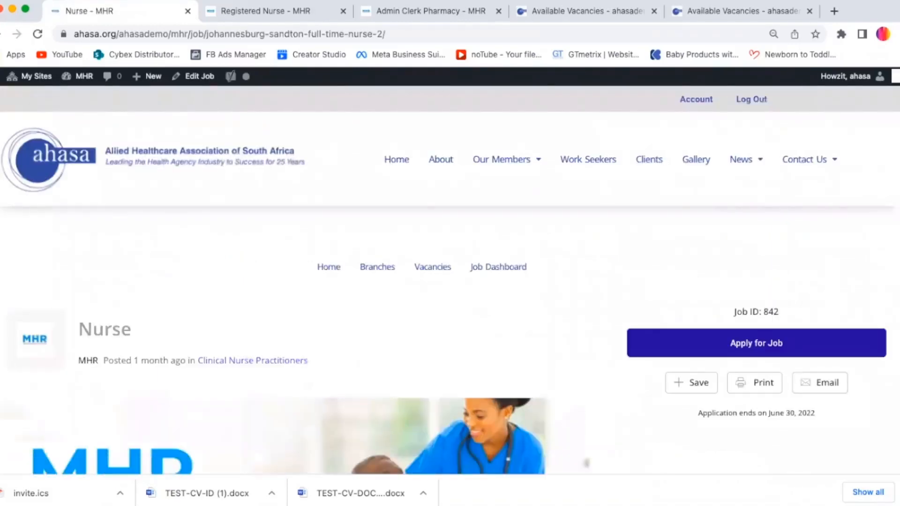
Step: Review the Nurse vacancy page, including its application closing date, overview and company details
{"action": "scroll", "coordinate": [752, 176], "scroll_direction": "down", "scroll_amount": 5}
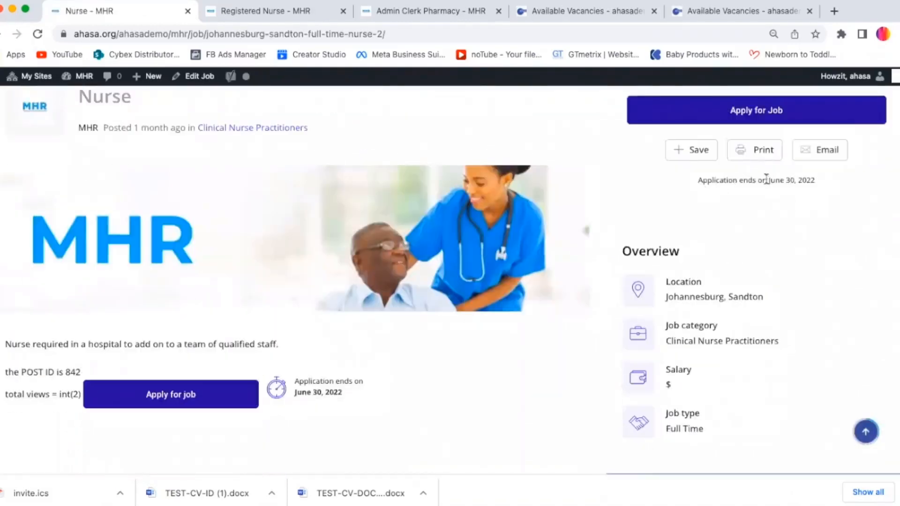
{"action": "left_click_drag", "start_coordinate": [766, 179], "coordinate": [823, 195]}
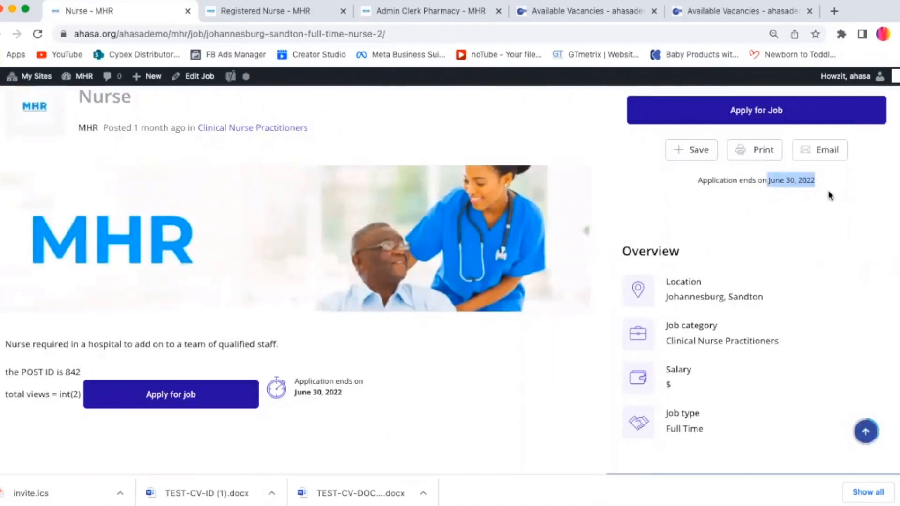
{"action": "scroll", "coordinate": [450, 280], "scroll_direction": "down", "scroll_amount": 3}
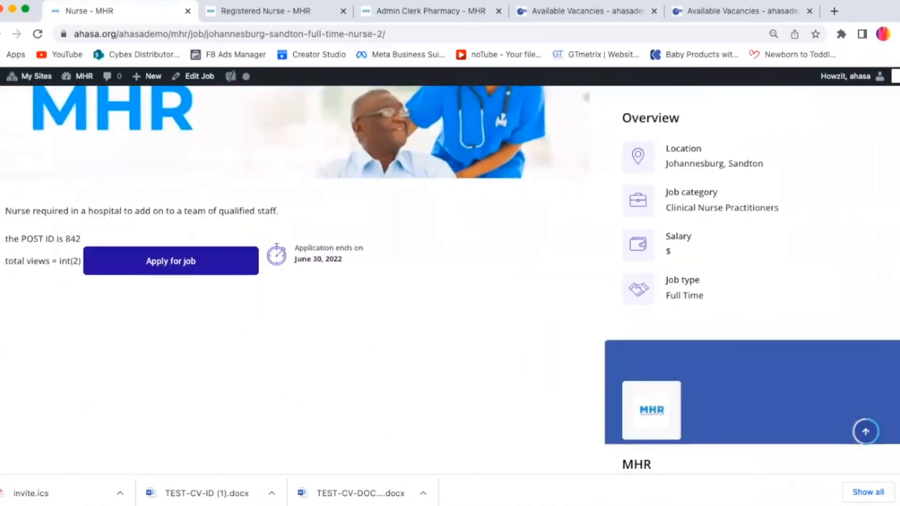
{"action": "scroll", "coordinate": [890, 243], "scroll_direction": "down", "scroll_amount": 3}
{"action": "scroll", "coordinate": [891, 244], "scroll_direction": "up", "scroll_amount": 6}
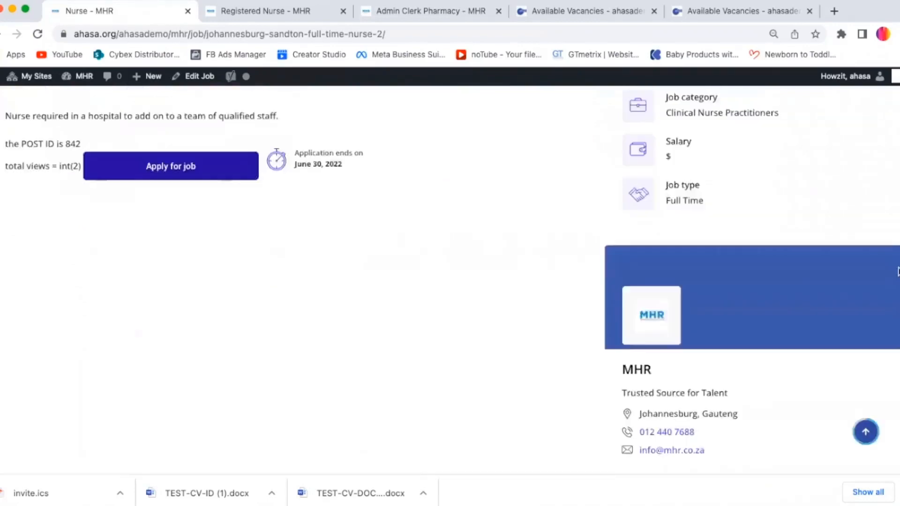
{"action": "scroll", "coordinate": [877, 141], "scroll_direction": "up", "scroll_amount": 5}
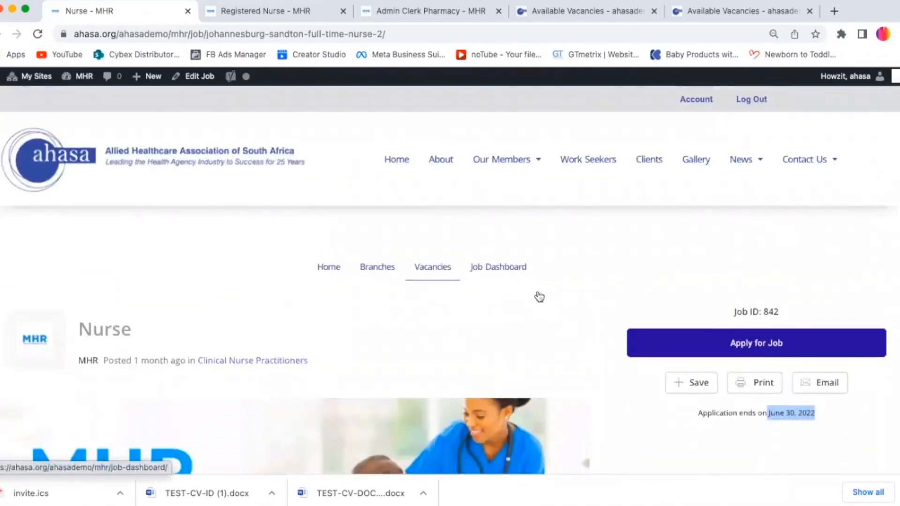
Step: Open the Job Dashboard section and review the Your Listing table of posted jobs
{"action": "left_click", "coordinate": [492, 275]}
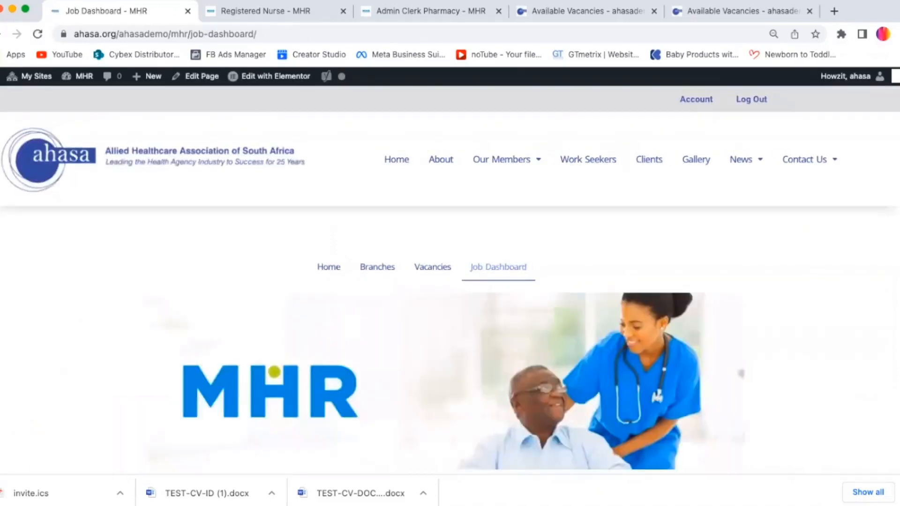
{"action": "scroll", "coordinate": [450, 281], "scroll_direction": "down", "scroll_amount": 8}
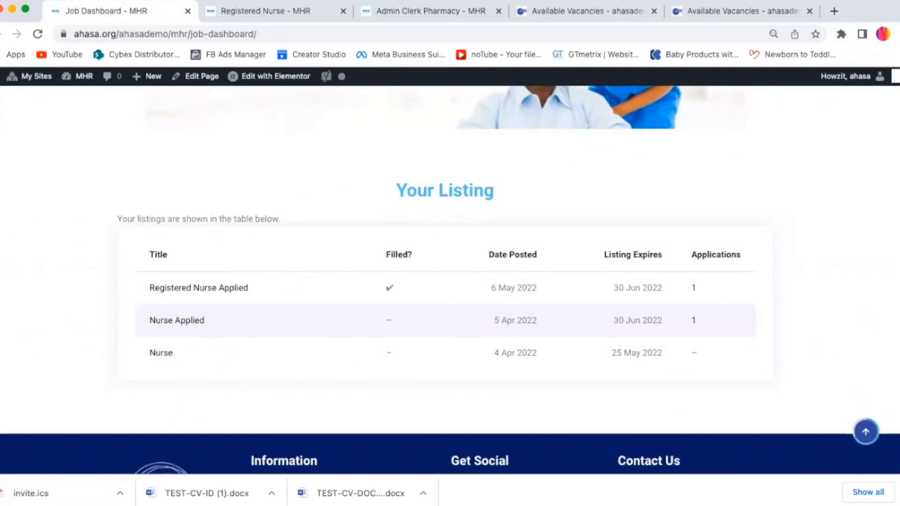
{"action": "scroll", "coordinate": [445, 280], "scroll_direction": "down", "scroll_amount": 1}
{"action": "scroll", "coordinate": [445, 280], "scroll_direction": "up", "scroll_amount": 1}
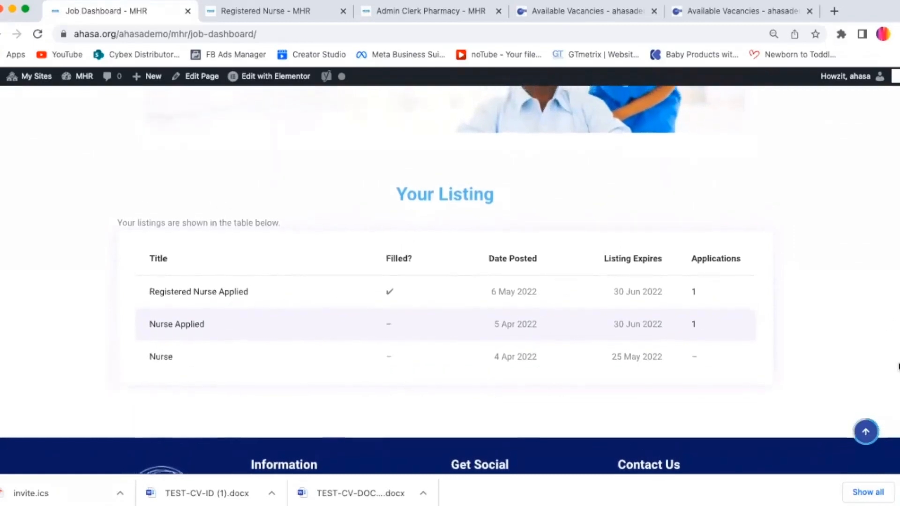
{"action": "scroll", "coordinate": [887, 324], "scroll_direction": "up", "scroll_amount": 3}
{"action": "scroll", "coordinate": [887, 323], "scroll_direction": "down", "scroll_amount": 1}
{"action": "scroll", "coordinate": [450, 280], "scroll_direction": "down", "scroll_amount": 1}
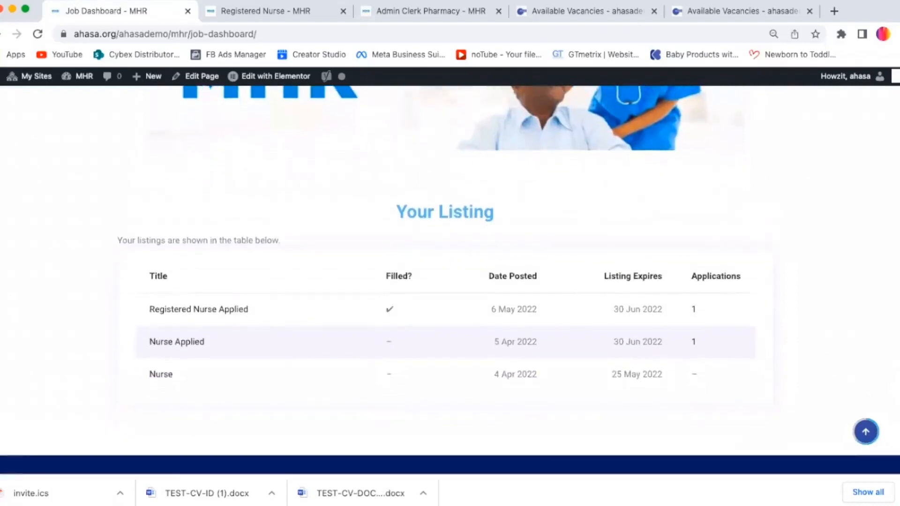
{"action": "scroll", "coordinate": [886, 258], "scroll_direction": "up", "scroll_amount": 6}
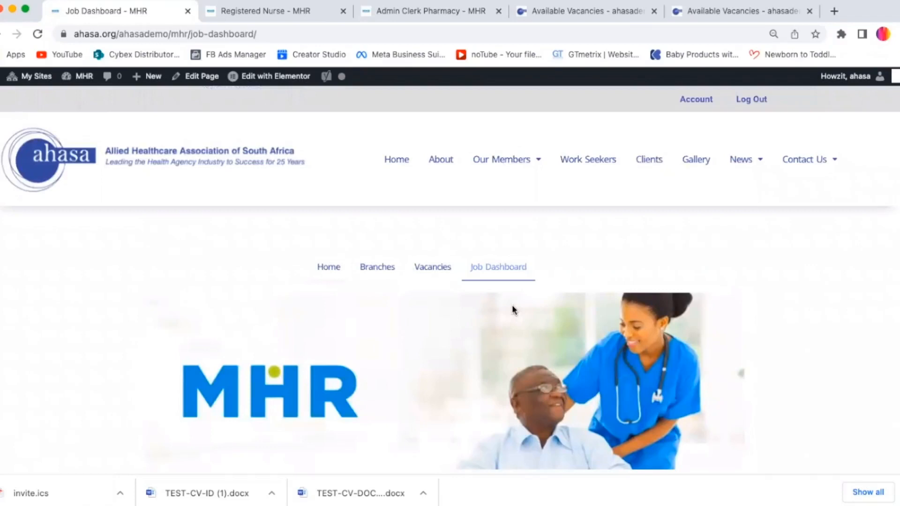
{"action": "scroll", "coordinate": [253, 293], "scroll_direction": "down", "scroll_amount": 2}
{"action": "scroll", "coordinate": [263, 283], "scroll_direction": "up", "scroll_amount": 2}
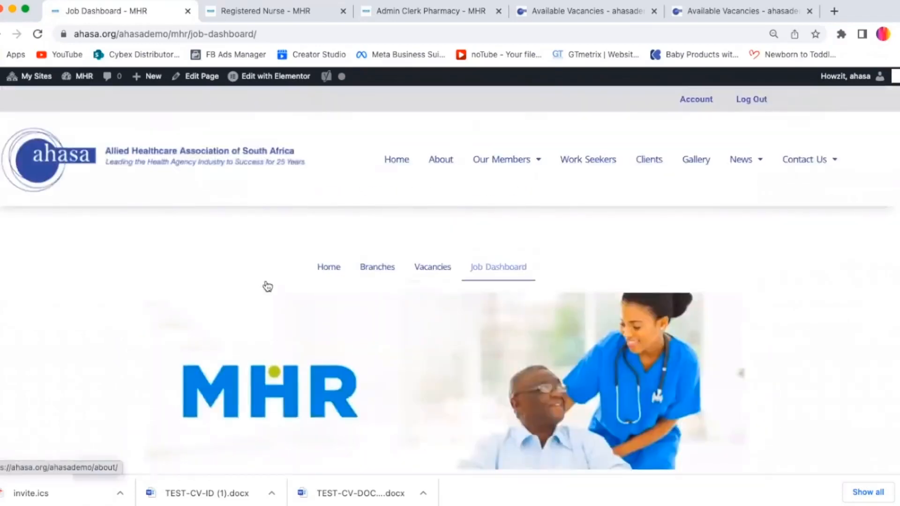
{"action": "scroll", "coordinate": [267, 286], "scroll_direction": "down", "scroll_amount": 2}
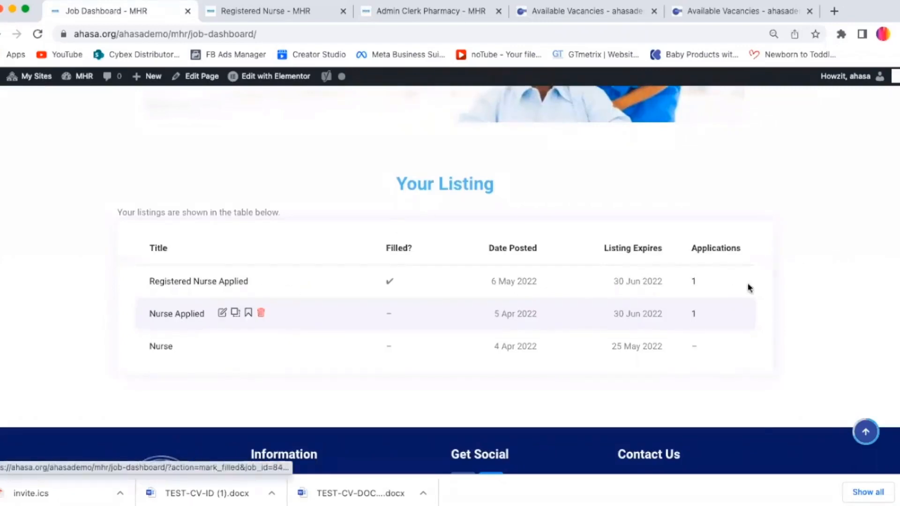
{"action": "scroll", "coordinate": [820, 308], "scroll_direction": "up", "scroll_amount": 3}
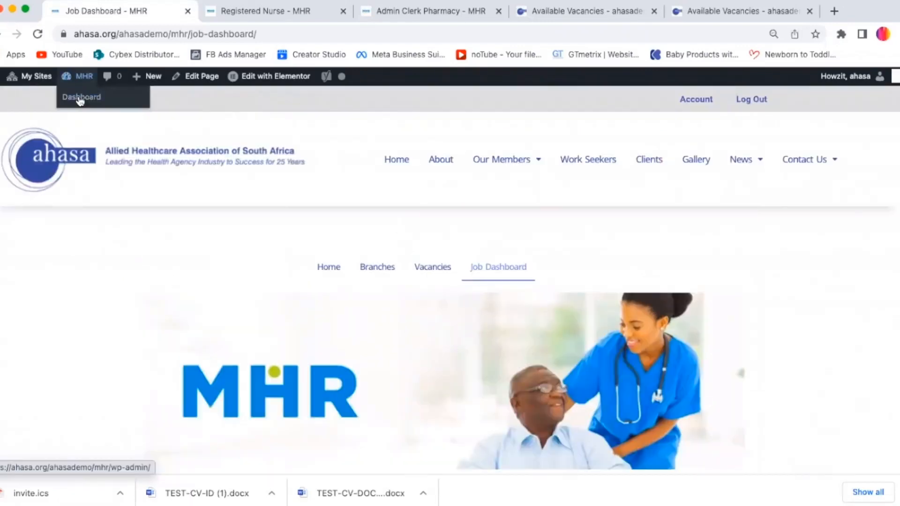
Step: Open the MHR site's admin dashboard and go to the Job Listings list of jobs
{"action": "left_click", "coordinate": [80, 100]}
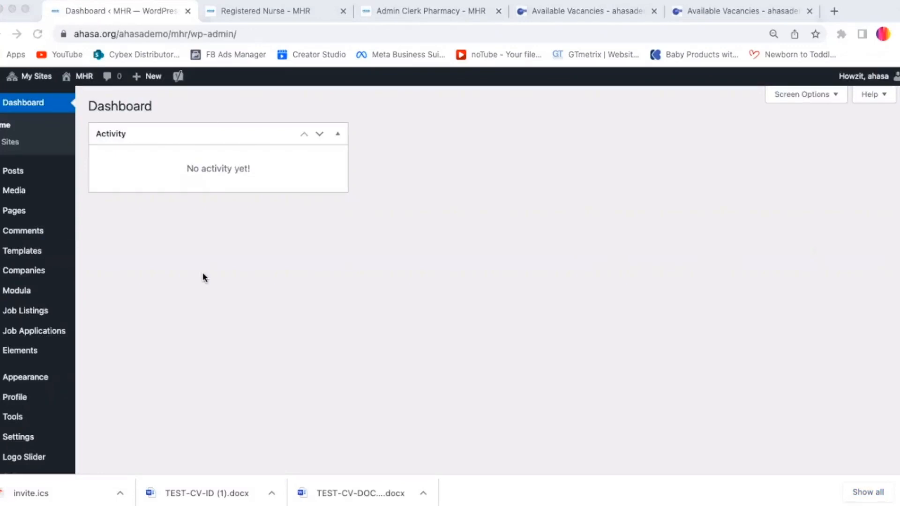
{"action": "left_click", "coordinate": [167, 321]}
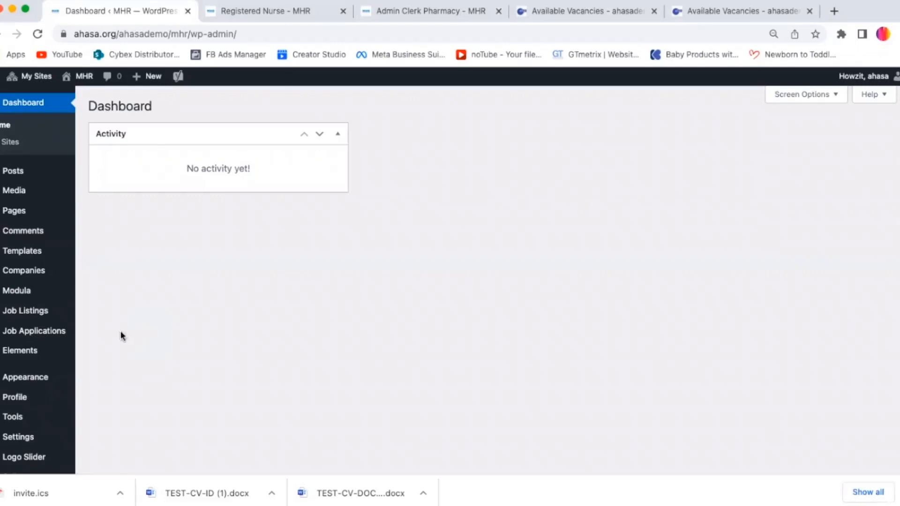
{"action": "mouse_move", "coordinate": [36, 314]}
{"action": "left_click", "coordinate": [100, 314]}
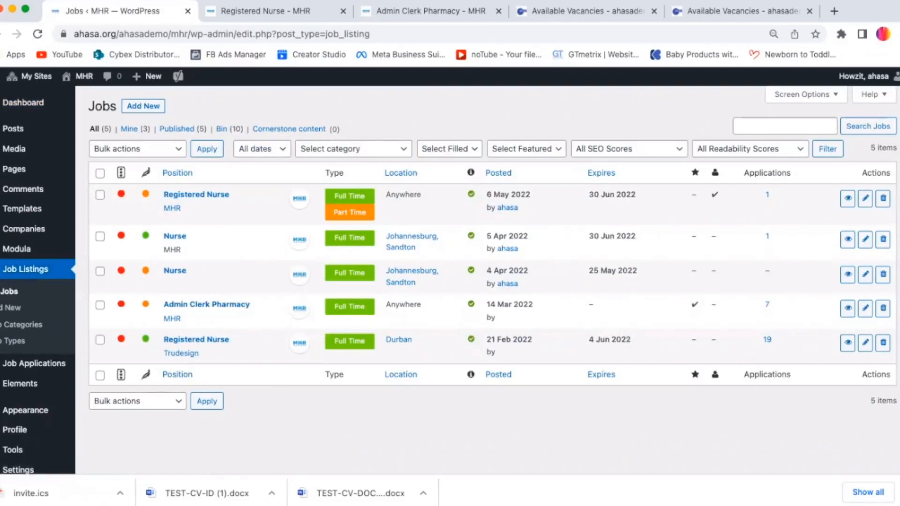
{"action": "scroll", "coordinate": [215, 272], "scroll_direction": "down", "scroll_amount": 1}
{"action": "scroll", "coordinate": [216, 271], "scroll_direction": "up", "scroll_amount": 1}
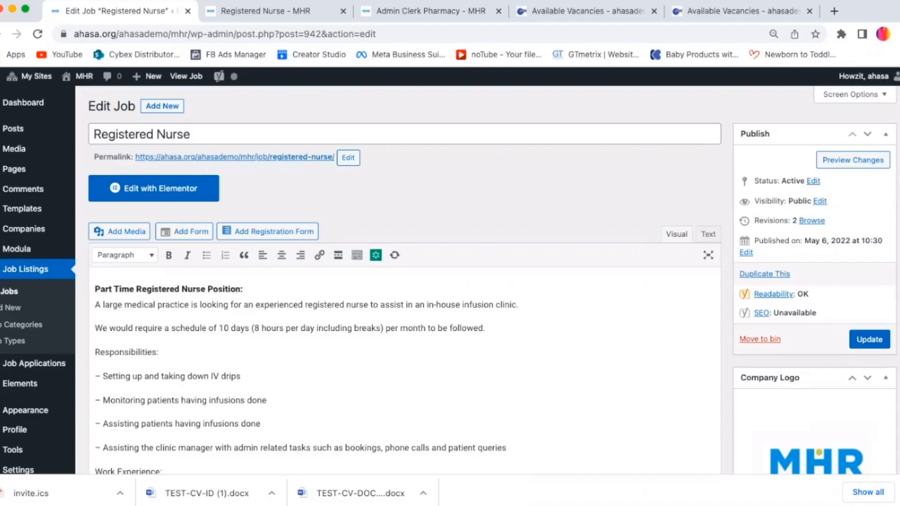
Step: Review the Registered Nurse job's description in the job editor
{"action": "scroll", "coordinate": [403, 281], "scroll_direction": "down", "scroll_amount": 5}
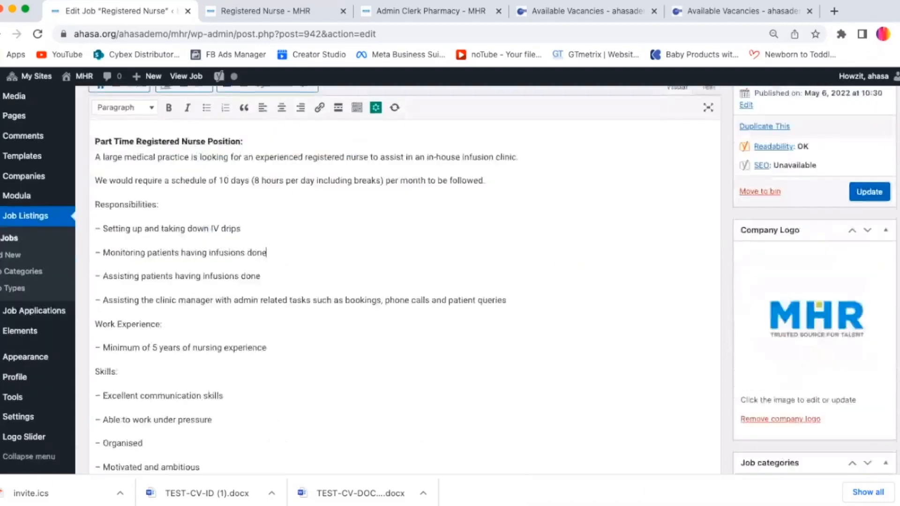
{"action": "scroll", "coordinate": [403, 281], "scroll_direction": "up", "scroll_amount": 5}
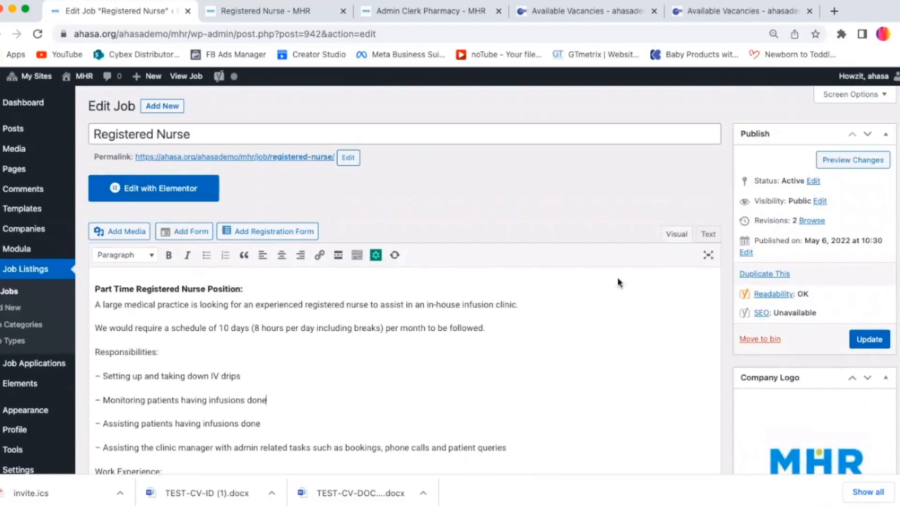
{"action": "left_click", "coordinate": [507, 327]}
{"action": "scroll", "coordinate": [403, 328], "scroll_direction": "down", "scroll_amount": 4}
{"action": "scroll", "coordinate": [13, 291], "scroll_direction": "up", "scroll_amount": 4}
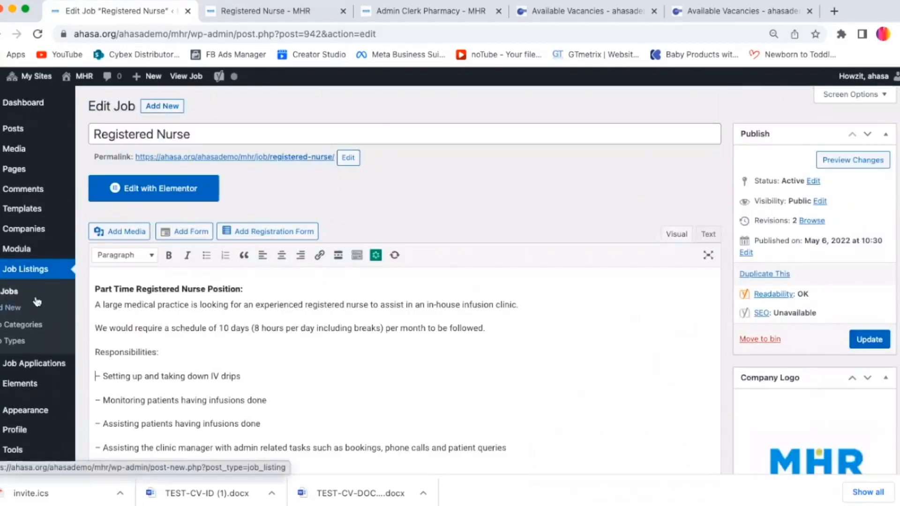
Step: Open a blank Add Job form, then go back to the Registered Nurse job editor
{"action": "left_click", "coordinate": [229, 137]}
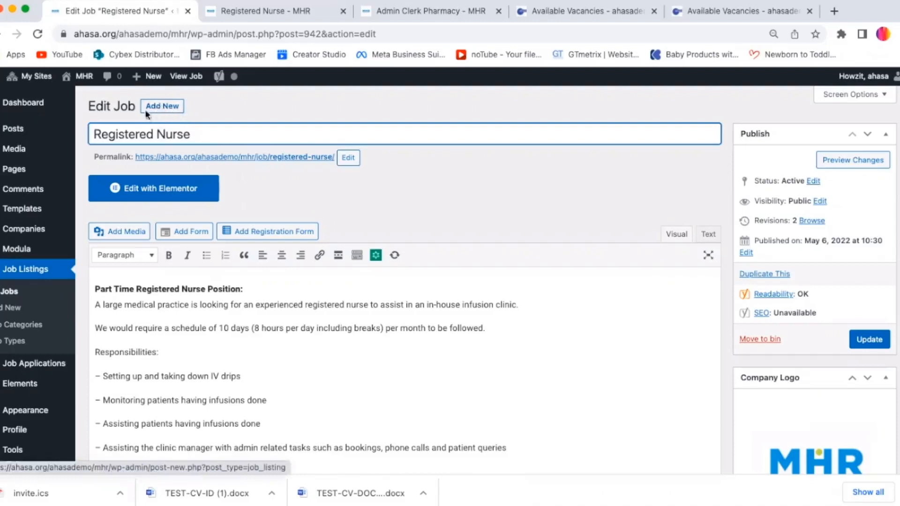
{"action": "left_click", "coordinate": [159, 111]}
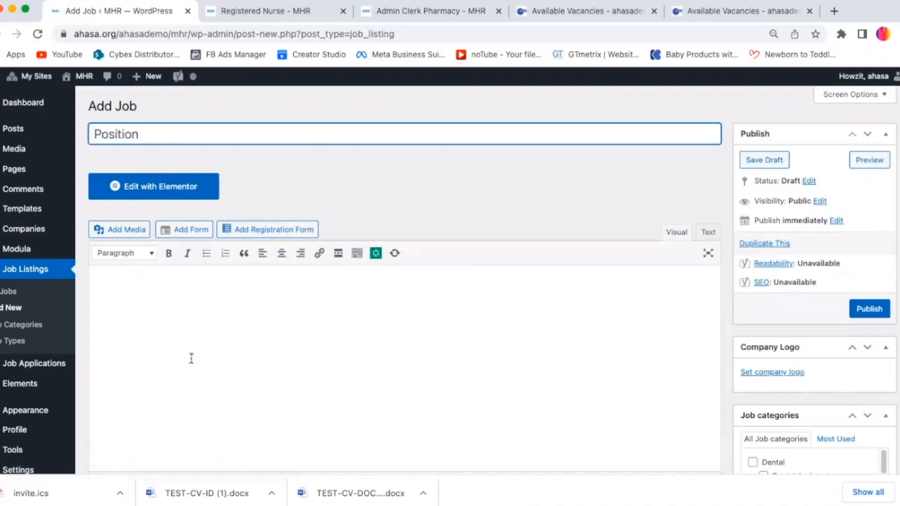
{"action": "key", "text": "Tab"}
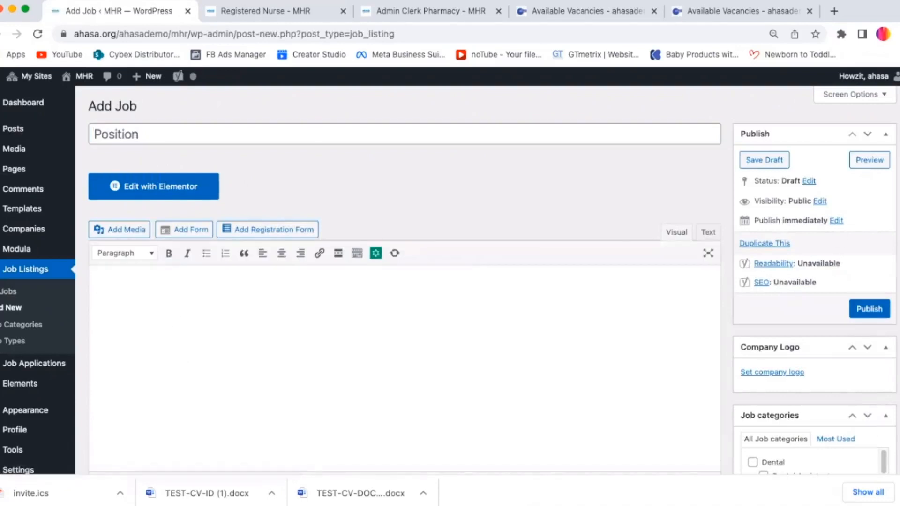
{"action": "scroll", "coordinate": [253, 185], "scroll_direction": "down", "scroll_amount": 10}
{"action": "scroll", "coordinate": [253, 185], "scroll_direction": "up", "scroll_amount": 10}
{"action": "left_click", "coordinate": [0, 34]}
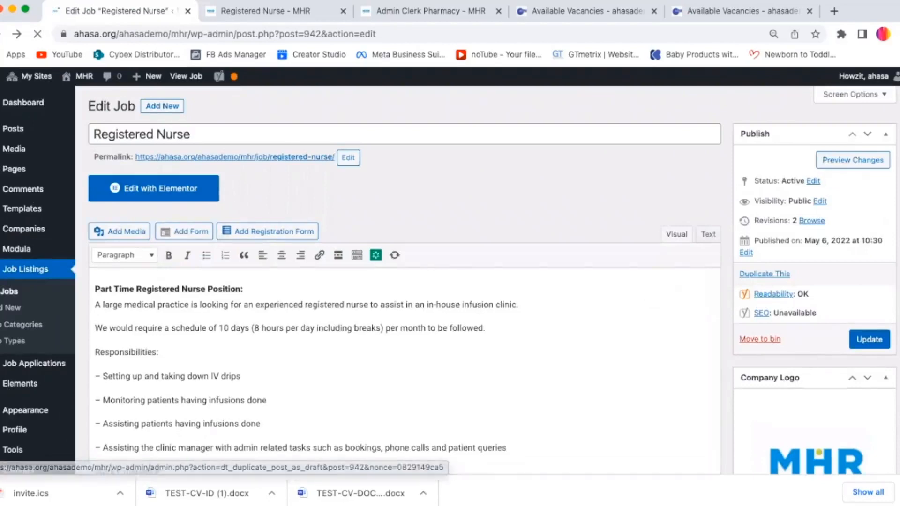
Step: Examine the Registered Nurse job's title, description text, job categories and job types in the editor
{"action": "scroll", "coordinate": [892, 140], "scroll_direction": "down", "scroll_amount": 6}
{"action": "scroll", "coordinate": [893, 122], "scroll_direction": "up", "scroll_amount": 6}
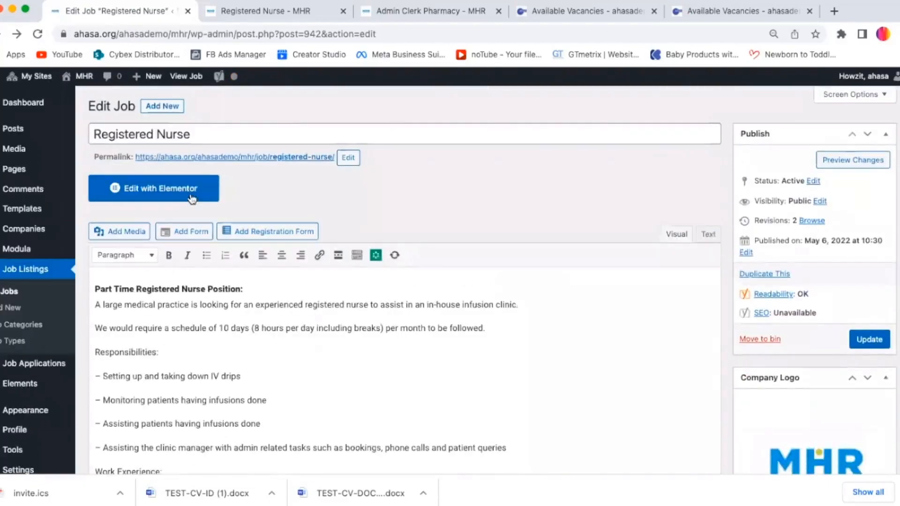
{"action": "double_click", "coordinate": [208, 134]}
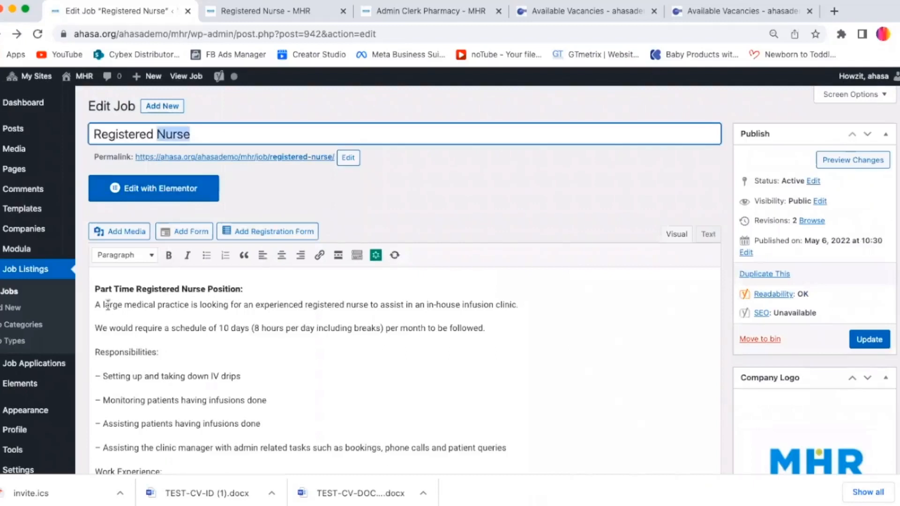
{"action": "left_click_drag", "start_coordinate": [159, 289], "coordinate": [261, 424]}
{"action": "left_click", "coordinate": [267, 400]}
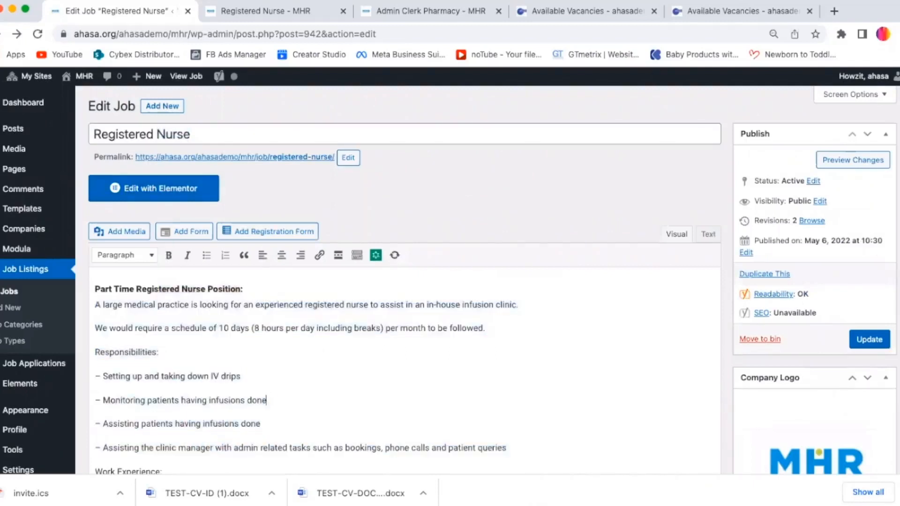
{"action": "scroll", "coordinate": [403, 282], "scroll_direction": "down", "scroll_amount": 15}
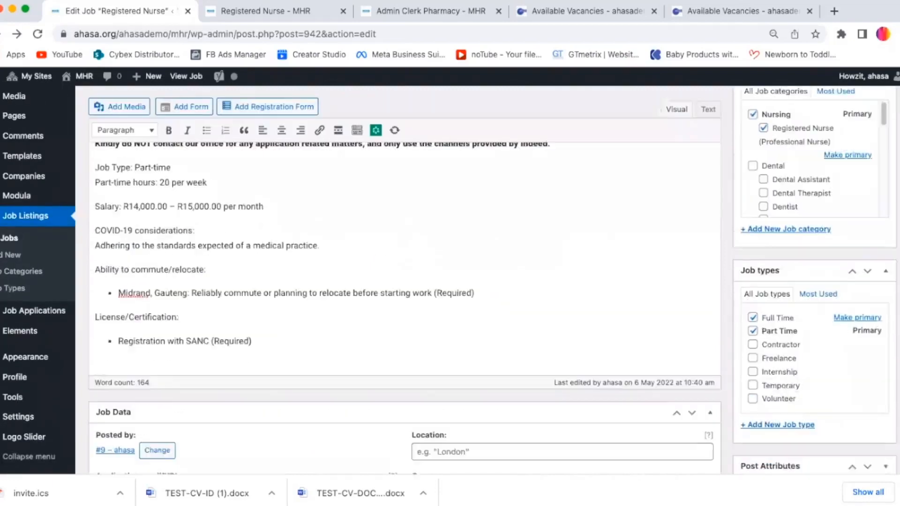
{"action": "scroll", "coordinate": [889, 241], "scroll_direction": "up", "scroll_amount": 5}
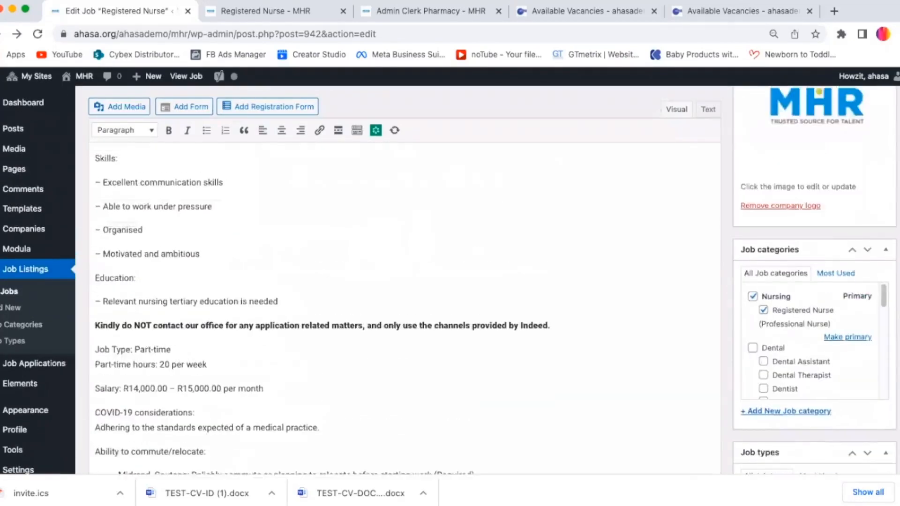
{"action": "scroll", "coordinate": [889, 240], "scroll_direction": "down", "scroll_amount": 2}
{"action": "scroll", "coordinate": [881, 187], "scroll_direction": "up", "scroll_amount": 8}
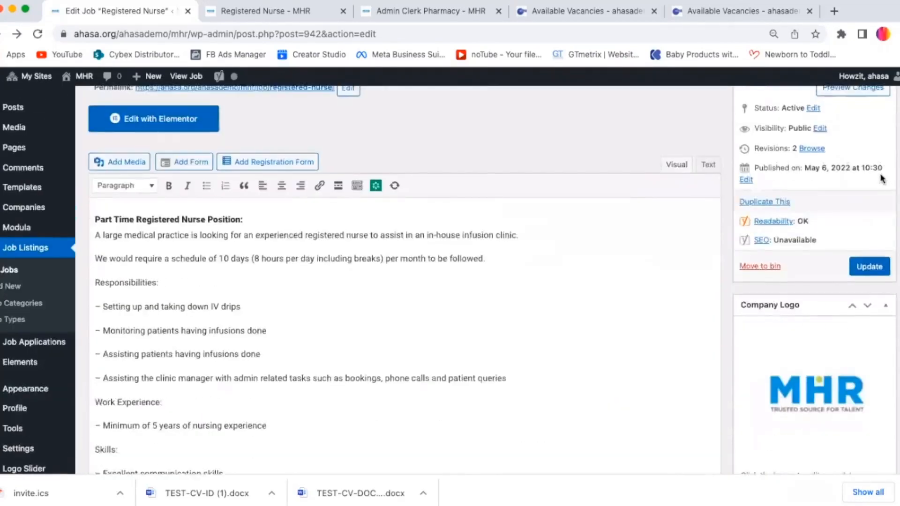
Step: Review the Registered Nurse job's Job Data fields, including application email, company name, salary, banners and listing expiry date
{"action": "scroll", "coordinate": [892, 261], "scroll_direction": "down", "scroll_amount": 15}
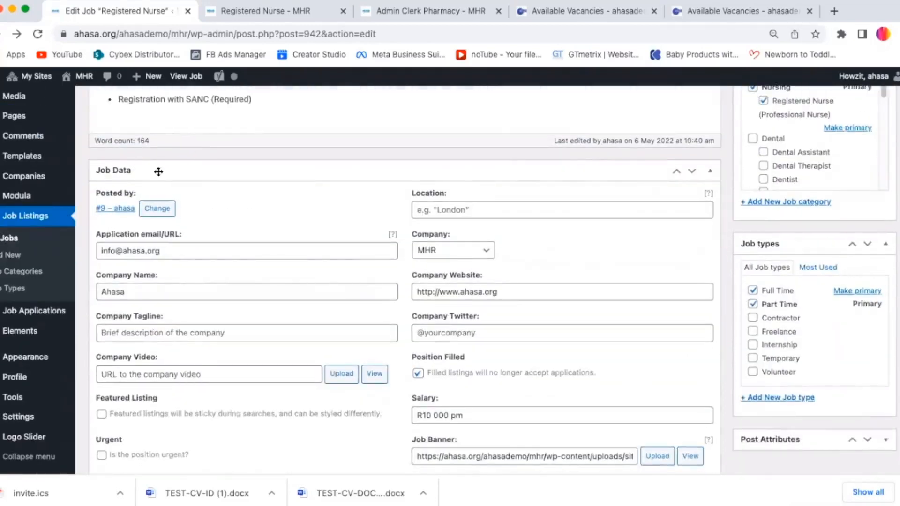
{"action": "scroll", "coordinate": [230, 182], "scroll_direction": "down", "scroll_amount": 3}
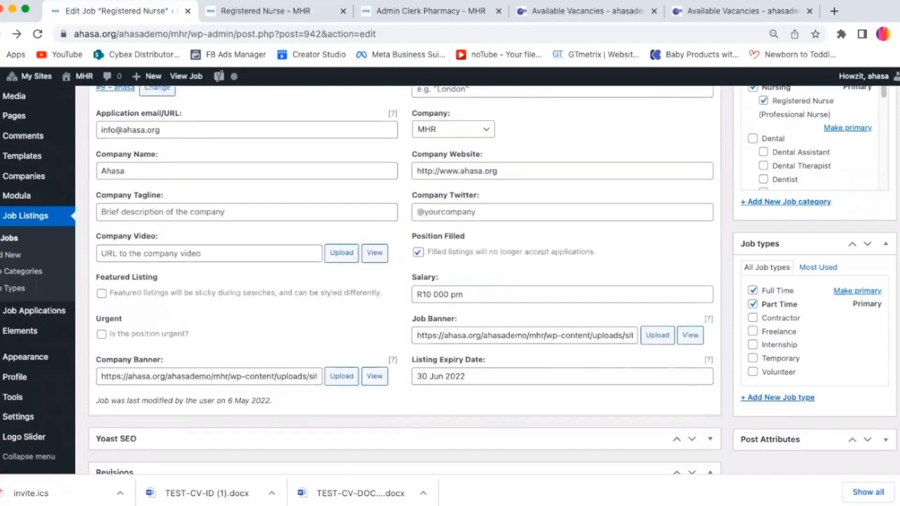
{"action": "scroll", "coordinate": [230, 182], "scroll_direction": "up", "scroll_amount": 1}
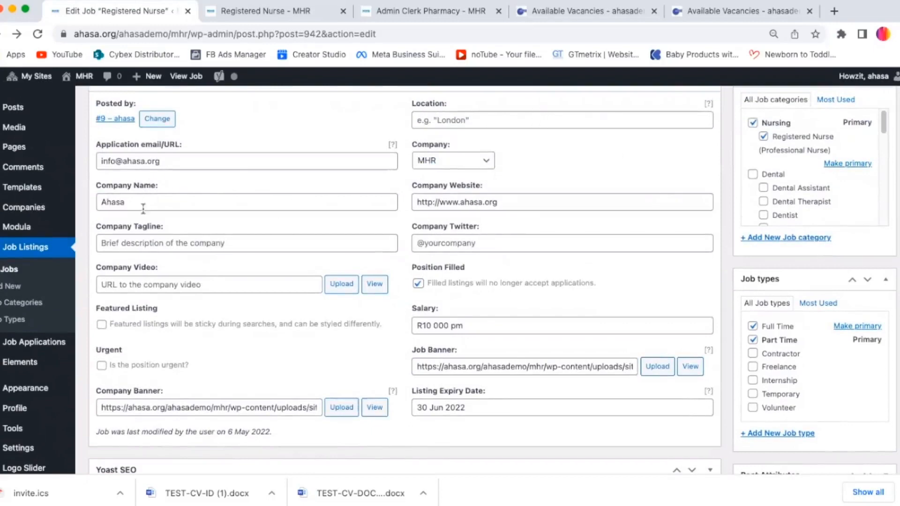
{"action": "left_click", "coordinate": [182, 161]}
{"action": "triple_click", "coordinate": [181, 163]}
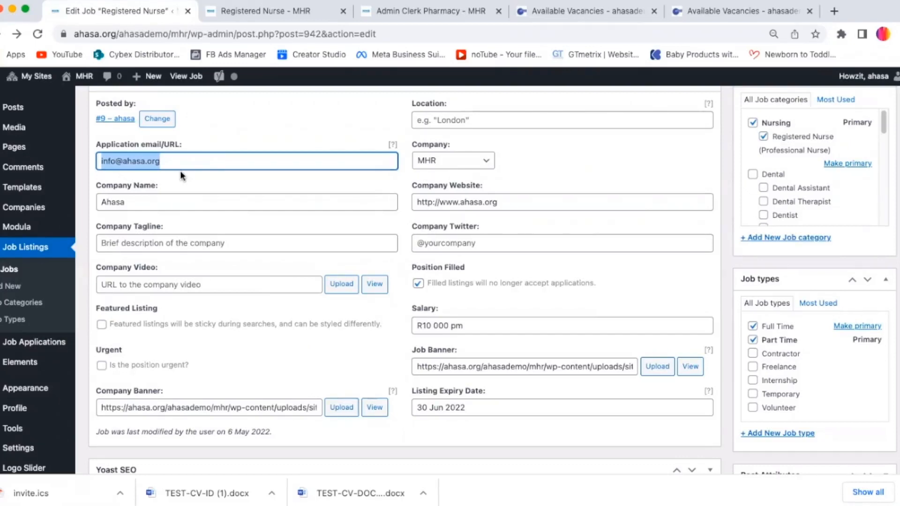
{"action": "left_click", "coordinate": [154, 202]}
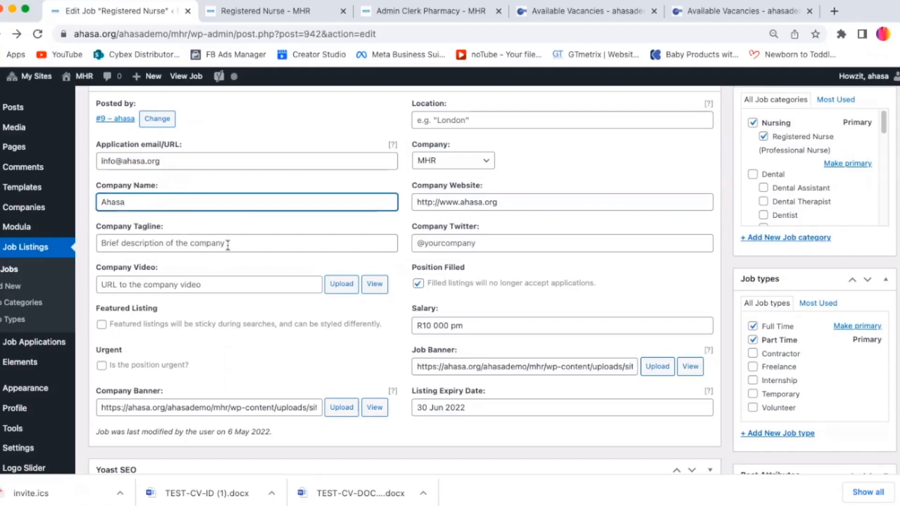
{"action": "double_click", "coordinate": [186, 162]}
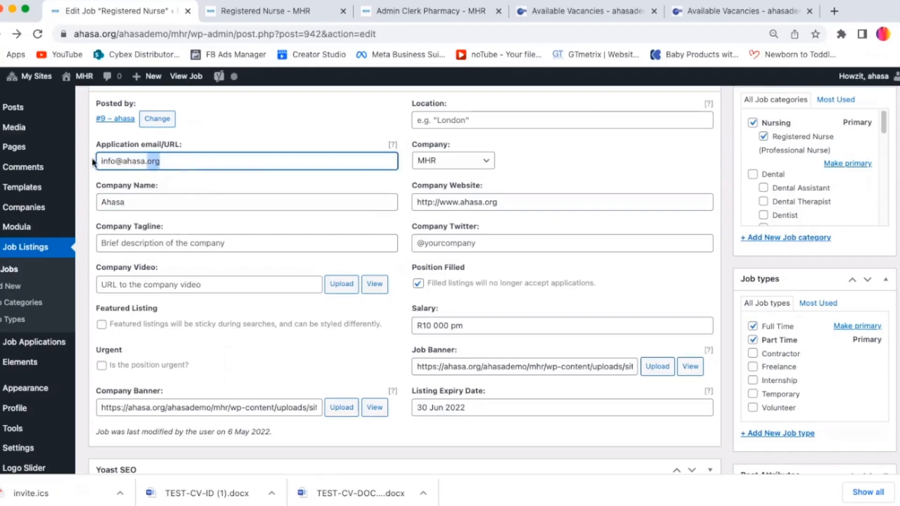
{"action": "triple_click", "coordinate": [173, 160]}
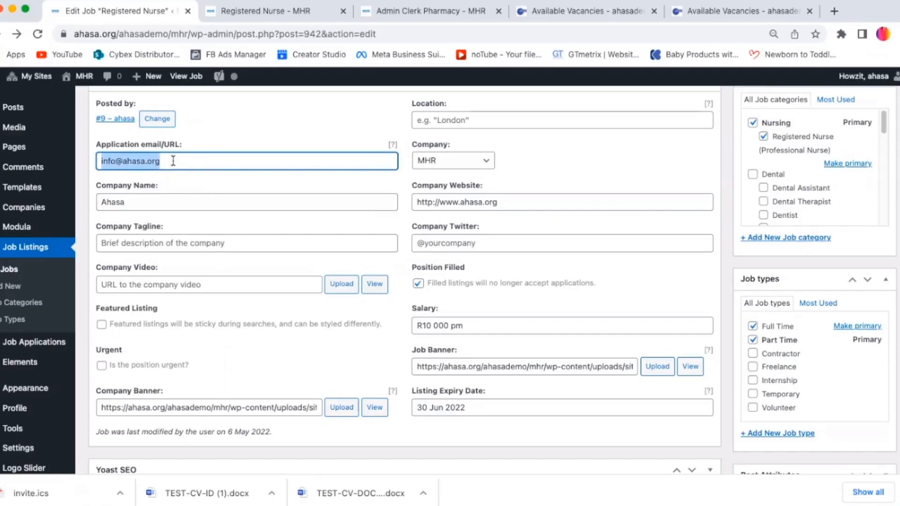
{"action": "left_click", "coordinate": [174, 161]}
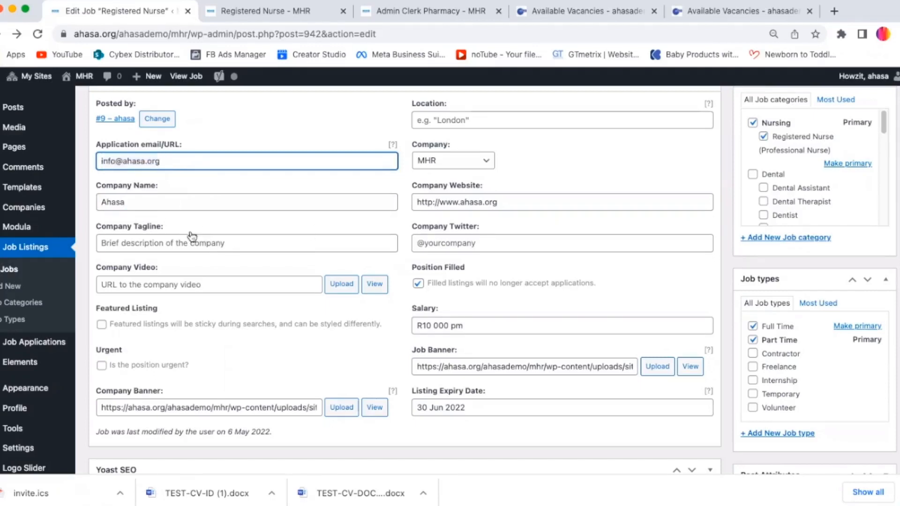
{"action": "left_click", "coordinate": [148, 205]}
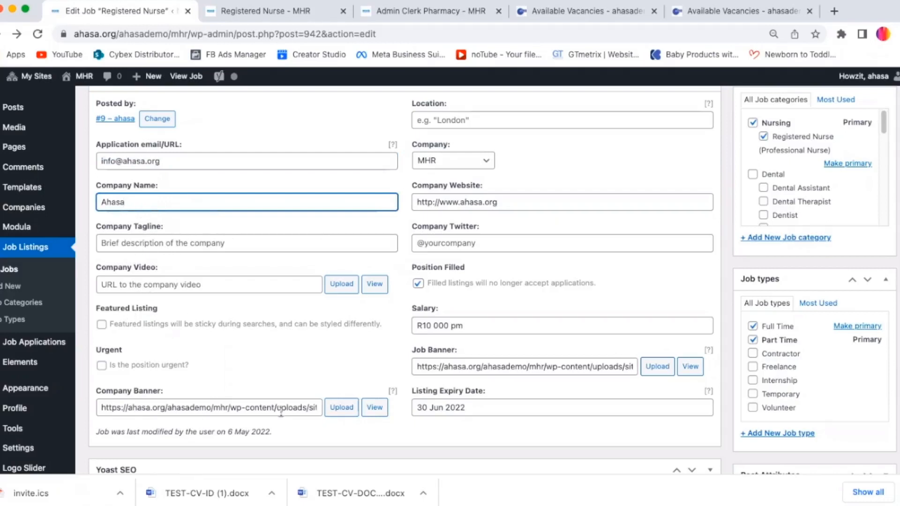
{"action": "scroll", "coordinate": [403, 281], "scroll_direction": "down", "scroll_amount": 2}
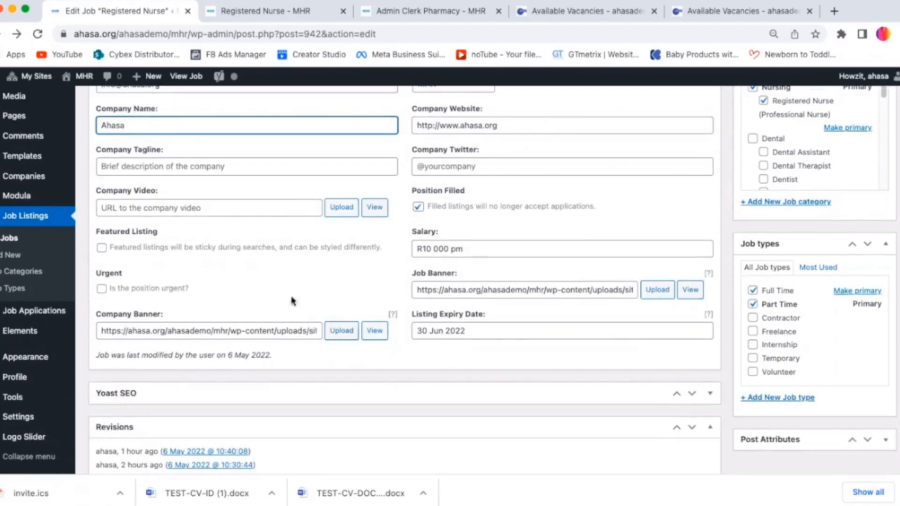
Step: View the Registered Nurse job's public listing page, then return to the job editor
{"action": "left_click", "coordinate": [276, 15]}
{"action": "scroll", "coordinate": [450, 281], "scroll_direction": "down", "scroll_amount": 6}
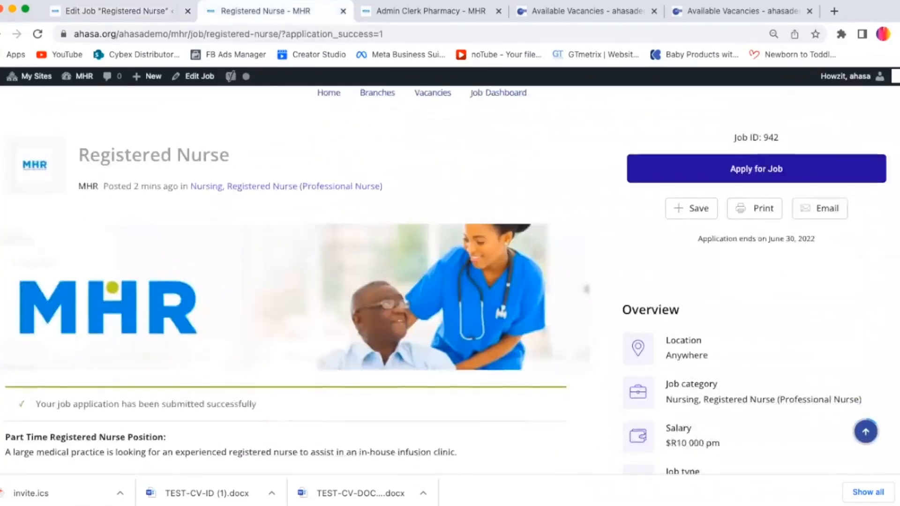
{"action": "scroll", "coordinate": [860, 199], "scroll_direction": "up", "scroll_amount": 1}
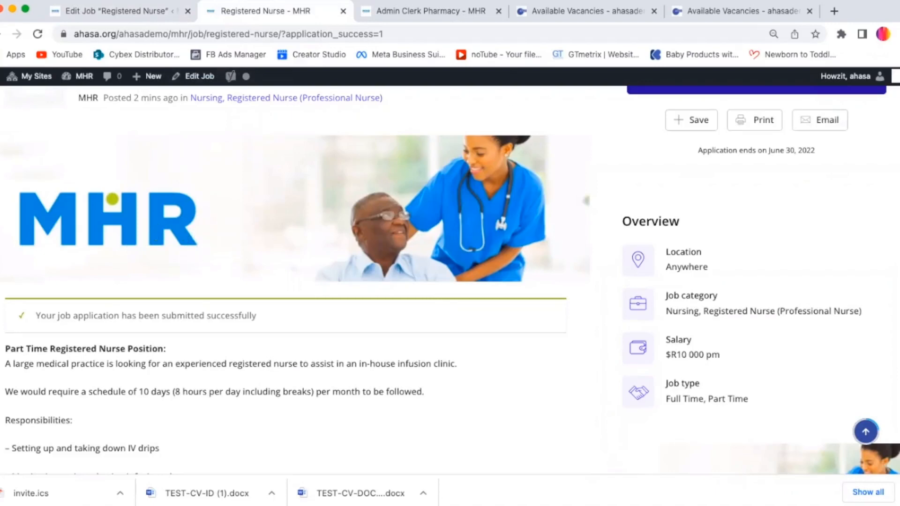
{"action": "scroll", "coordinate": [722, 257], "scroll_direction": "down", "scroll_amount": 5}
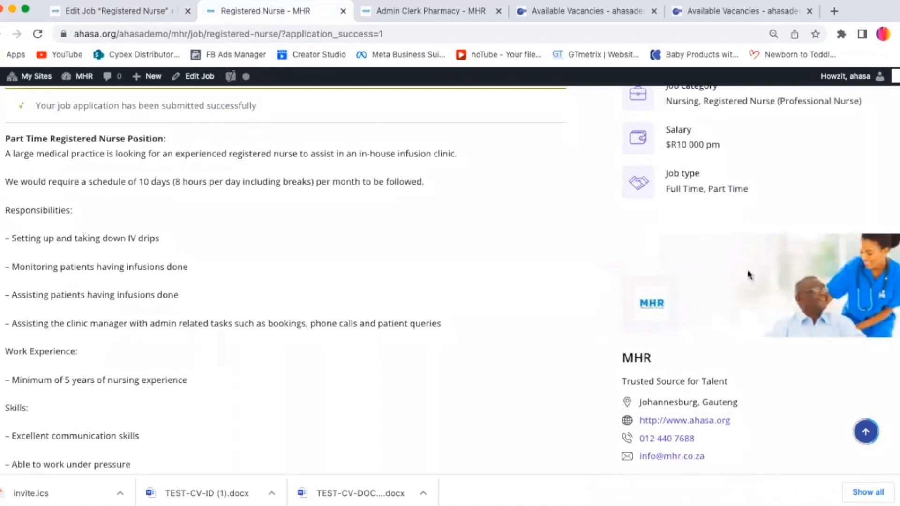
{"action": "scroll", "coordinate": [714, 277], "scroll_direction": "down", "scroll_amount": 2}
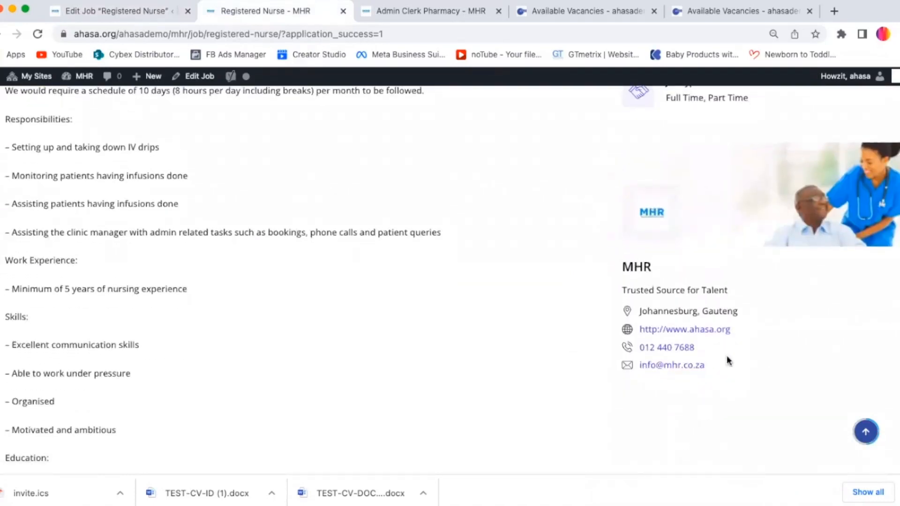
{"action": "left_click", "coordinate": [129, 10]}
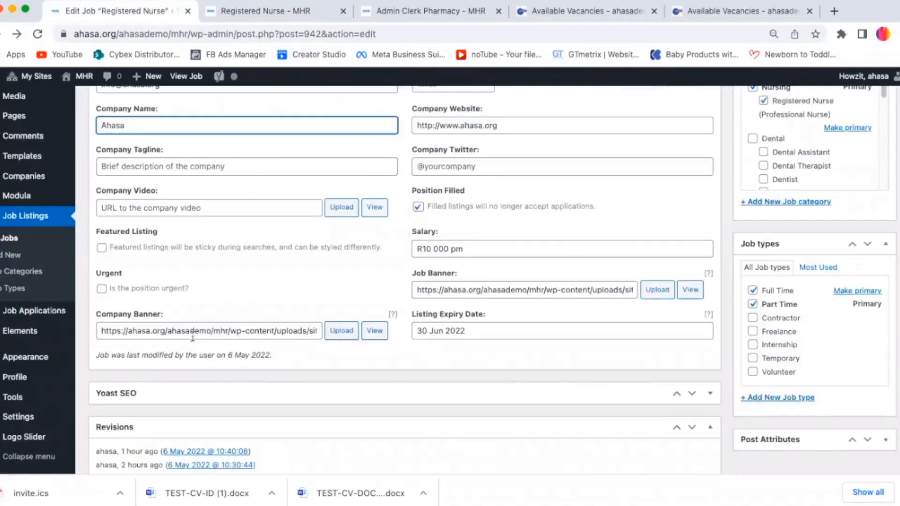
Step: Open the media picker for the Company Banner and upload the mhr-banner-2.jpg image to the media library
{"action": "left_click", "coordinate": [213, 330]}
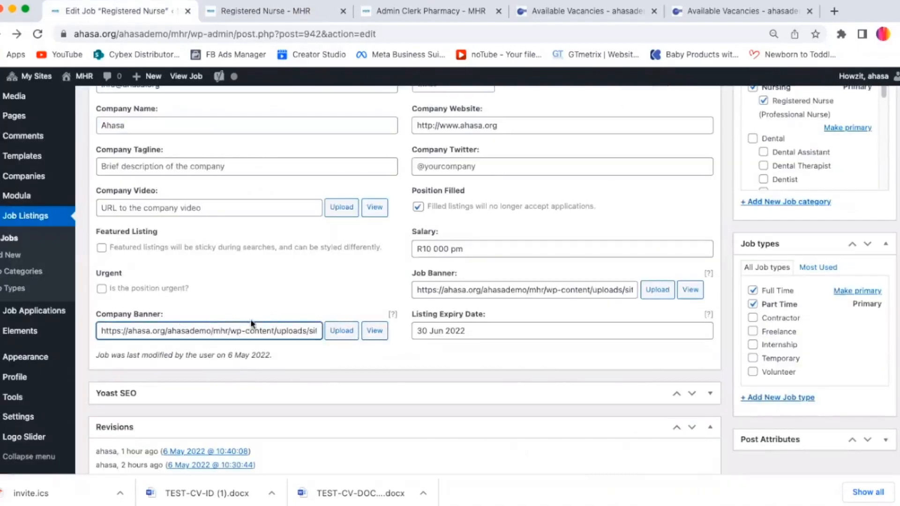
{"action": "left_click", "coordinate": [341, 330]}
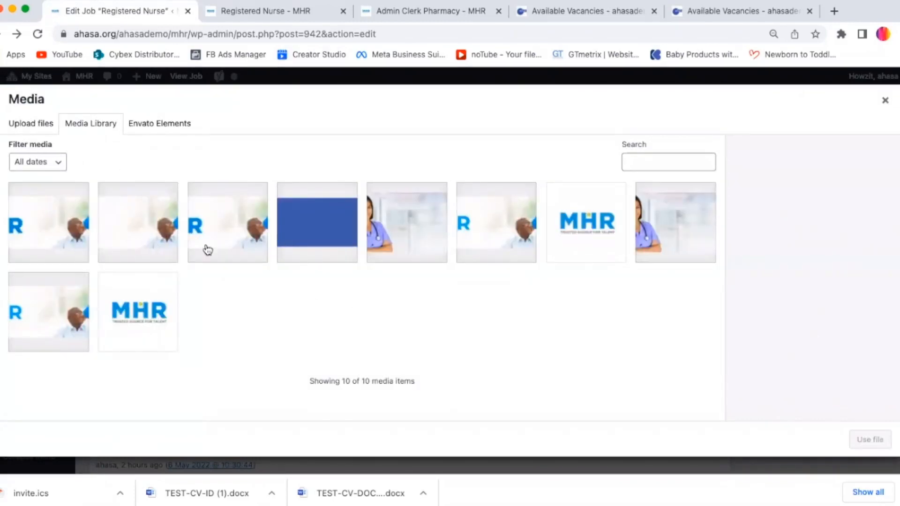
{"action": "left_click", "coordinate": [222, 238]}
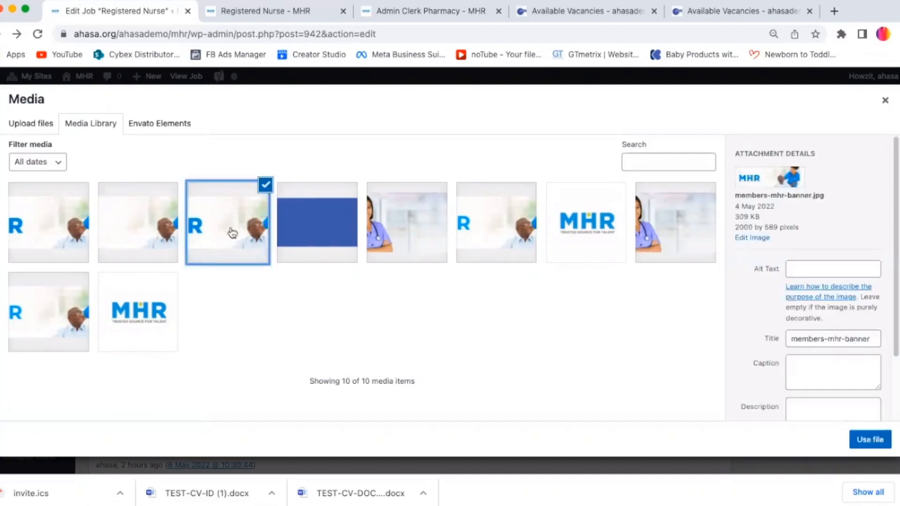
{"action": "left_click", "coordinate": [130, 228]}
{"action": "left_click", "coordinate": [251, 229]}
{"action": "left_click", "coordinate": [313, 220]}
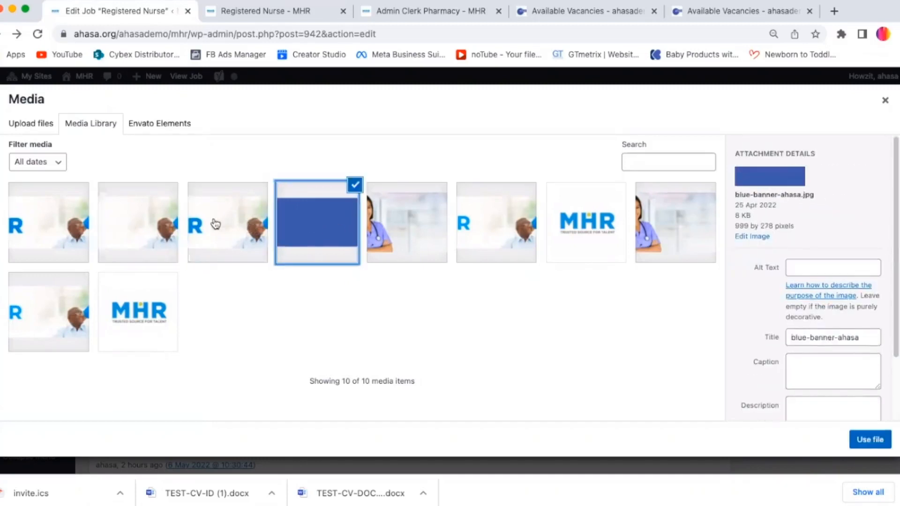
{"action": "left_click", "coordinate": [321, 218]}
{"action": "left_click", "coordinate": [408, 217]}
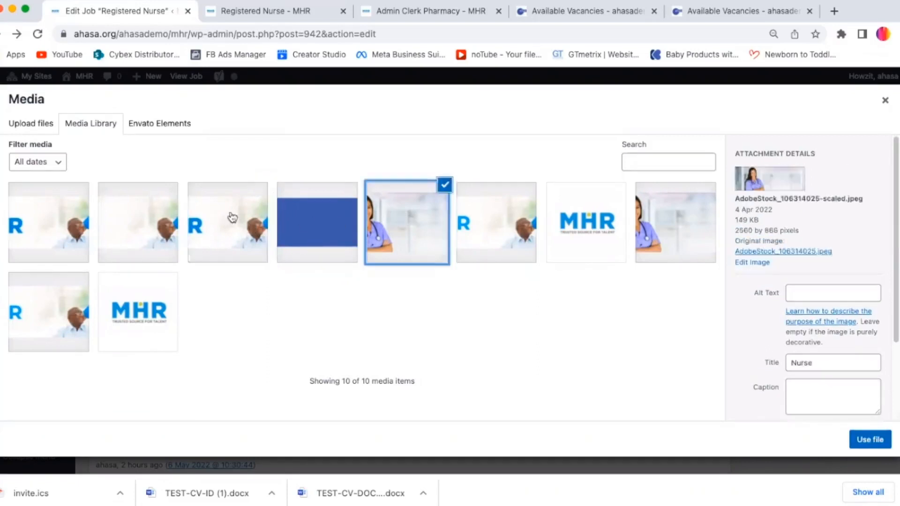
{"action": "left_click", "coordinate": [233, 218]}
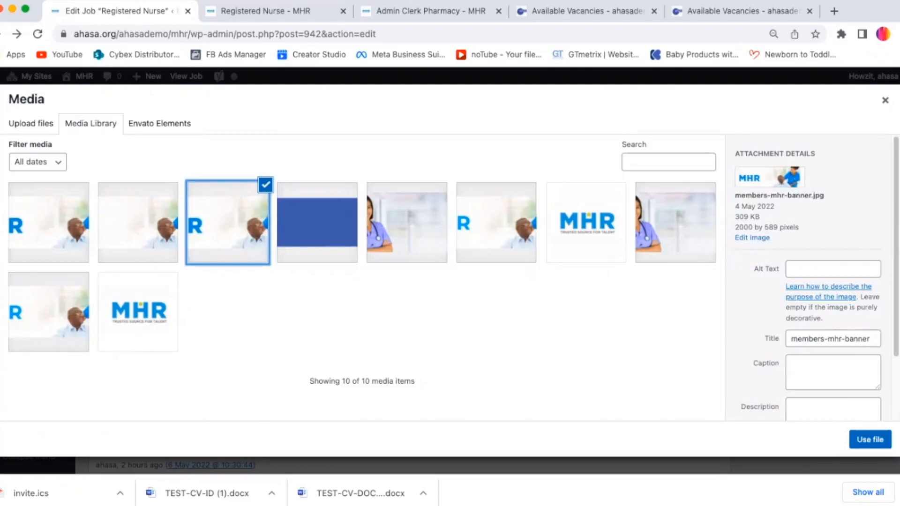
{"action": "left_click_drag", "start_coordinate": [655, 194], "coordinate": [390, 344]}
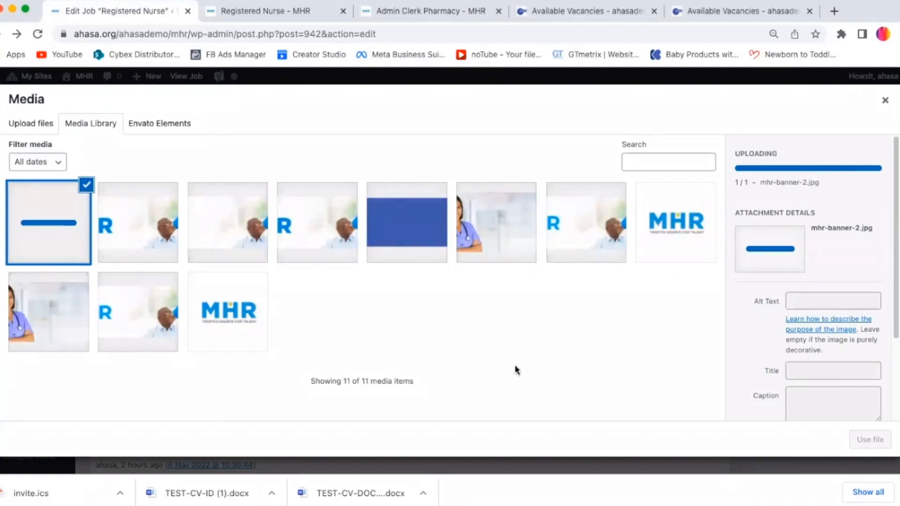
Step: Choose the members-mhr-banner.jpg image from the media library as the company banner
{"action": "left_click", "coordinate": [233, 257]}
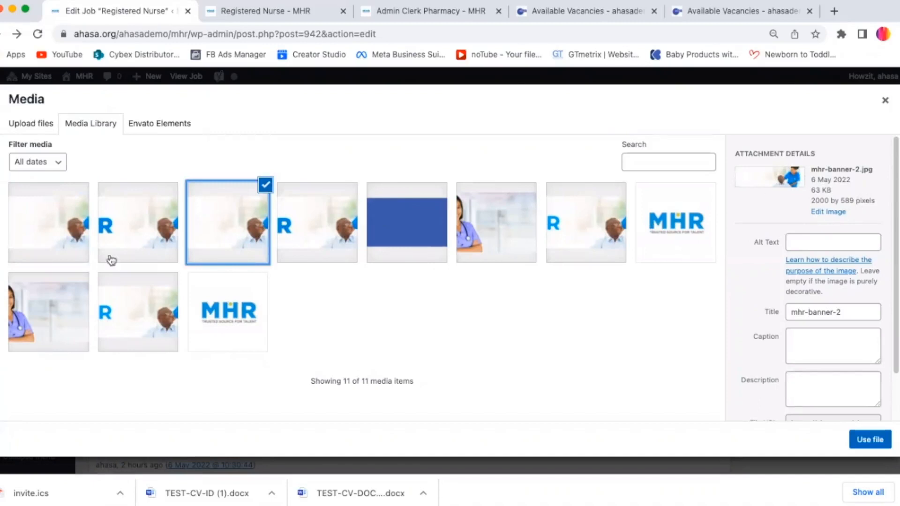
{"action": "left_click", "coordinate": [151, 221]}
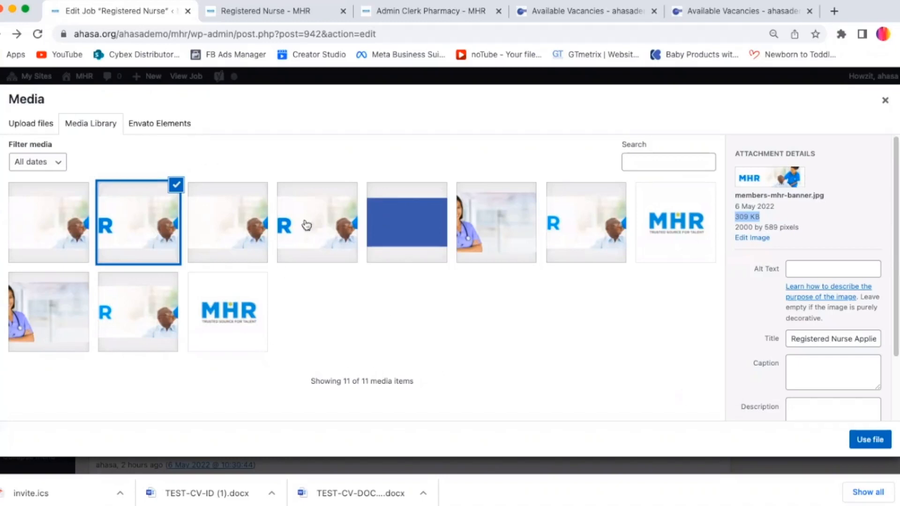
{"action": "left_click", "coordinate": [176, 184]}
{"action": "left_click", "coordinate": [206, 226]}
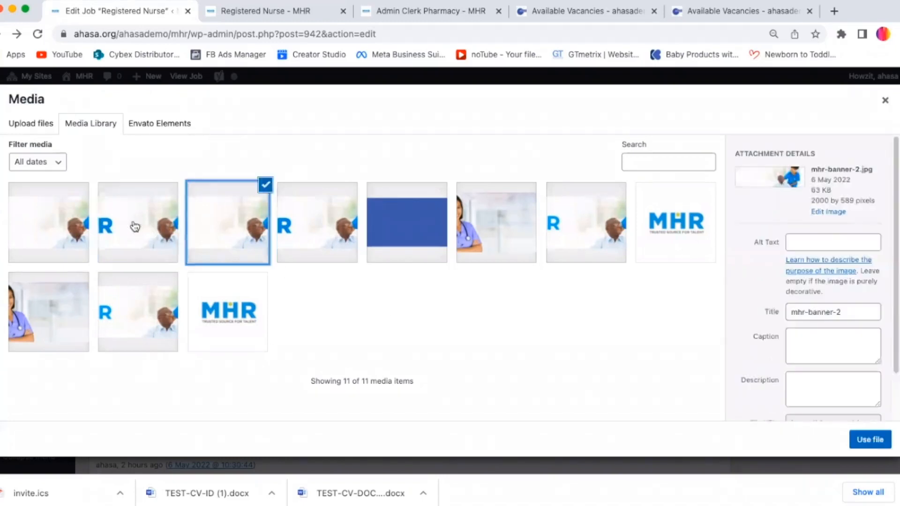
{"action": "left_click", "coordinate": [135, 225]}
{"action": "left_click", "coordinate": [13, 220]}
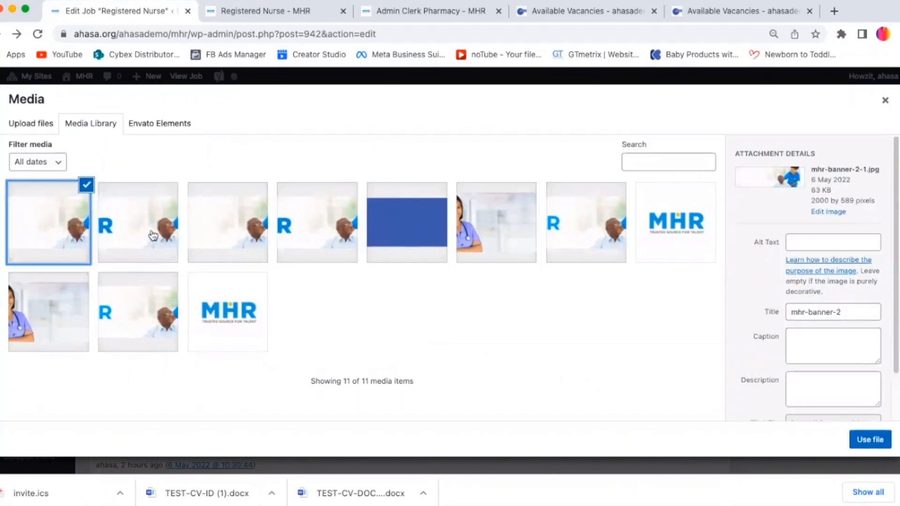
{"action": "left_click", "coordinate": [141, 239]}
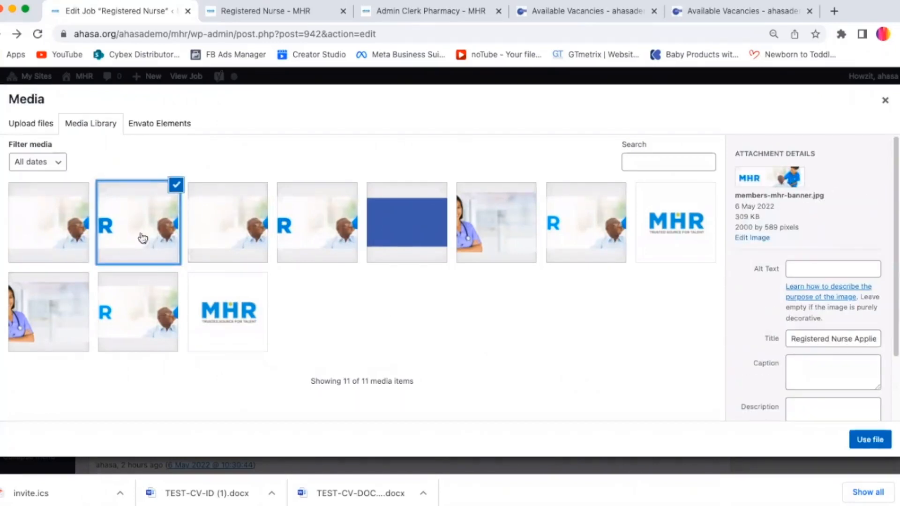
{"action": "left_click", "coordinate": [871, 442]}
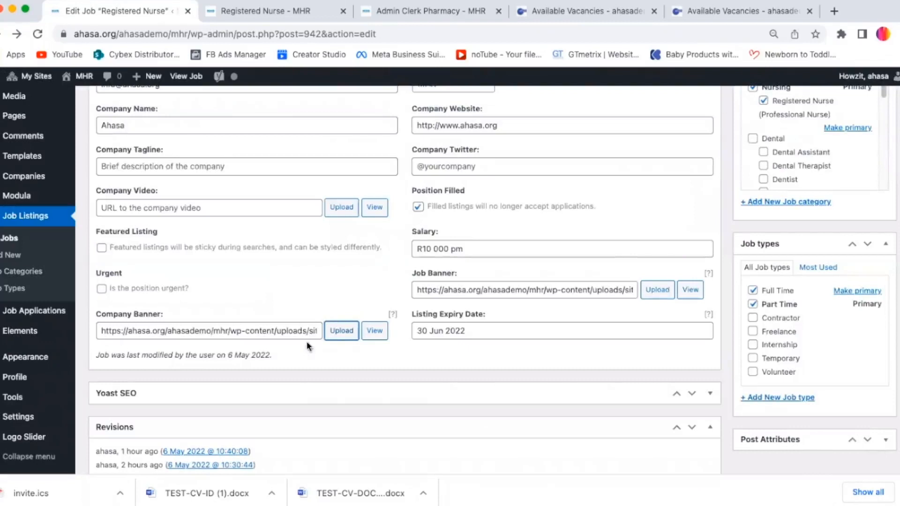
Step: Replace the company banner with the mhr-banner-2-1.jpg image from the media library
{"action": "left_click", "coordinate": [340, 330]}
{"action": "left_click", "coordinate": [51, 223]}
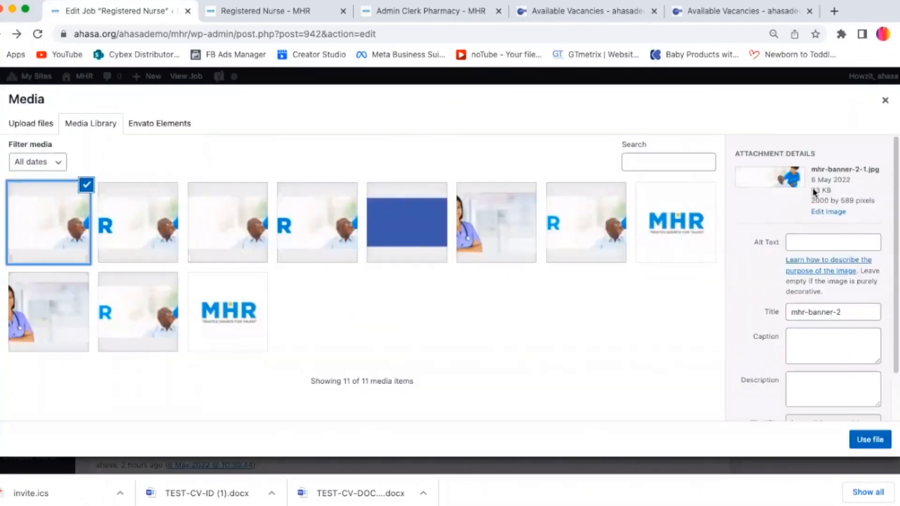
{"action": "left_click", "coordinate": [870, 440]}
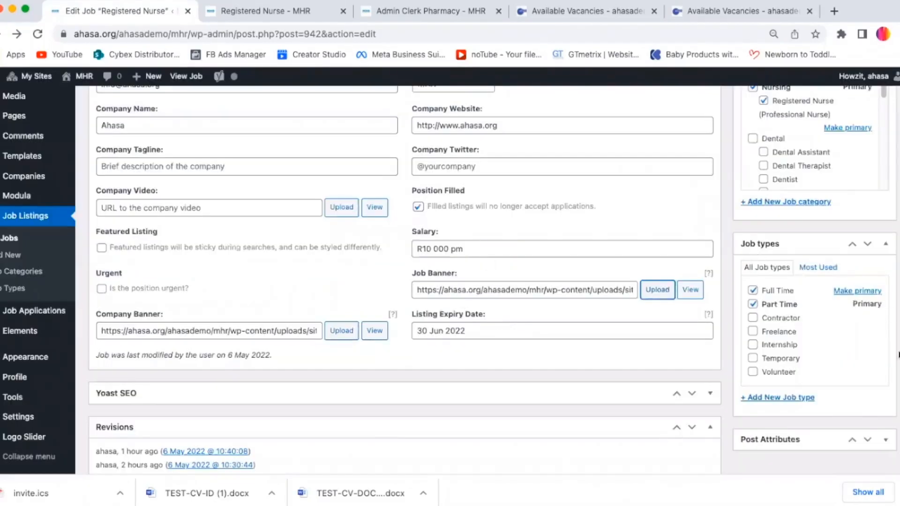
Step: Set the job's location to Johannesburg, Midrand
{"action": "scroll", "coordinate": [404, 281], "scroll_direction": "up", "scroll_amount": 3}
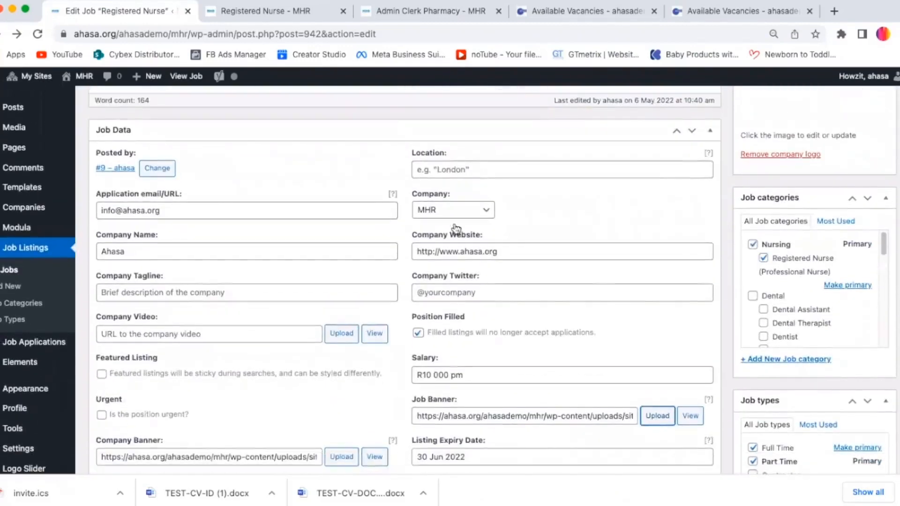
{"action": "left_click", "coordinate": [454, 171]}
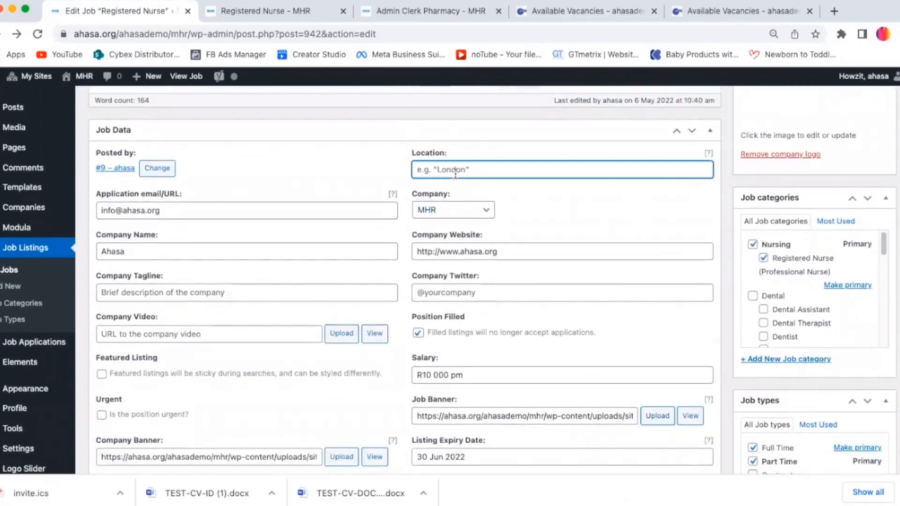
{"action": "type", "text": "Johannesburg, Midrand"}
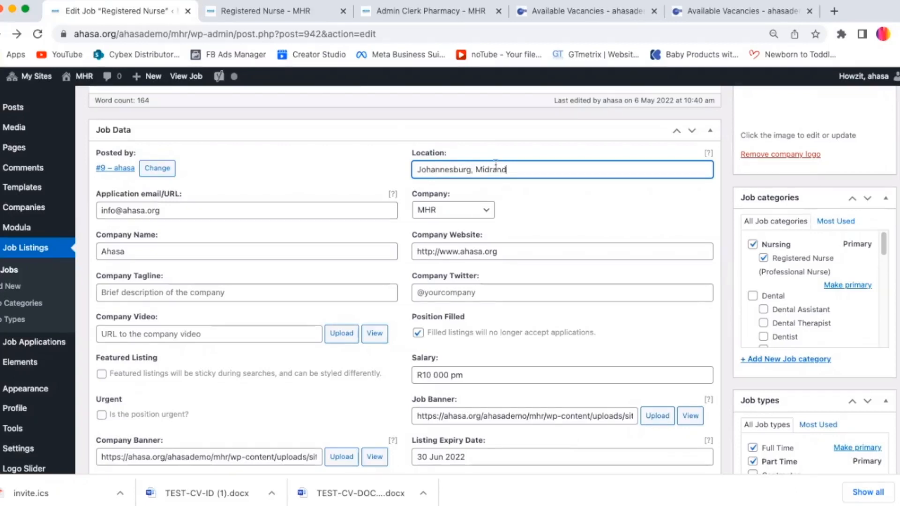
{"action": "key", "text": "Tab"}
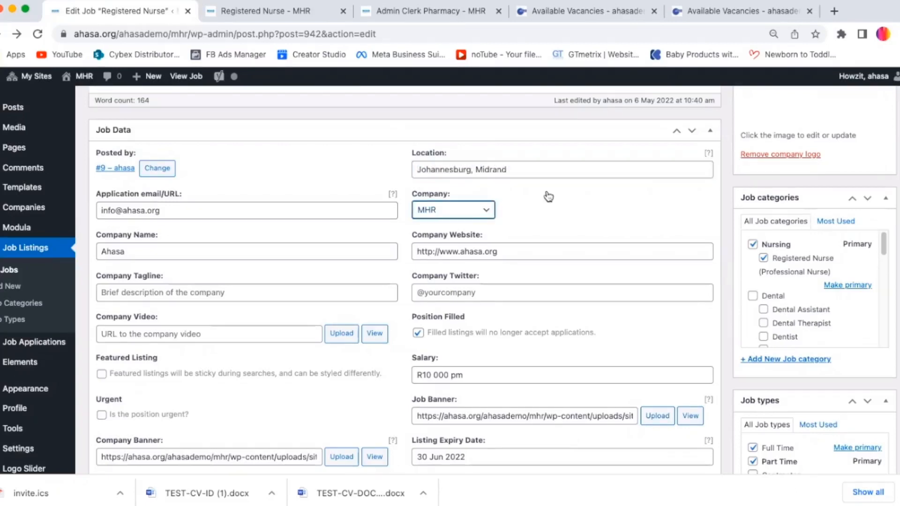
Step: Review the company options, keeping MHR, and scroll through the job description
{"action": "left_click", "coordinate": [462, 214]}
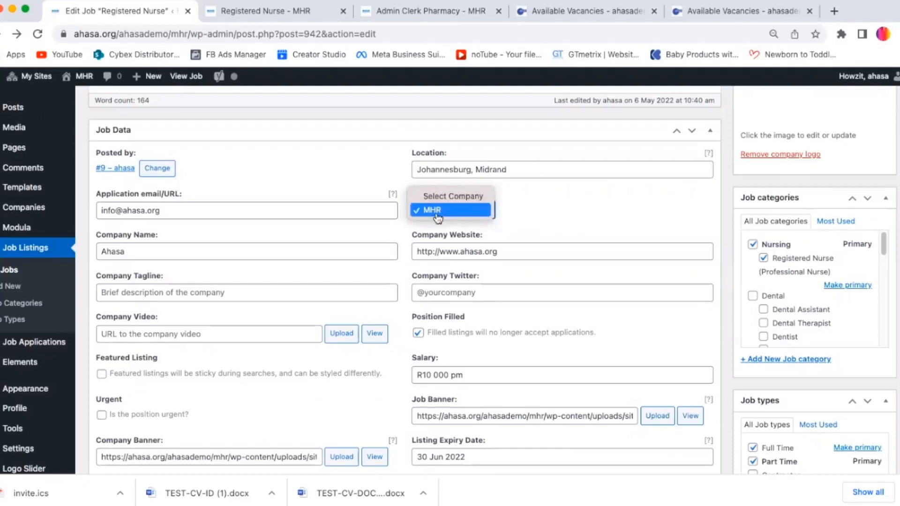
{"action": "left_click", "coordinate": [462, 216]}
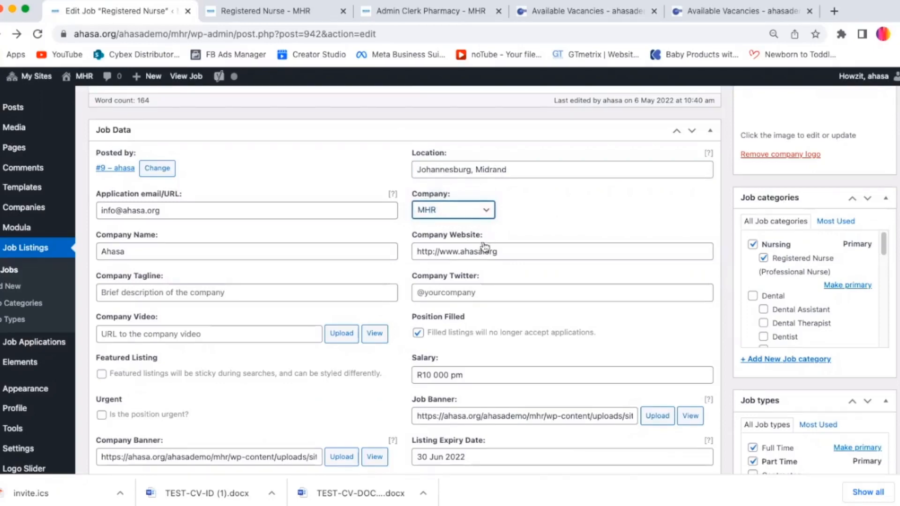
{"action": "scroll", "coordinate": [525, 247], "scroll_direction": "down", "scroll_amount": 6}
{"action": "scroll", "coordinate": [403, 281], "scroll_direction": "up", "scroll_amount": 10}
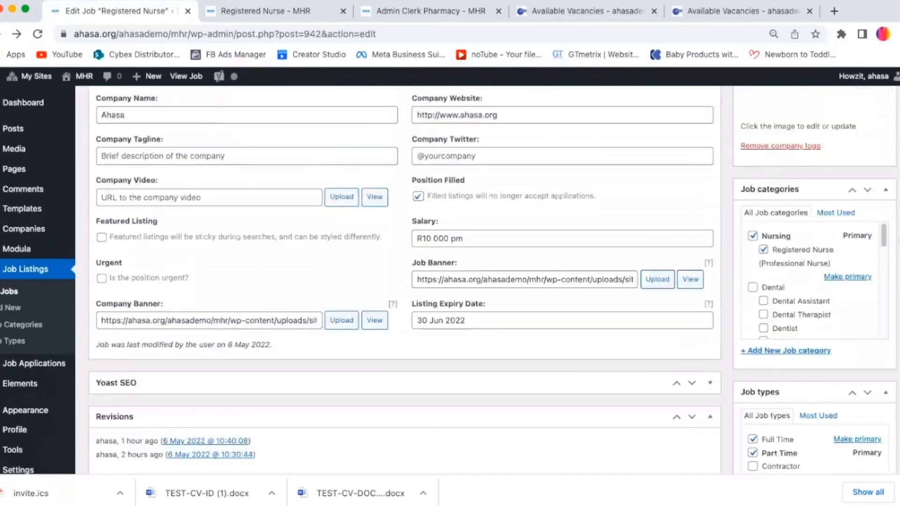
{"action": "scroll", "coordinate": [897, 202], "scroll_direction": "down", "scroll_amount": 1}
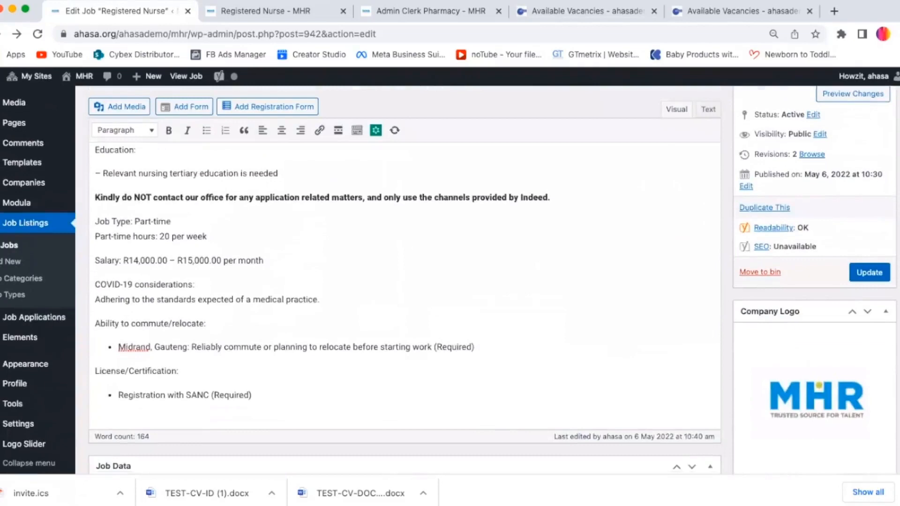
{"action": "scroll", "coordinate": [403, 281], "scroll_direction": "down", "scroll_amount": 3}
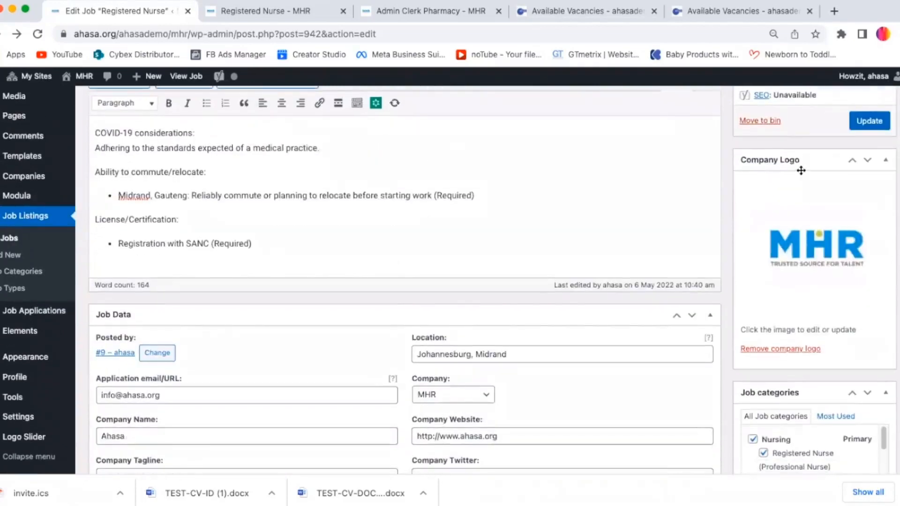
Step: Set the company logo to the profile-mhr-logo-1.jpg image from the media library
{"action": "left_click", "coordinate": [813, 253]}
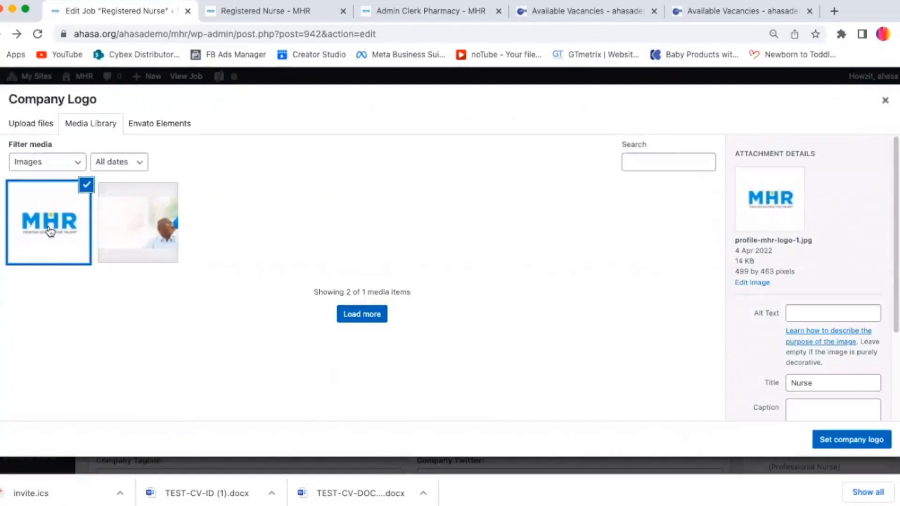
{"action": "left_click", "coordinate": [163, 225]}
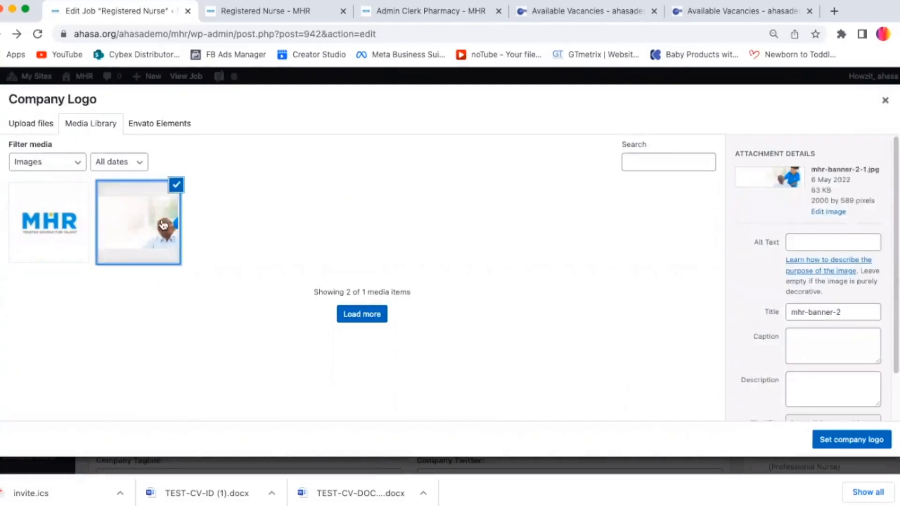
{"action": "left_click", "coordinate": [67, 217]}
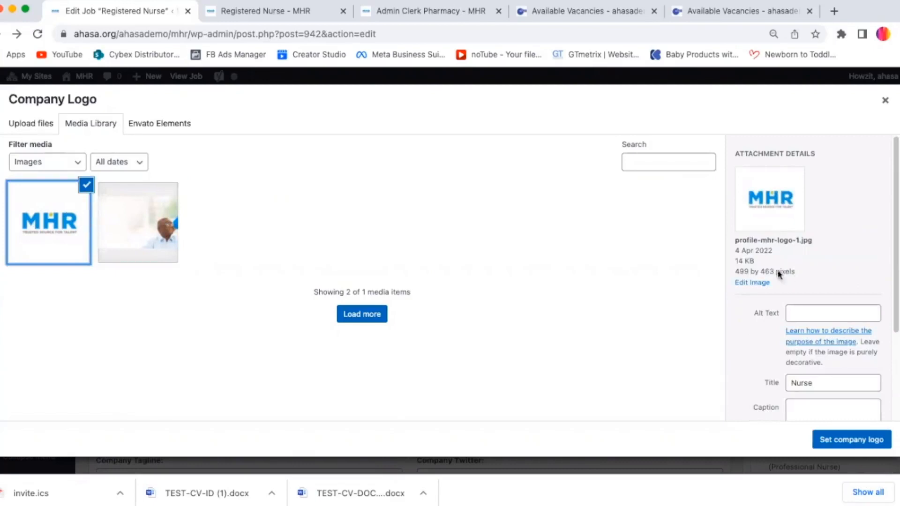
{"action": "left_click", "coordinate": [851, 440]}
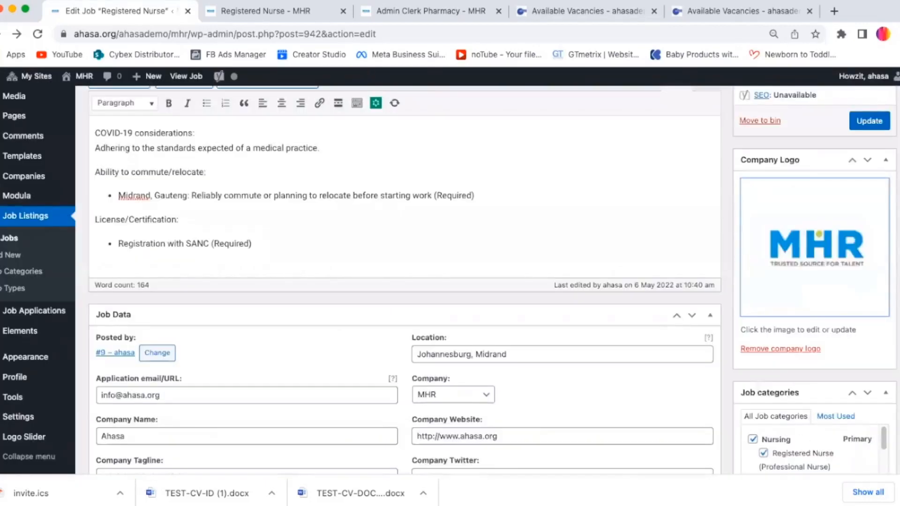
Step: Browse through the job categories list
{"action": "scroll", "coordinate": [450, 278], "scroll_direction": "down", "scroll_amount": 5}
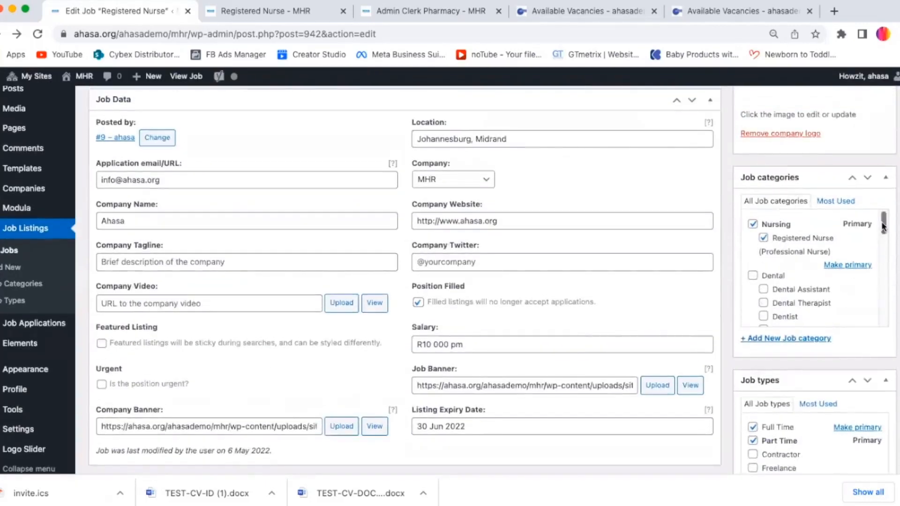
{"action": "scroll", "coordinate": [882, 261], "scroll_direction": "down", "scroll_amount": 5}
{"action": "left_click_drag", "start_coordinate": [883, 264], "coordinate": [872, 215]}
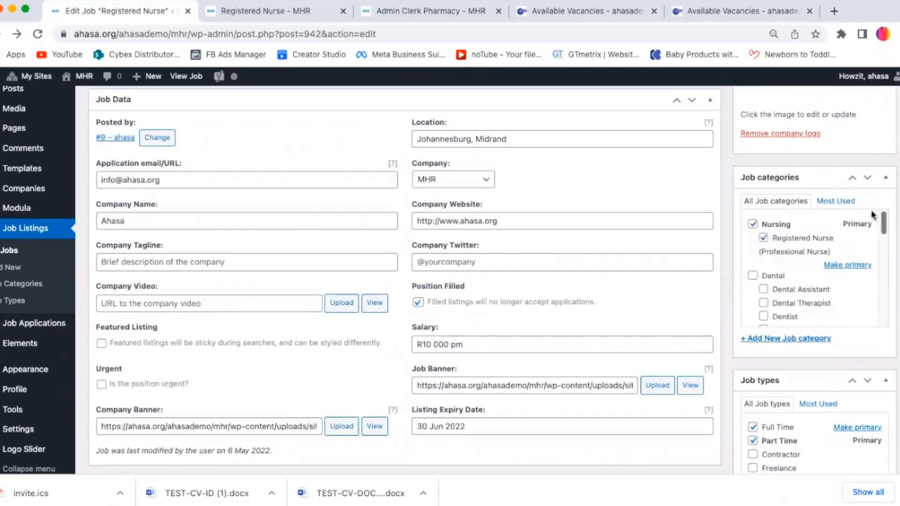
{"action": "left_click", "coordinate": [763, 239]}
{"action": "left_click", "coordinate": [763, 239]}
{"action": "left_click_drag", "start_coordinate": [885, 225], "coordinate": [883, 251]}
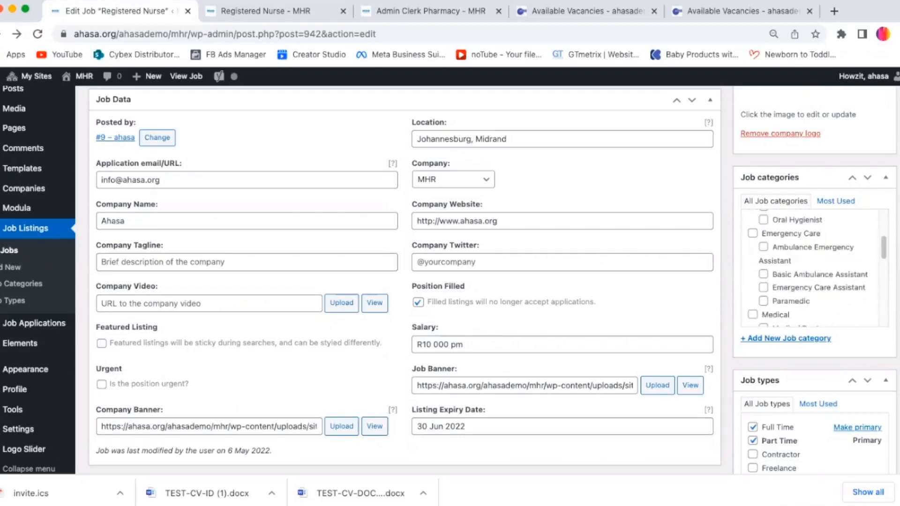
Step: Try toggling the Full Time, Part Time and Contractor job types on and off
{"action": "scroll", "coordinate": [864, 367], "scroll_direction": "down", "scroll_amount": 5}
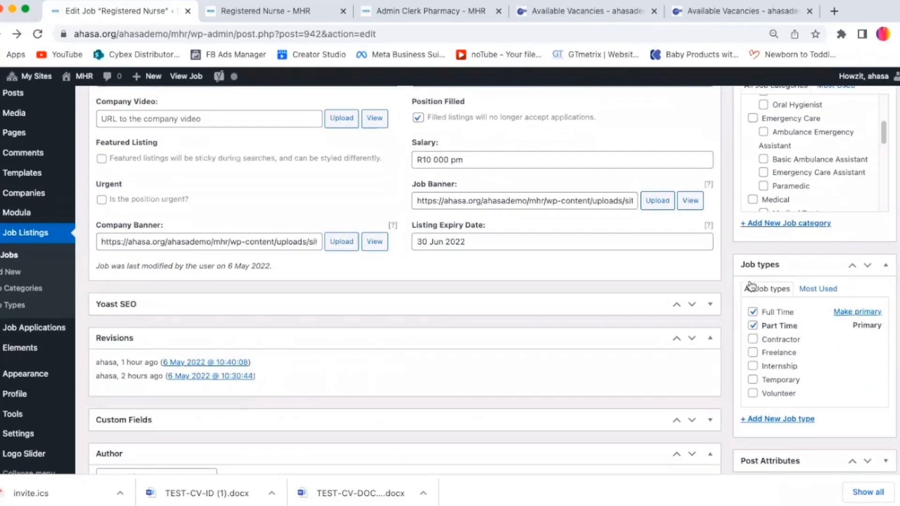
{"action": "left_click", "coordinate": [753, 311]}
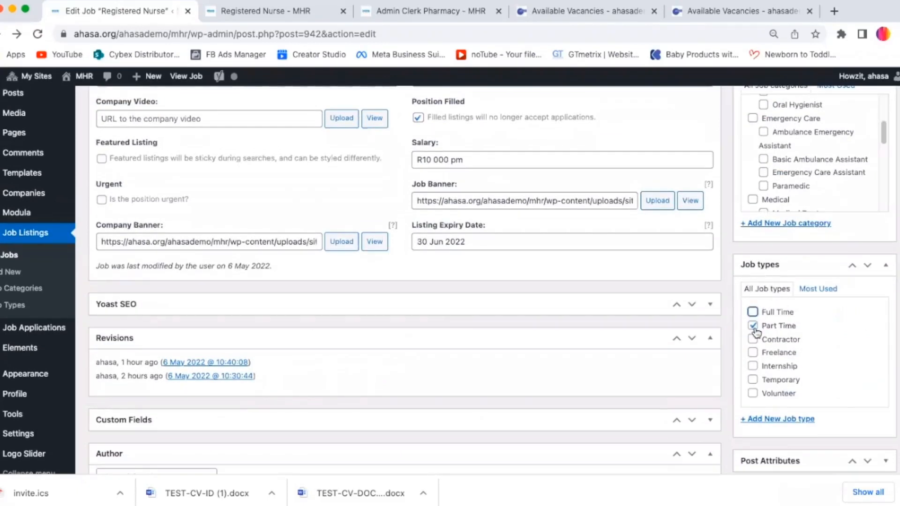
{"action": "left_click", "coordinate": [754, 328]}
{"action": "left_click", "coordinate": [753, 312]}
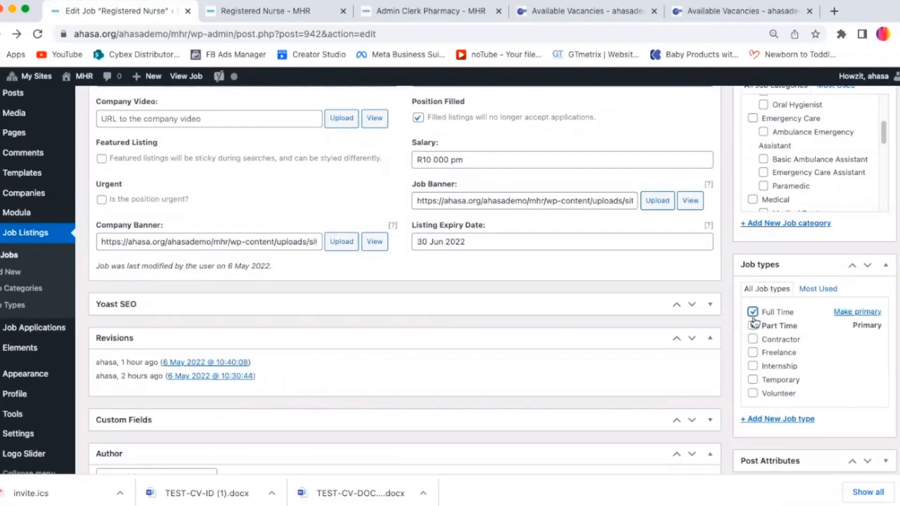
{"action": "left_click", "coordinate": [753, 339]}
{"action": "left_click", "coordinate": [754, 342]}
{"action": "scroll", "coordinate": [771, 340], "scroll_direction": "down", "scroll_amount": 2}
{"action": "scroll", "coordinate": [771, 340], "scroll_direction": "up", "scroll_amount": 10}
{"action": "scroll", "coordinate": [889, 146], "scroll_direction": "up", "scroll_amount": 5}
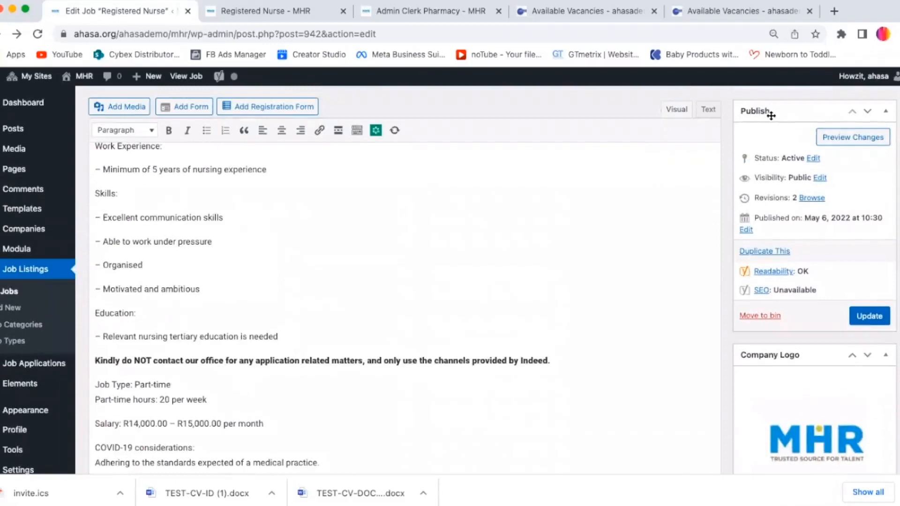
Step: Set the job's status to Published and open the visibility options without changing them
{"action": "left_click", "coordinate": [813, 159]}
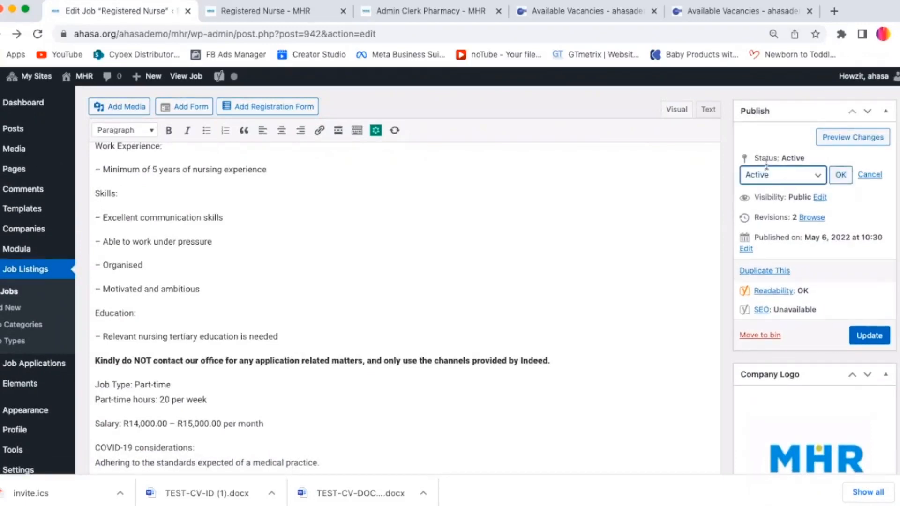
{"action": "left_click", "coordinate": [839, 176]}
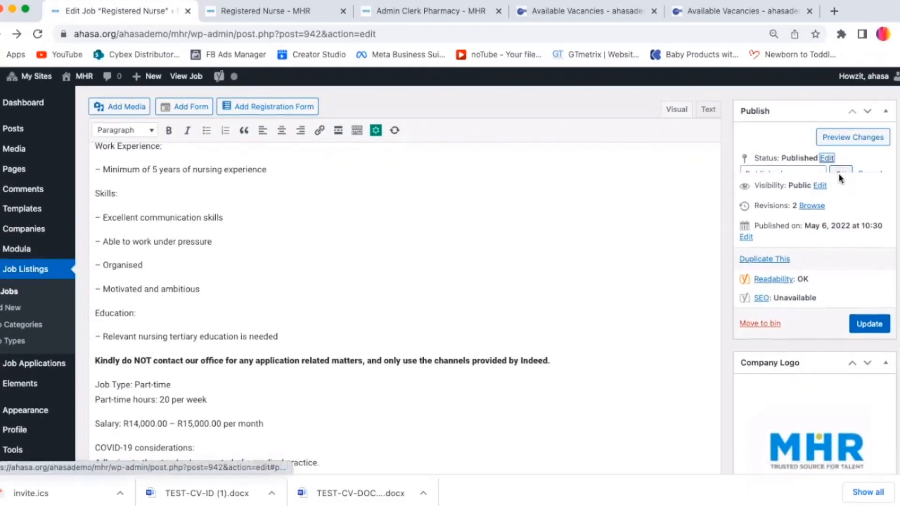
{"action": "left_click", "coordinate": [826, 158]}
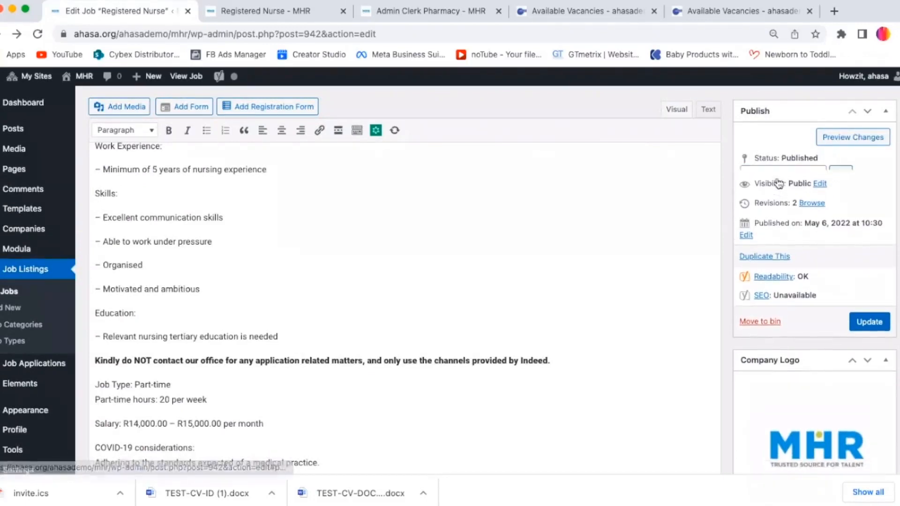
{"action": "left_click", "coordinate": [839, 177]}
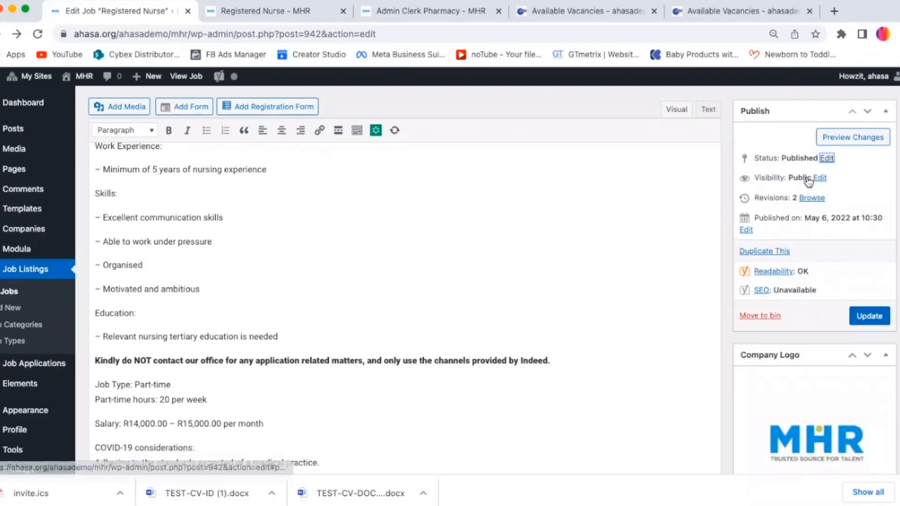
{"action": "left_click", "coordinate": [827, 158]}
{"action": "left_click", "coordinate": [773, 177]}
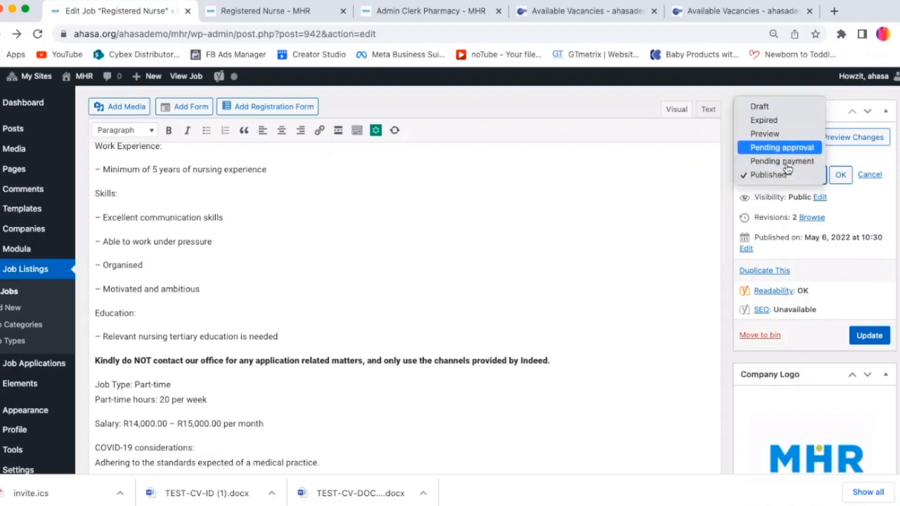
{"action": "left_click", "coordinate": [847, 187]}
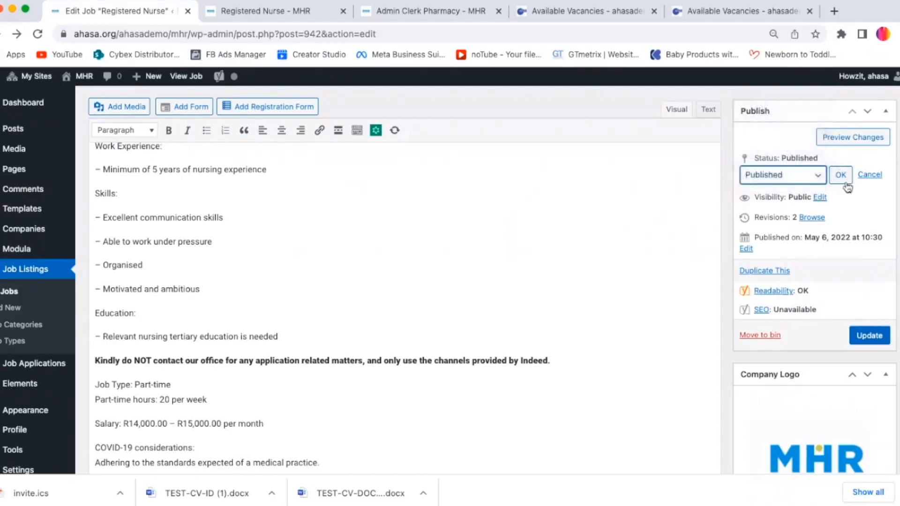
{"action": "left_click", "coordinate": [821, 199]}
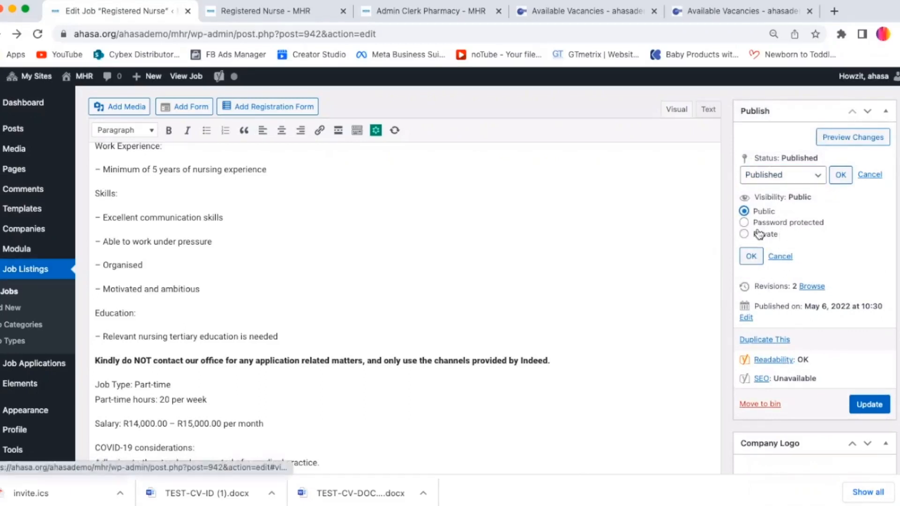
{"action": "left_click", "coordinate": [780, 256]}
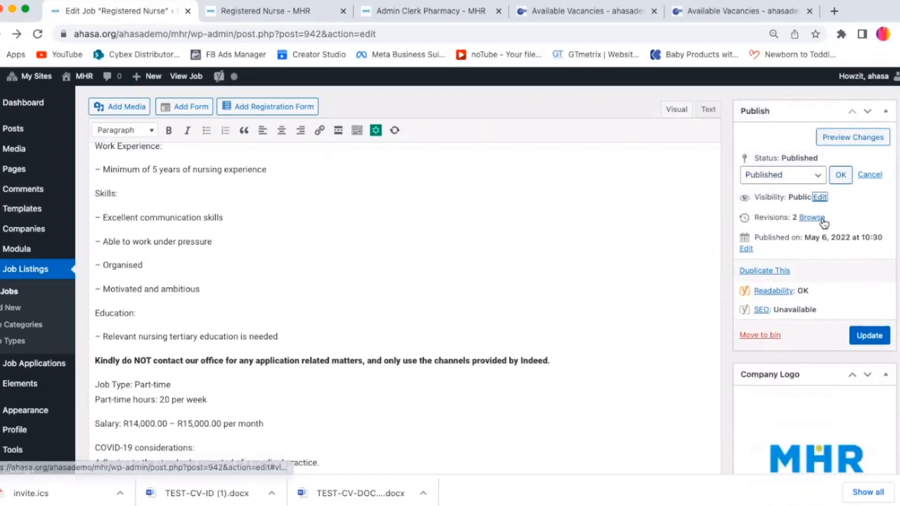
Step: Try rescheduling the job's publish date to 7 May 2022 at 08:00
{"action": "left_click", "coordinate": [750, 250]}
{"action": "double_click", "coordinate": [815, 249]}
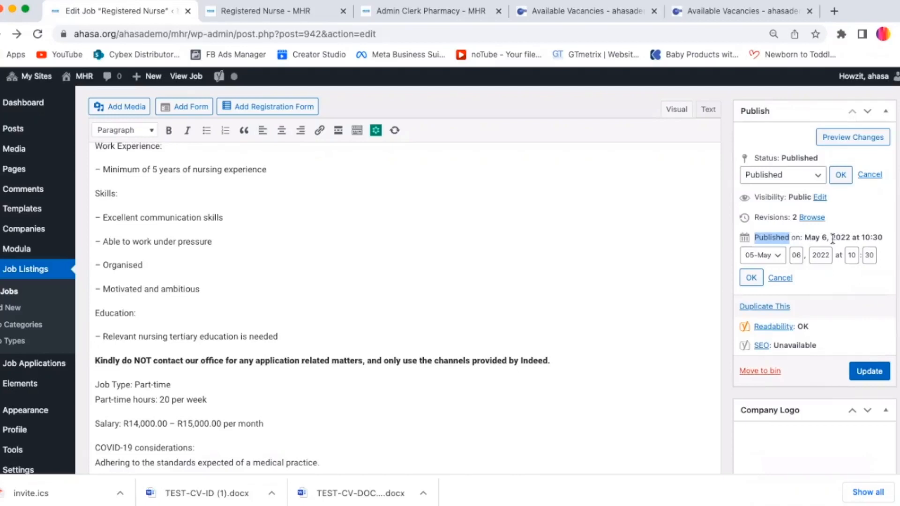
{"action": "left_click", "coordinate": [767, 256]}
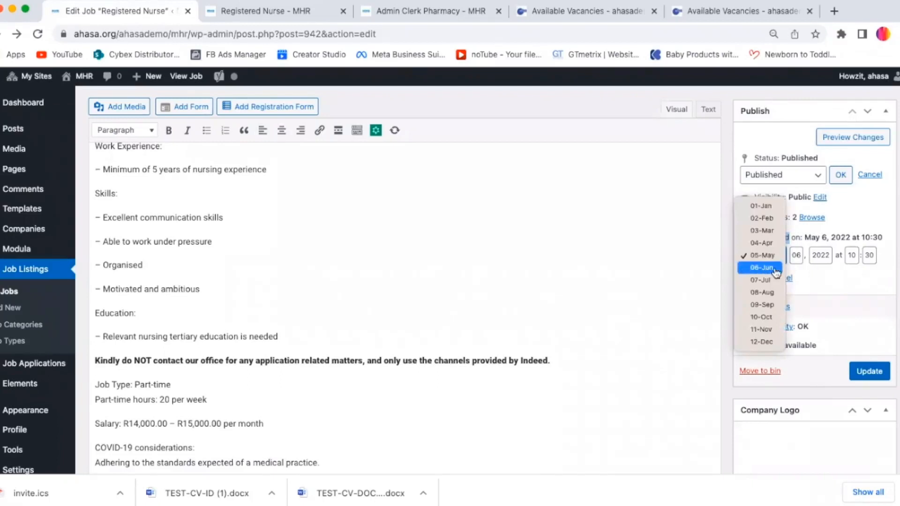
{"action": "left_click", "coordinate": [764, 255]}
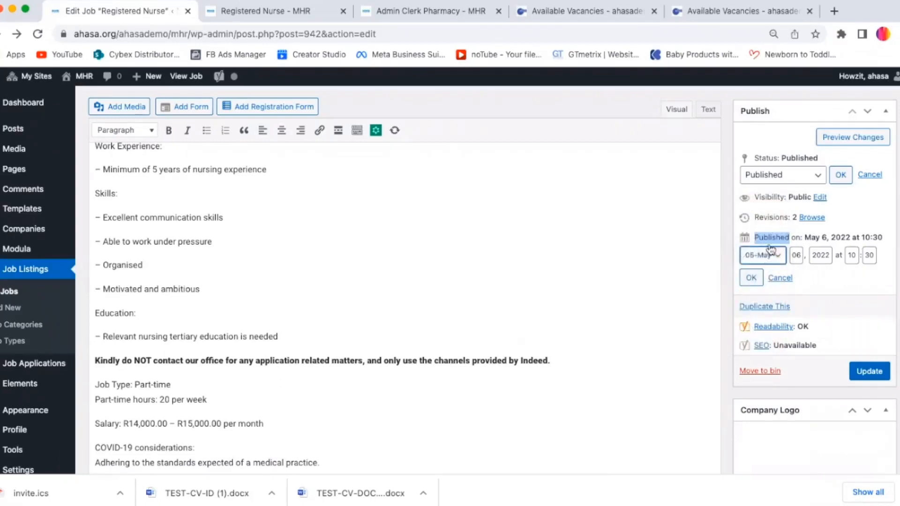
{"action": "left_click", "coordinate": [771, 249]}
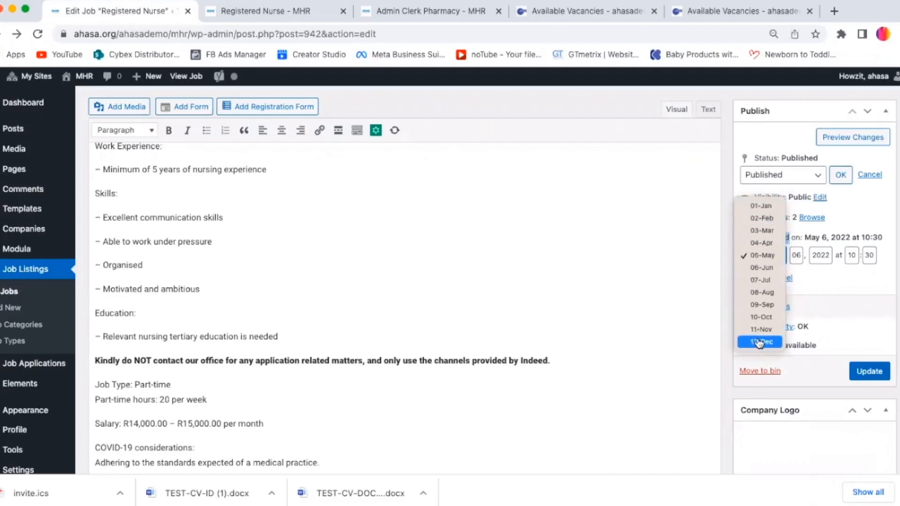
{"action": "left_click", "coordinate": [796, 255]}
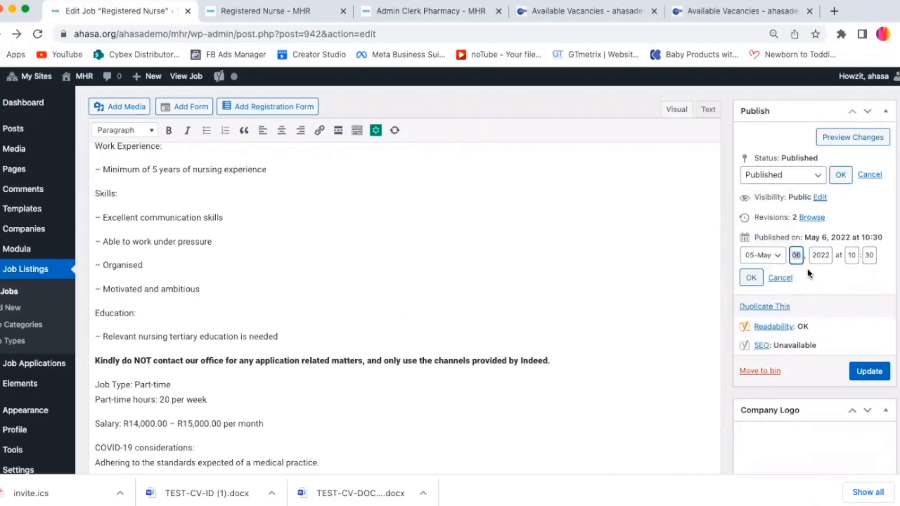
{"action": "double_click", "coordinate": [797, 257]}
{"action": "type", "text": "07"}
{"action": "left_click", "coordinate": [824, 260]}
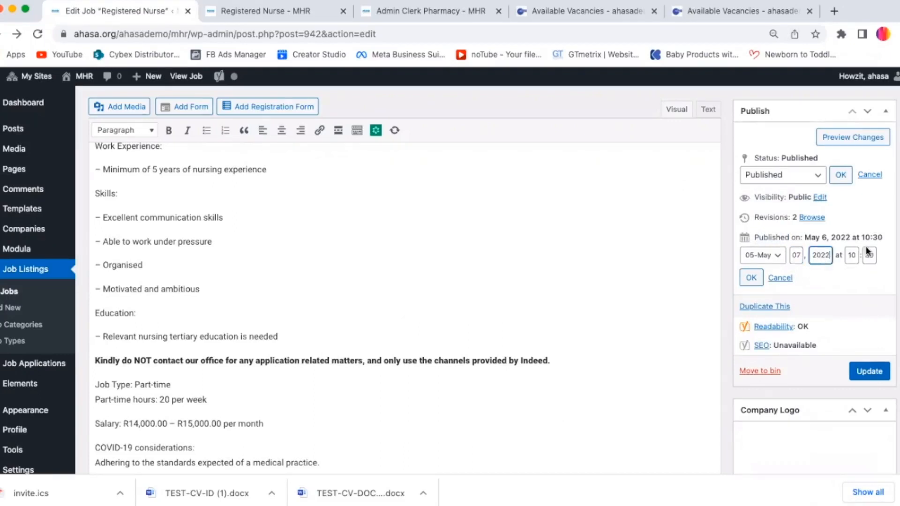
{"action": "left_click", "coordinate": [851, 256]}
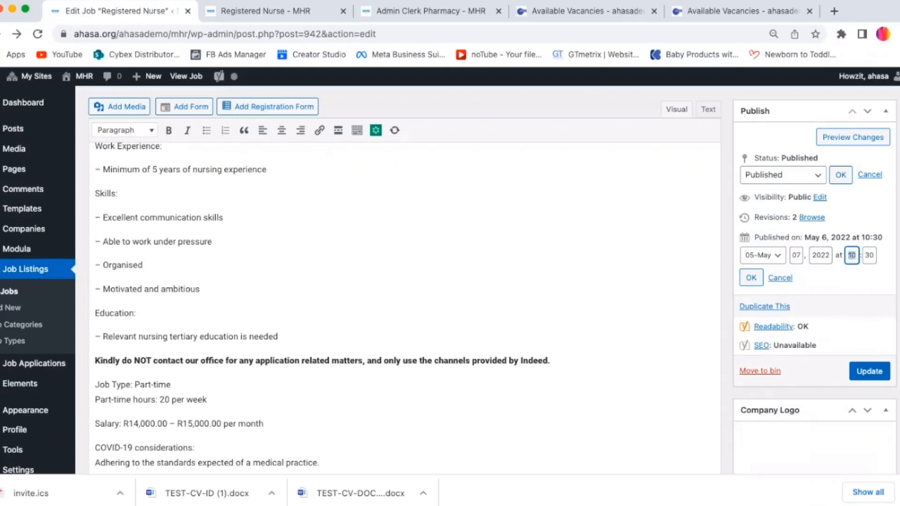
{"action": "left_click", "coordinate": [865, 255]}
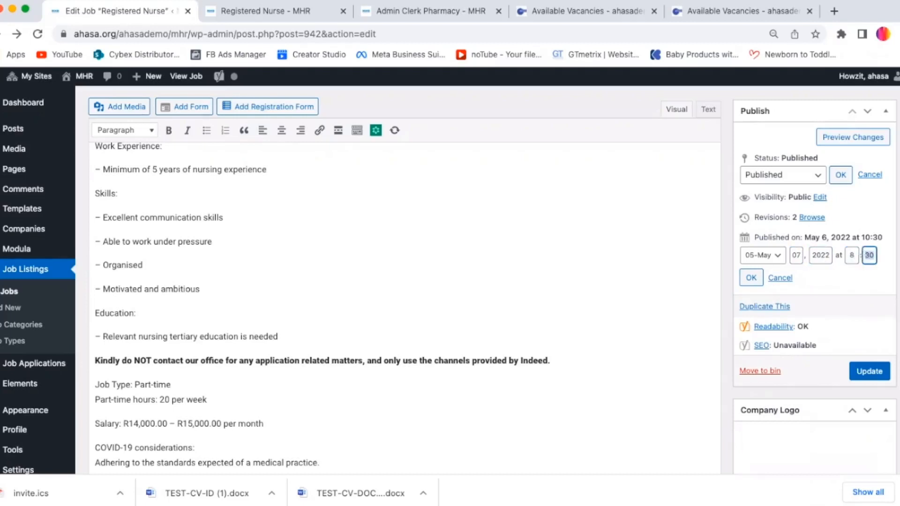
{"action": "type", "text": "8"}
{"action": "left_click", "coordinate": [856, 283]}
{"action": "left_click", "coordinate": [752, 280]}
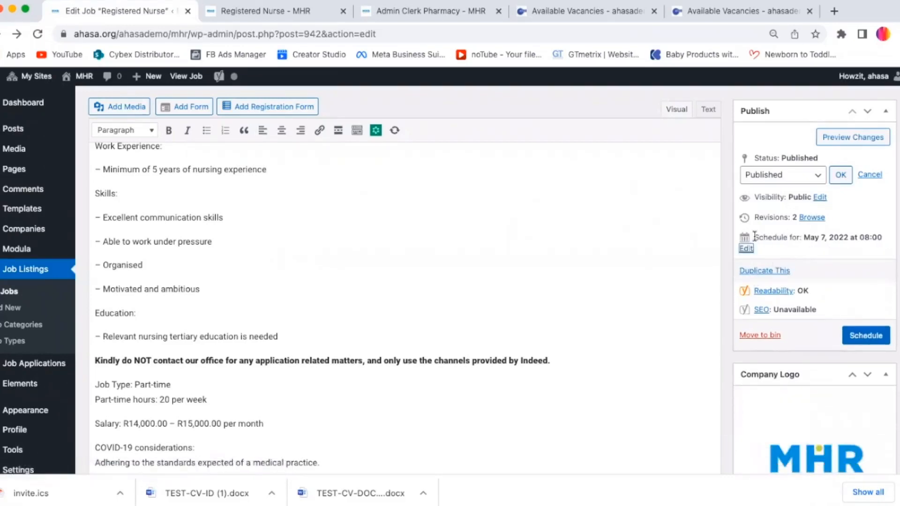
Step: Set the listing expiry date to 1 Jul 2022 using the date picker
{"action": "left_click_drag", "start_coordinate": [754, 238], "coordinate": [882, 238]}
{"action": "scroll", "coordinate": [878, 239], "scroll_direction": "down", "scroll_amount": 14}
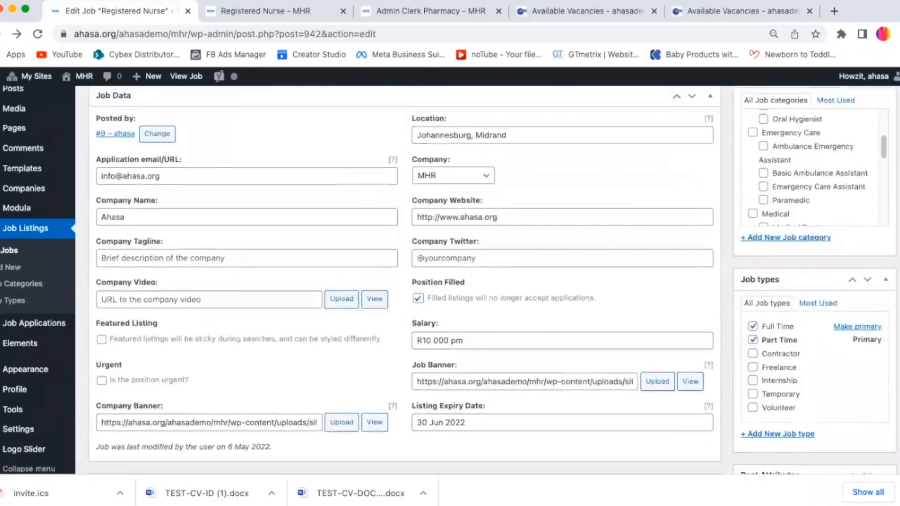
{"action": "scroll", "coordinate": [450, 282], "scroll_direction": "up", "scroll_amount": 1}
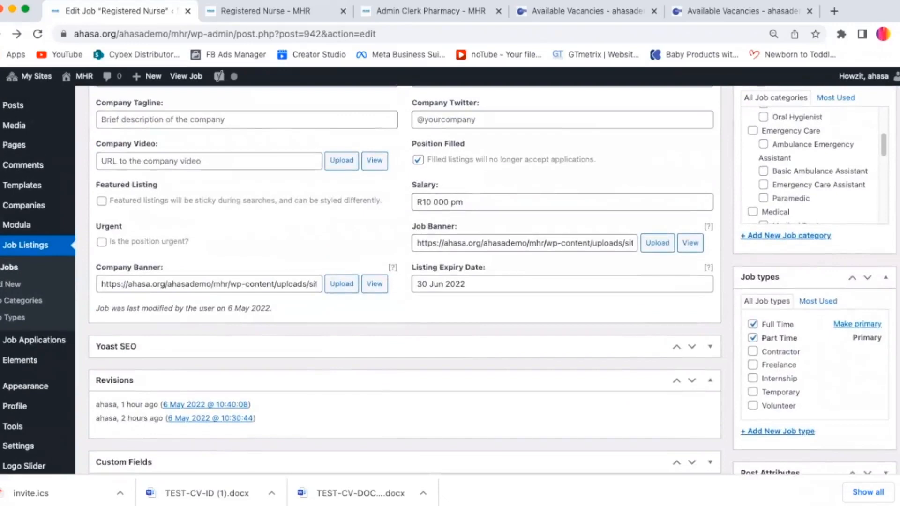
{"action": "left_click", "coordinate": [475, 288]}
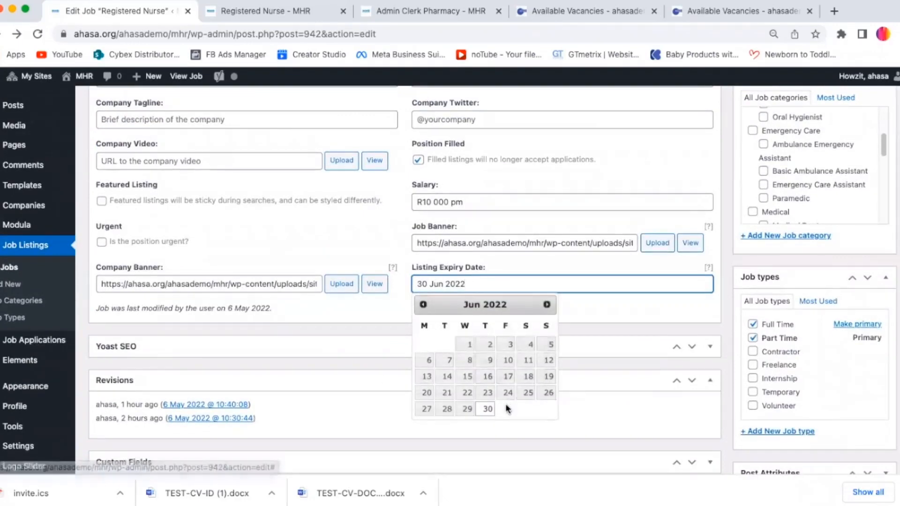
{"action": "left_click_drag", "start_coordinate": [898, 370], "coordinate": [898, 380]}
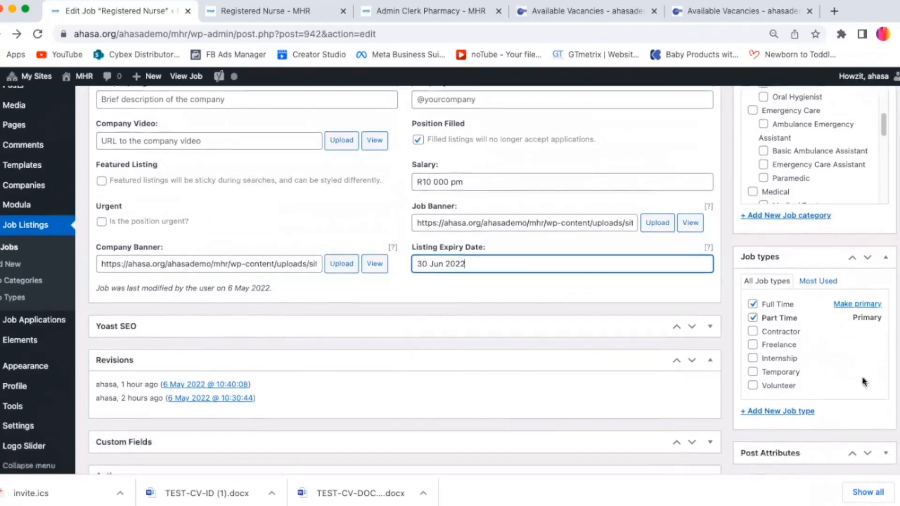
{"action": "left_click", "coordinate": [458, 249]}
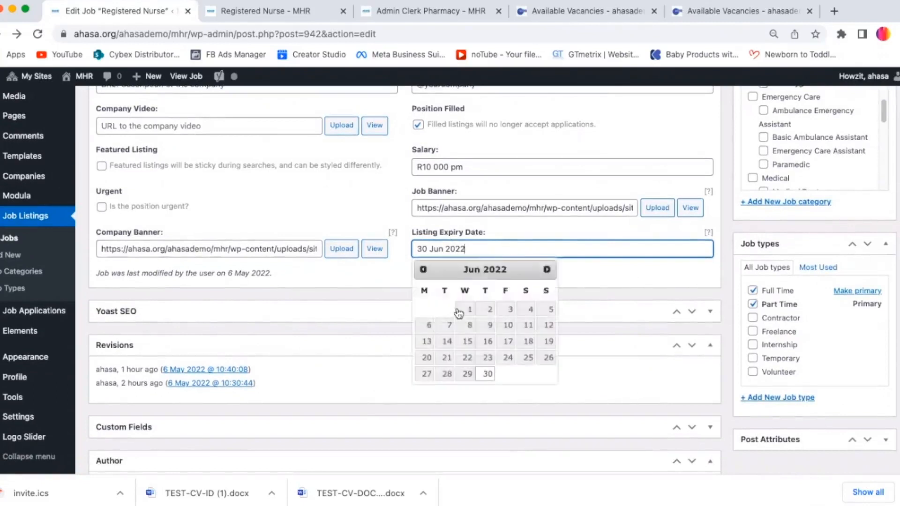
{"action": "left_click", "coordinate": [546, 271]}
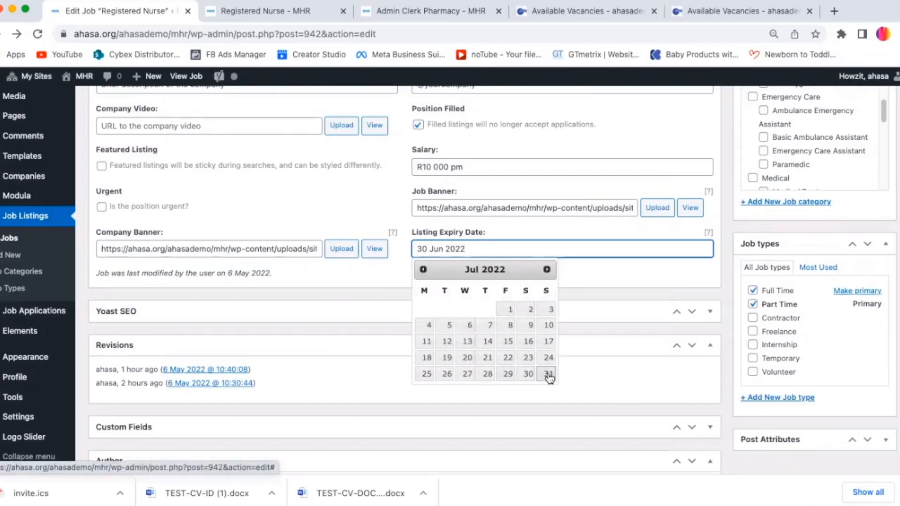
{"action": "left_click", "coordinate": [548, 374]}
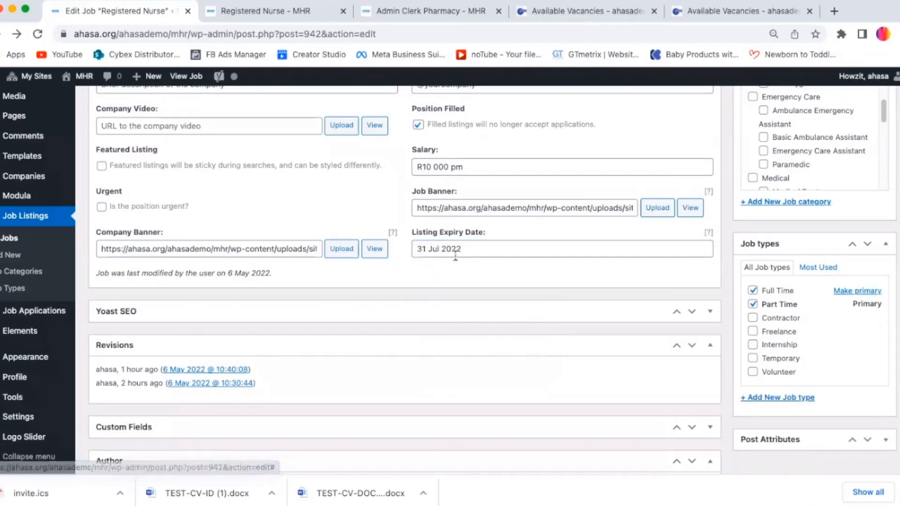
{"action": "left_click", "coordinate": [510, 310]}
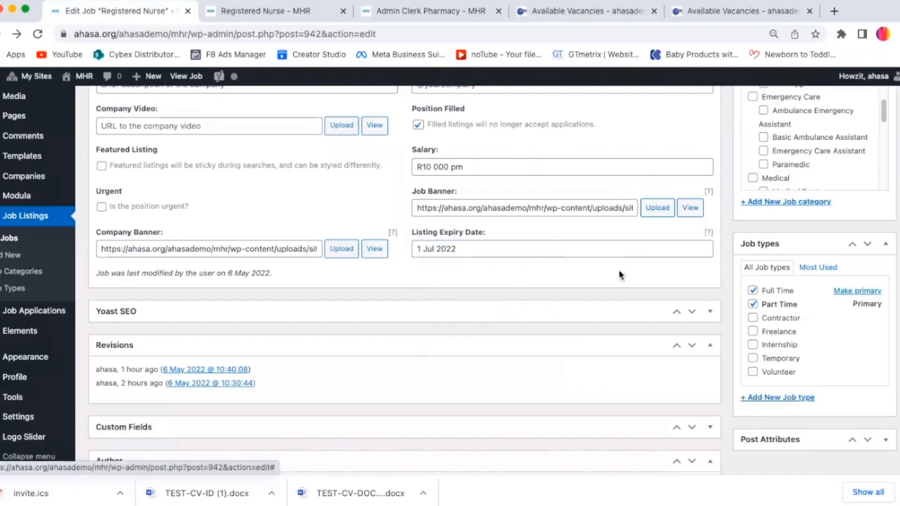
{"action": "left_click", "coordinate": [509, 309]}
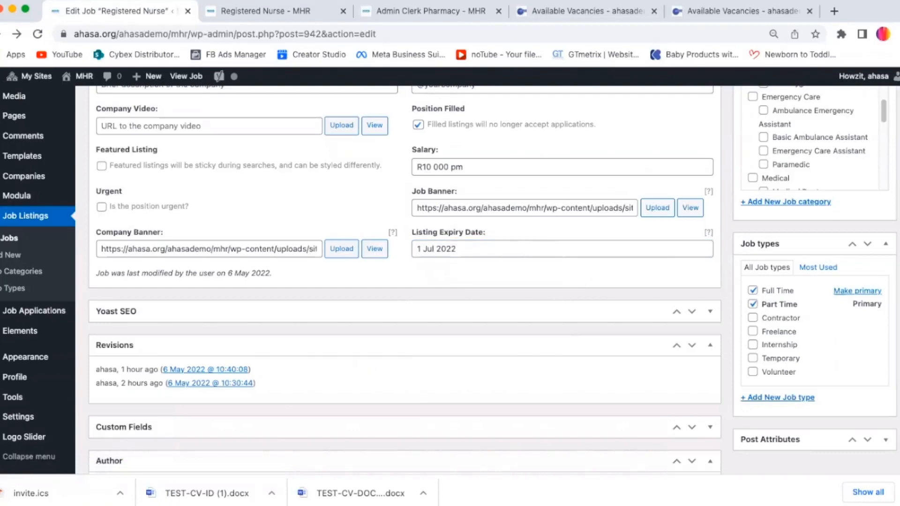
Step: Reopen the publish date settings and cancel the rescheduled date
{"action": "scroll", "coordinate": [874, 246], "scroll_direction": "down", "scroll_amount": 2}
{"action": "scroll", "coordinate": [875, 246], "scroll_direction": "up", "scroll_amount": 10}
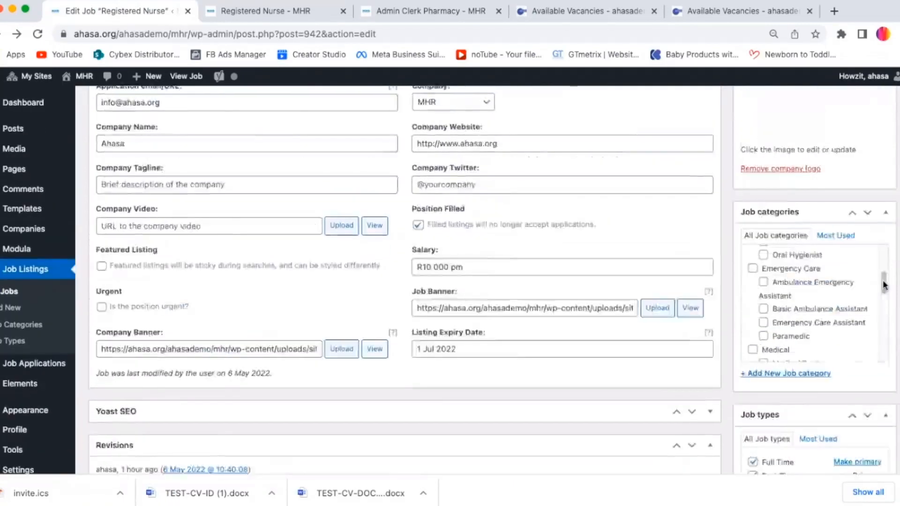
{"action": "scroll", "coordinate": [875, 246], "scroll_direction": "up", "scroll_amount": 3}
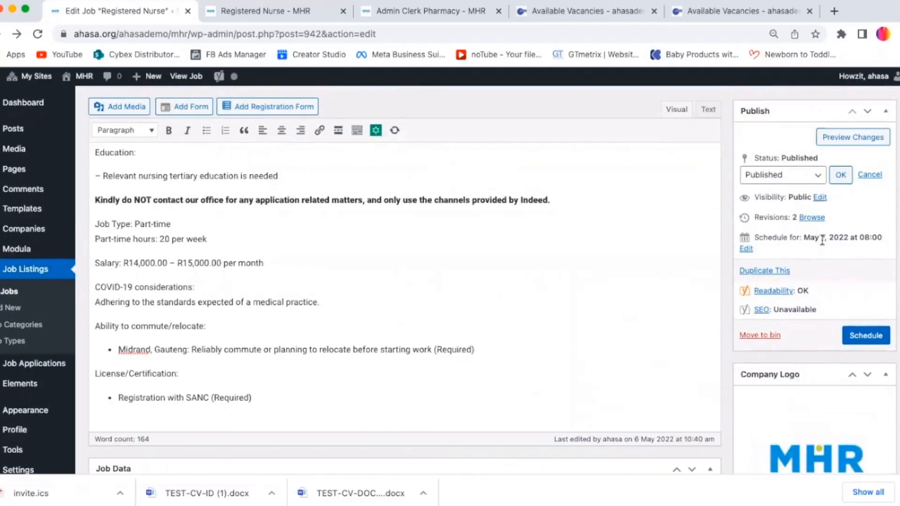
{"action": "left_click", "coordinate": [745, 251]}
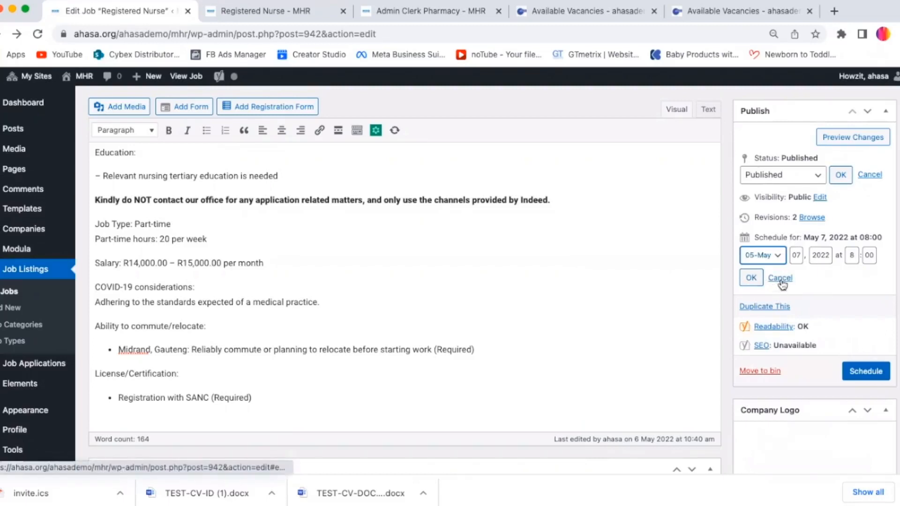
{"action": "left_click", "coordinate": [780, 280]}
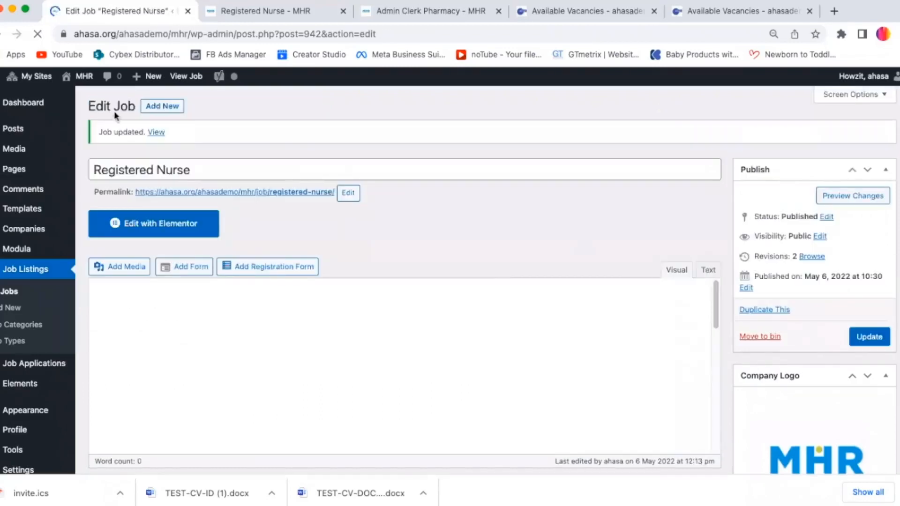
Step: View the updated Registered Nurse job listing on the public site and scroll through its details
{"action": "left_click", "coordinate": [156, 133]}
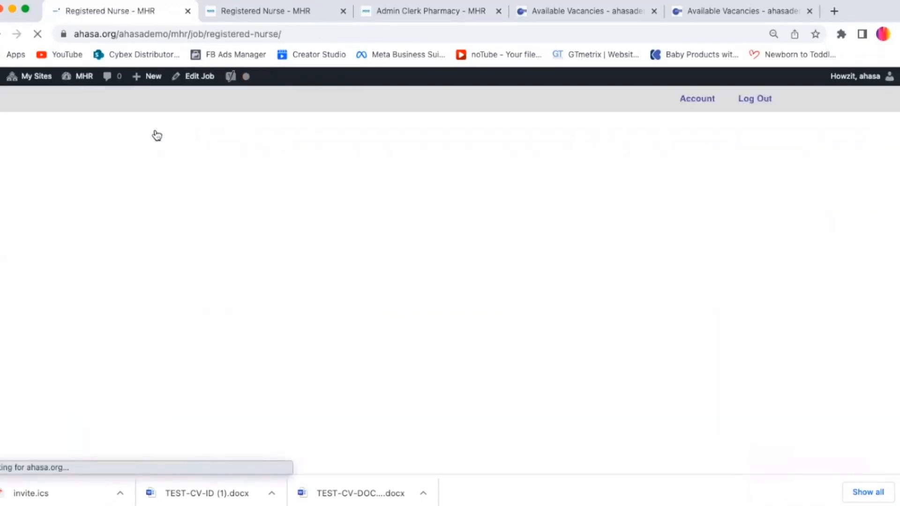
{"action": "scroll", "coordinate": [450, 282], "scroll_direction": "down", "scroll_amount": 8}
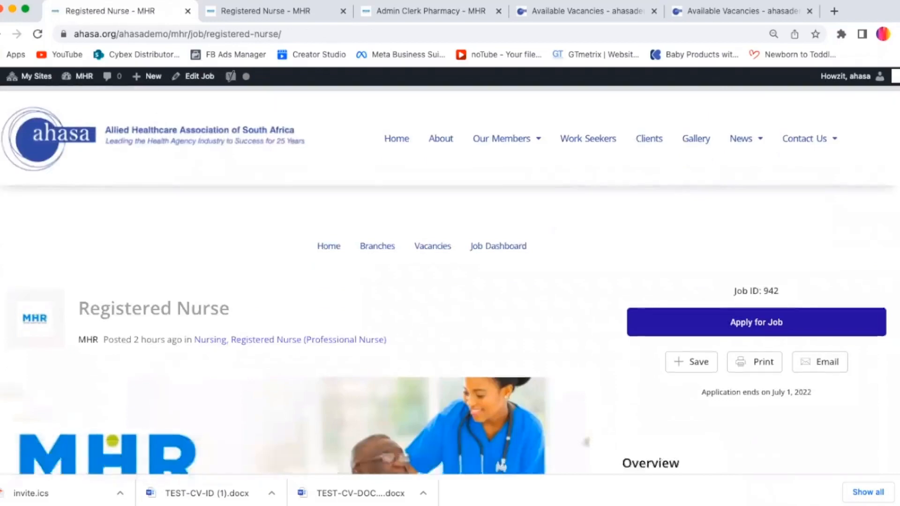
{"action": "scroll", "coordinate": [450, 282], "scroll_direction": "up", "scroll_amount": 4}
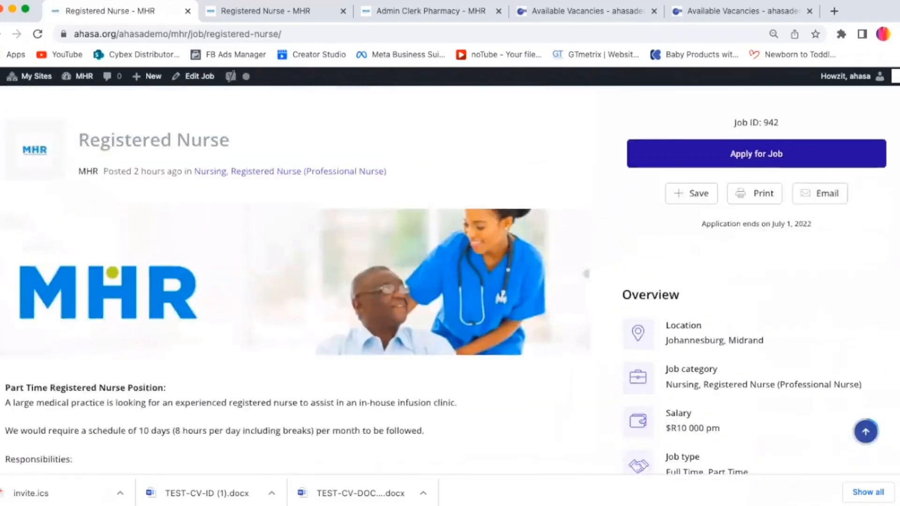
{"action": "scroll", "coordinate": [450, 281], "scroll_direction": "down", "scroll_amount": 7}
{"action": "scroll", "coordinate": [450, 282], "scroll_direction": "down", "scroll_amount": 8}
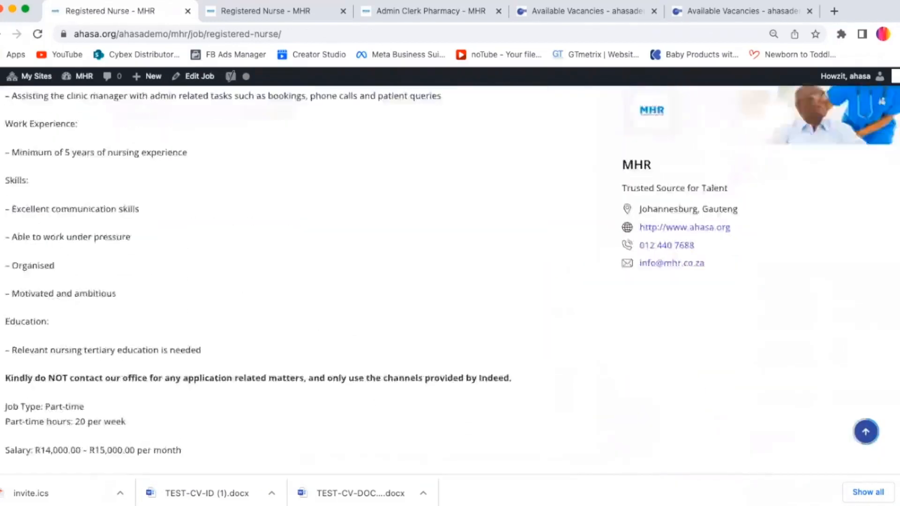
{"action": "scroll", "coordinate": [887, 244], "scroll_direction": "up", "scroll_amount": 10}
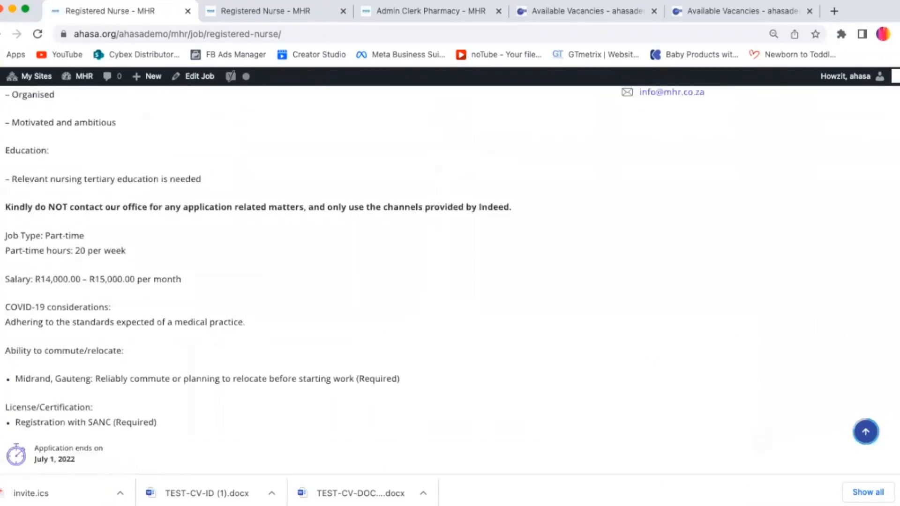
{"action": "scroll", "coordinate": [888, 244], "scroll_direction": "down", "scroll_amount": 2}
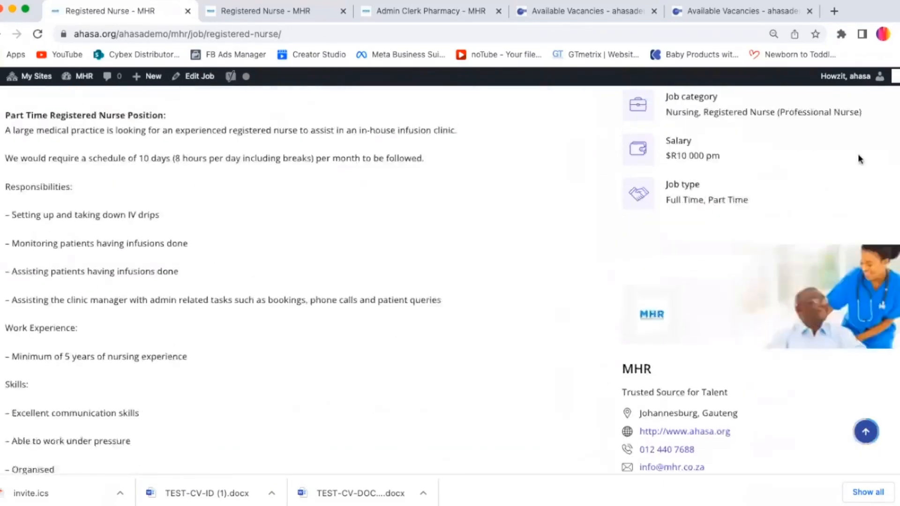
{"action": "scroll", "coordinate": [887, 244], "scroll_direction": "up", "scroll_amount": 4}
{"action": "scroll", "coordinate": [885, 243], "scroll_direction": "down", "scroll_amount": 4}
{"action": "scroll", "coordinate": [884, 241], "scroll_direction": "up", "scroll_amount": 1}
{"action": "scroll", "coordinate": [882, 240], "scroll_direction": "down", "scroll_amount": 1}
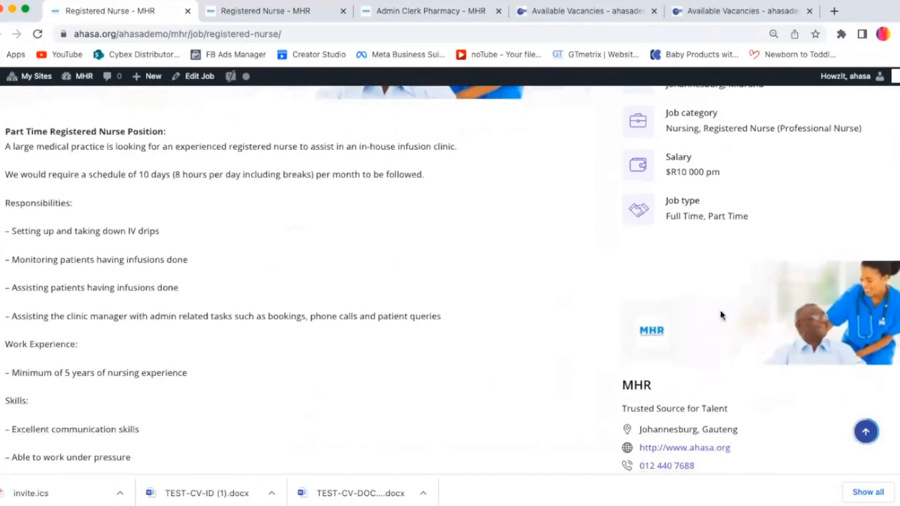
{"action": "scroll", "coordinate": [739, 226], "scroll_direction": "down", "scroll_amount": 5}
{"action": "scroll", "coordinate": [739, 226], "scroll_direction": "up", "scroll_amount": 2}
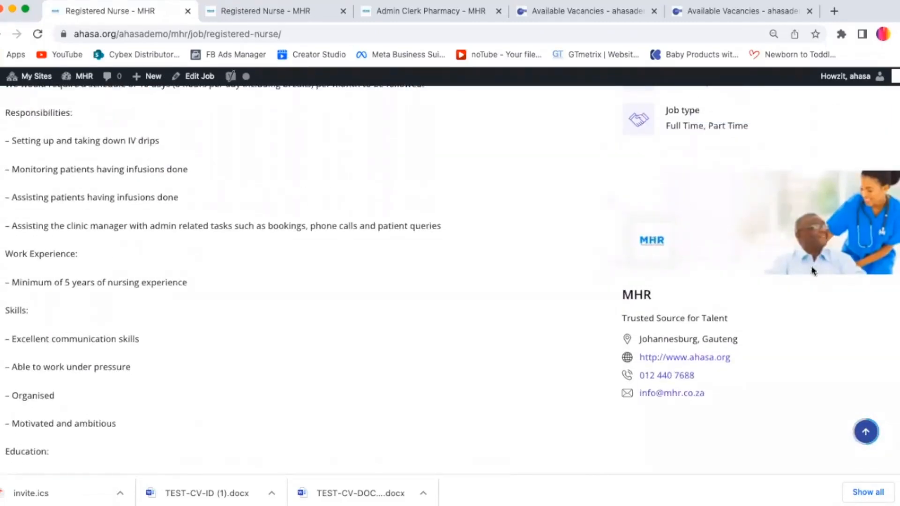
{"action": "scroll", "coordinate": [885, 193], "scroll_direction": "down", "scroll_amount": 3}
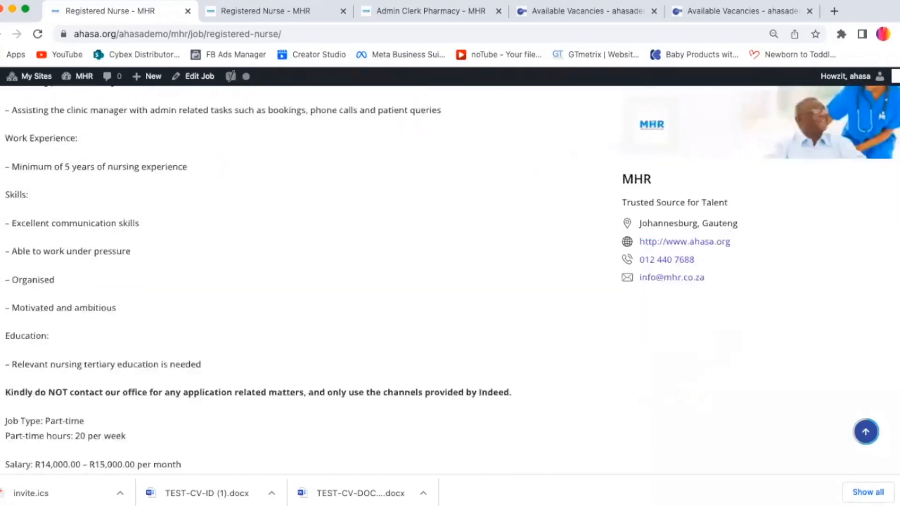
{"action": "scroll", "coordinate": [886, 192], "scroll_direction": "up", "scroll_amount": 10}
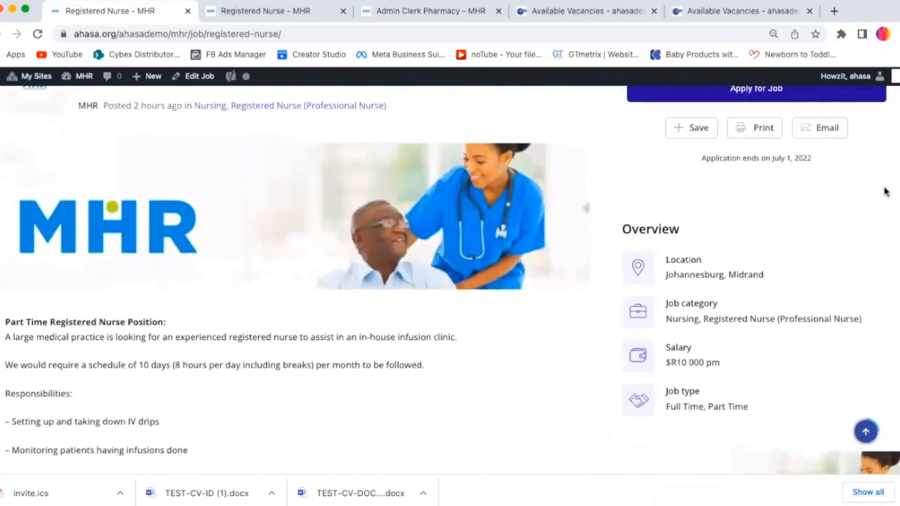
{"action": "scroll", "coordinate": [886, 193], "scroll_direction": "down", "scroll_amount": 15}
{"action": "scroll", "coordinate": [867, 207], "scroll_direction": "up", "scroll_amount": 20}
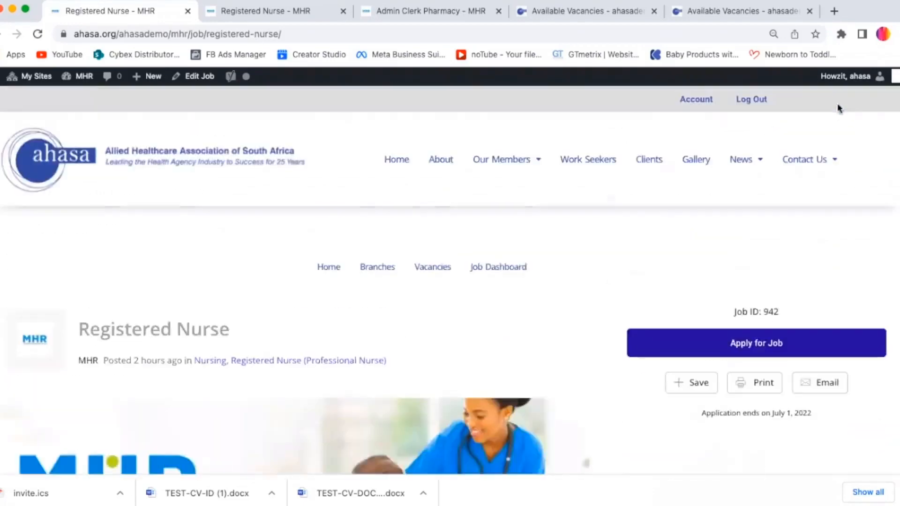
{"action": "scroll", "coordinate": [867, 207], "scroll_direction": "down", "scroll_amount": 5}
Step: Open the list of all job listings in the admin
{"action": "key", "text": "super+Tab"}
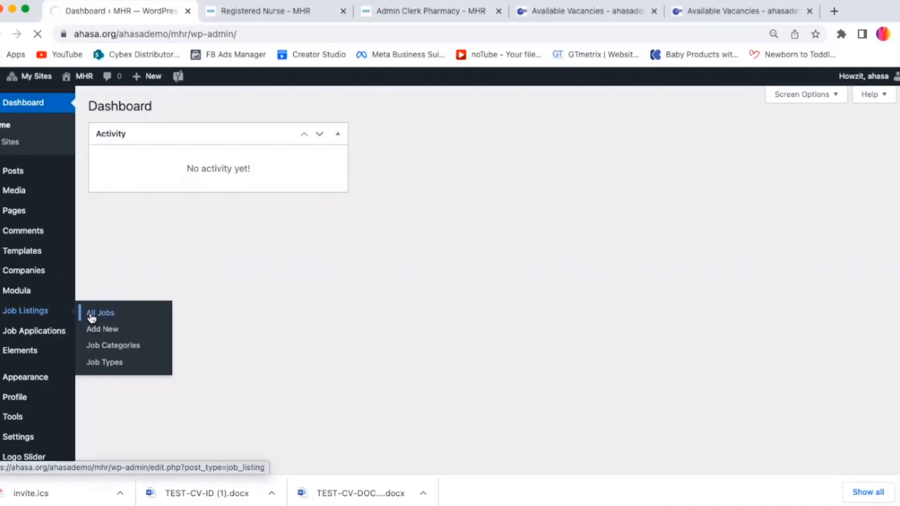
{"action": "left_click", "coordinate": [92, 315]}
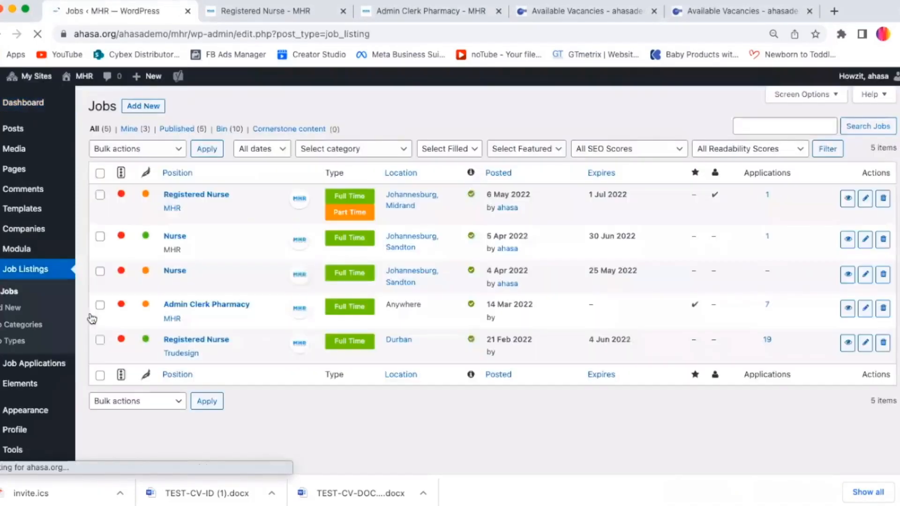
{"action": "left_click", "coordinate": [100, 174]}
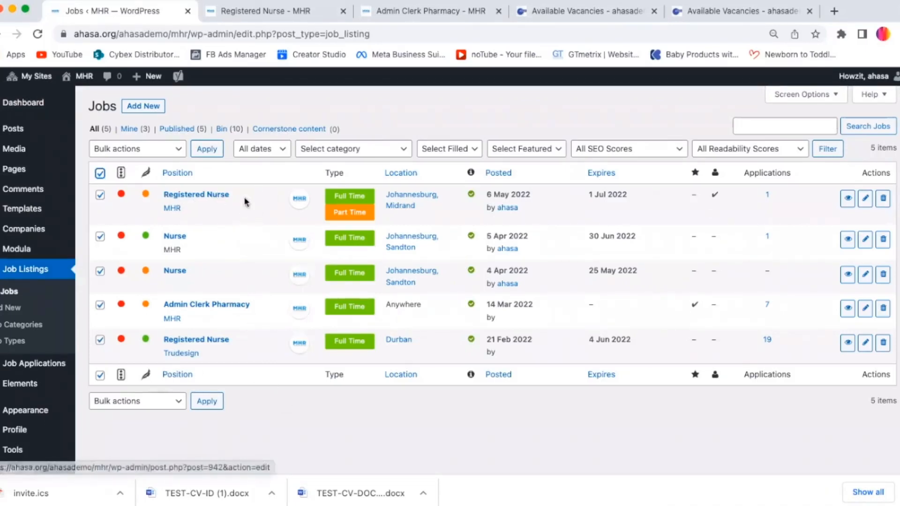
{"action": "left_click", "coordinate": [257, 14]}
{"action": "scroll", "coordinate": [895, 183], "scroll_direction": "up", "scroll_amount": 3}
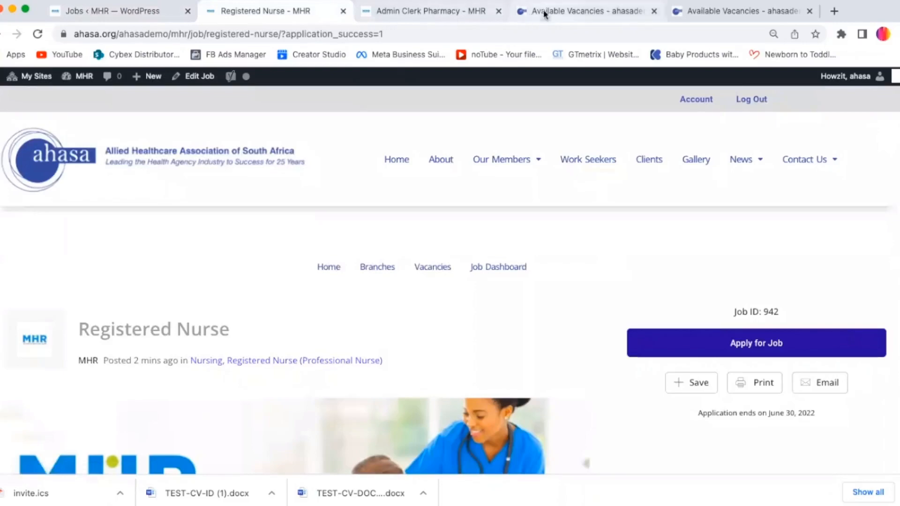
Step: Browse the Available Vacancies page on the main AHASA site, scrolling through the listed jobs
{"action": "left_click", "coordinate": [572, 15]}
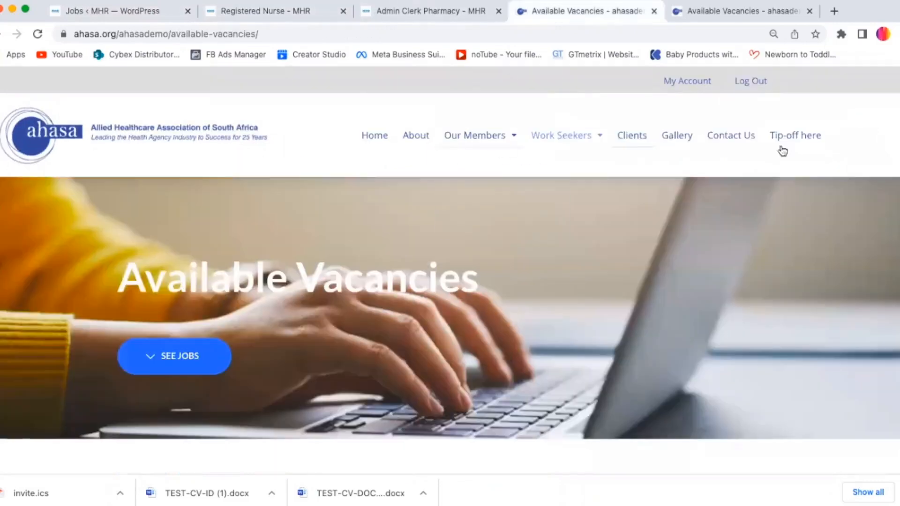
{"action": "scroll", "coordinate": [450, 267], "scroll_direction": "down", "scroll_amount": 10}
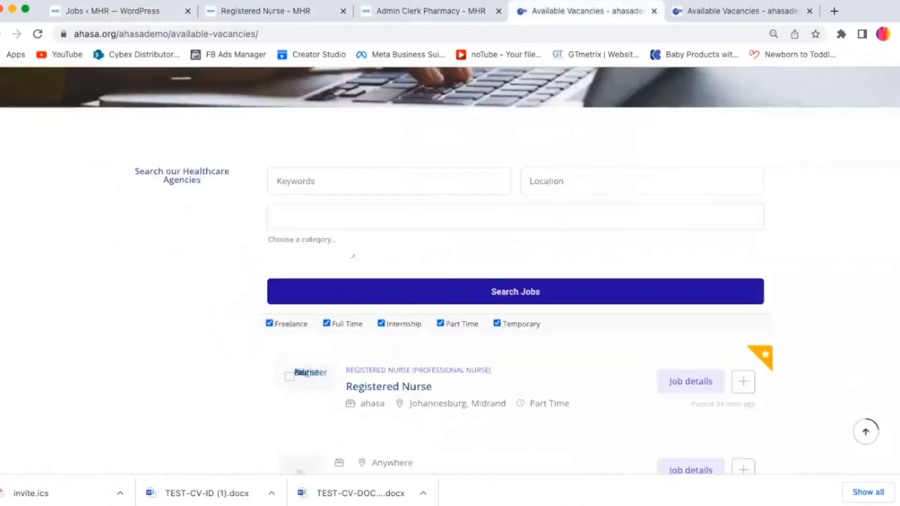
{"action": "scroll", "coordinate": [895, 241], "scroll_direction": "down", "scroll_amount": 3}
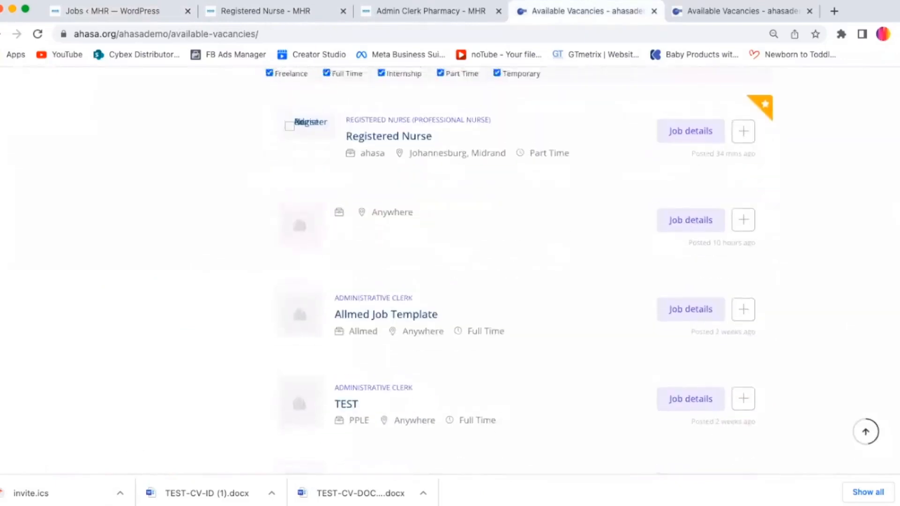
{"action": "scroll", "coordinate": [894, 241], "scroll_direction": "down", "scroll_amount": 5}
{"action": "scroll", "coordinate": [894, 241], "scroll_direction": "up", "scroll_amount": 6}
{"action": "scroll", "coordinate": [894, 241], "scroll_direction": "up", "scroll_amount": 5}
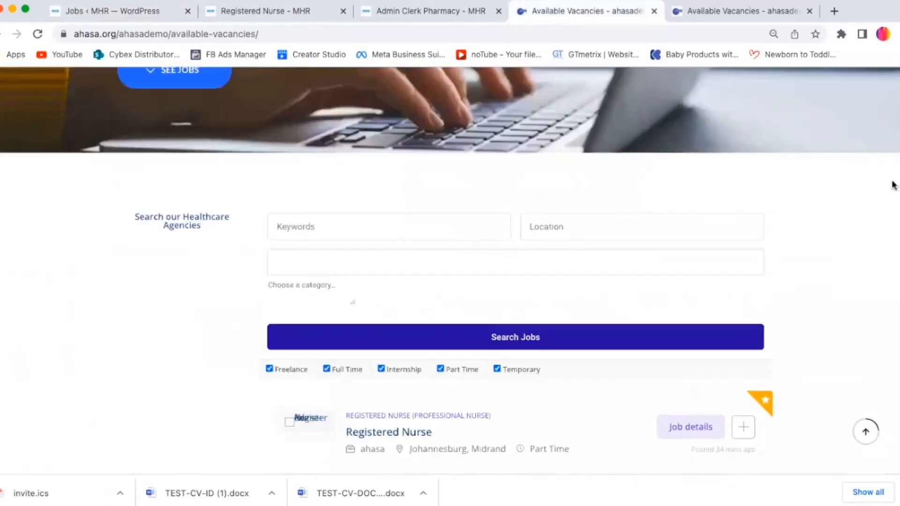
{"action": "scroll", "coordinate": [894, 241], "scroll_direction": "down", "scroll_amount": 7}
{"action": "scroll", "coordinate": [894, 241], "scroll_direction": "down", "scroll_amount": 9}
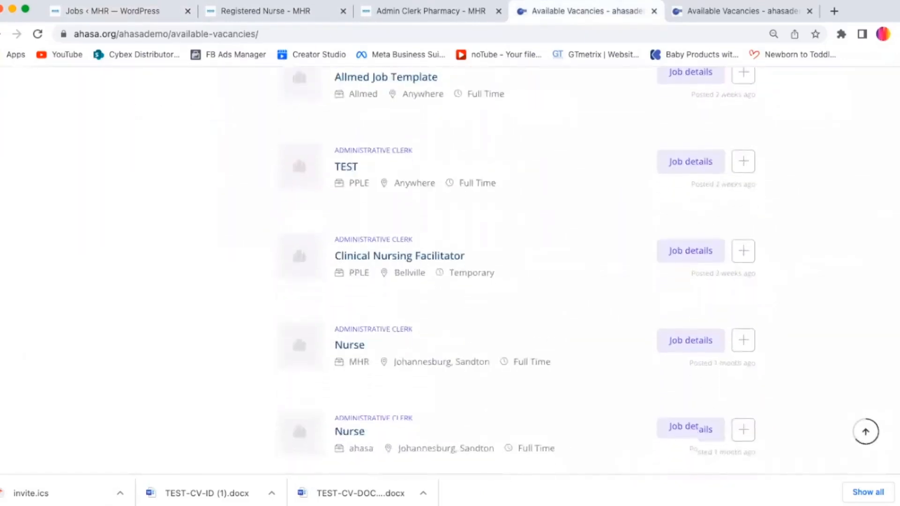
{"action": "scroll", "coordinate": [894, 225], "scroll_direction": "up", "scroll_amount": 15}
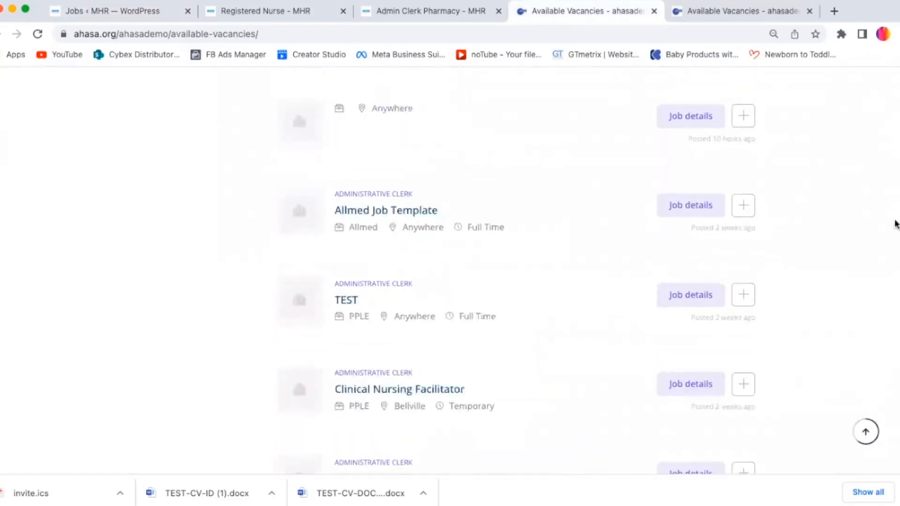
{"action": "scroll", "coordinate": [886, 183], "scroll_direction": "down", "scroll_amount": 5}
{"action": "scroll", "coordinate": [881, 168], "scroll_direction": "up", "scroll_amount": 10}
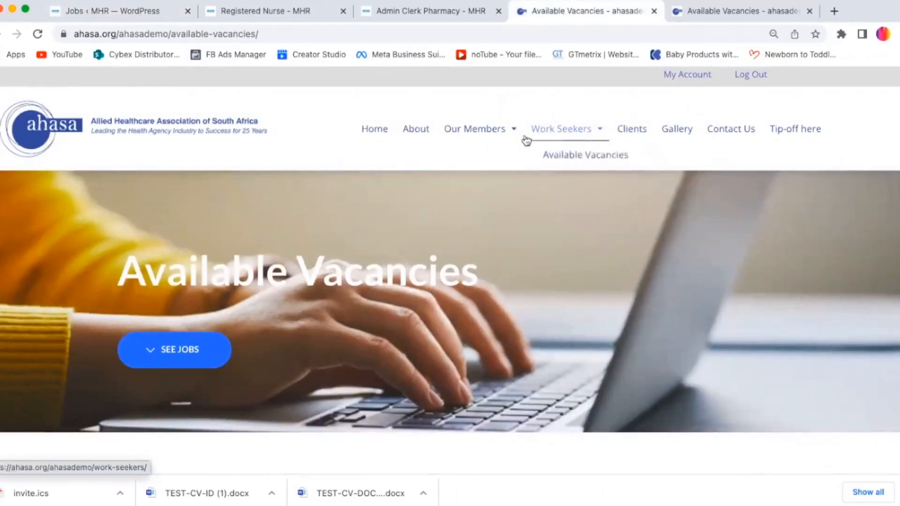
Step: Reopen Available Vacancies from the Work Seekers menu and glance through the other open tabs
{"action": "mouse_move", "coordinate": [570, 138]}
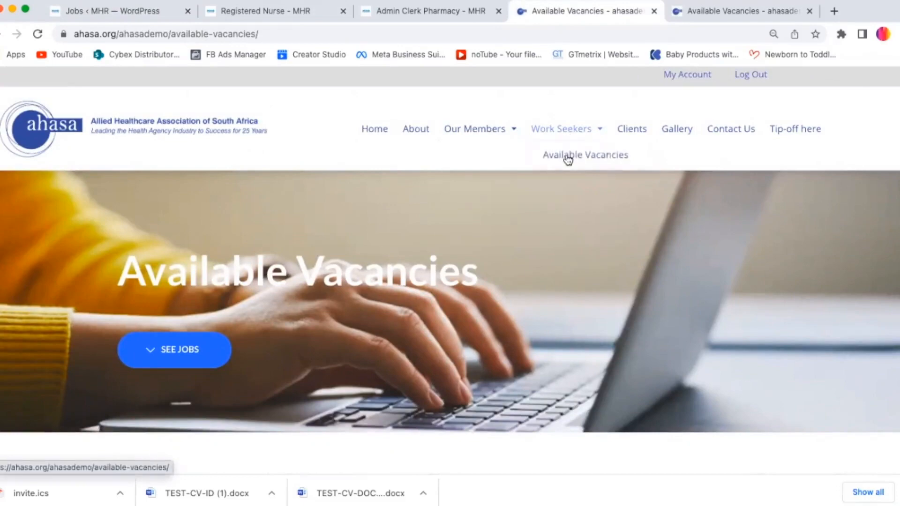
{"action": "left_click", "coordinate": [568, 158]}
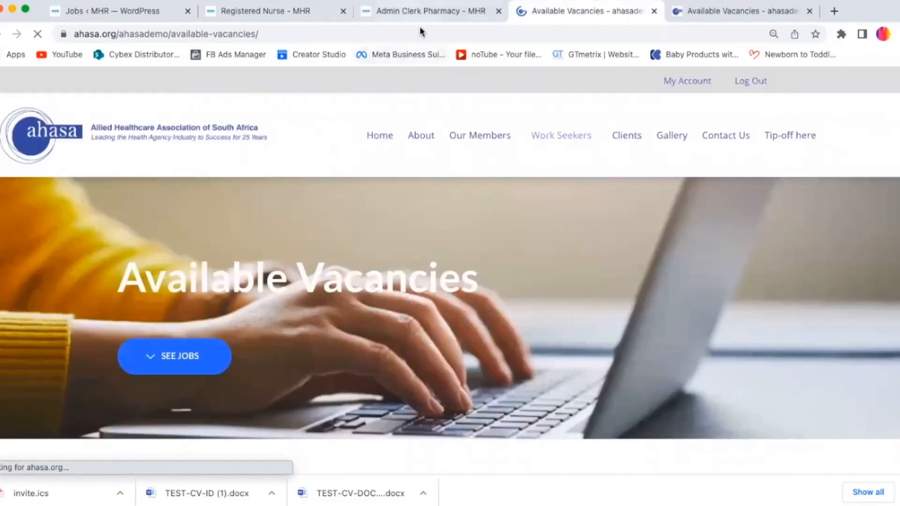
{"action": "left_click", "coordinate": [399, 13]}
{"action": "left_click", "coordinate": [279, 13]}
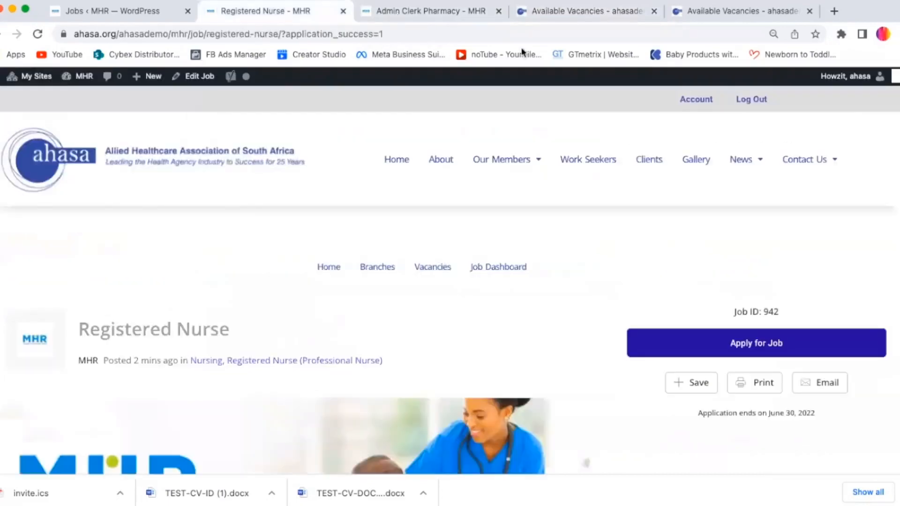
{"action": "left_click", "coordinate": [568, 12]}
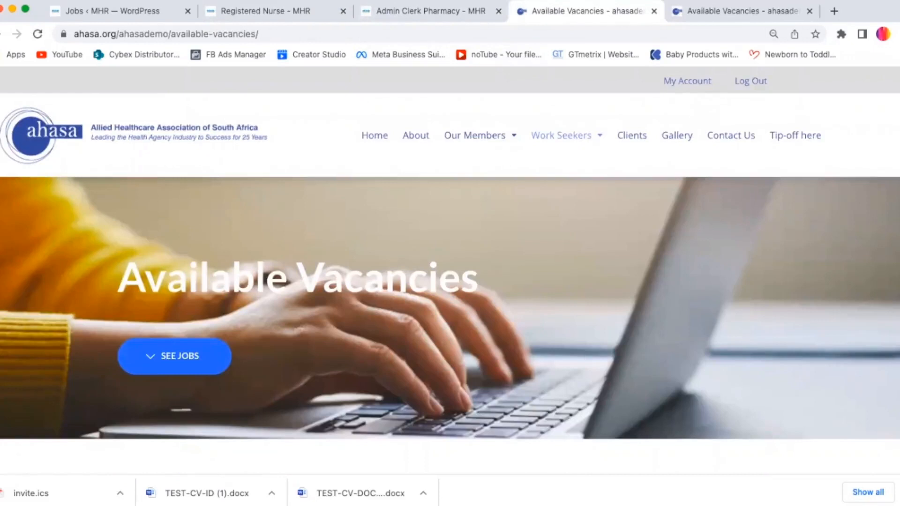
{"action": "left_click", "coordinate": [584, 504]}
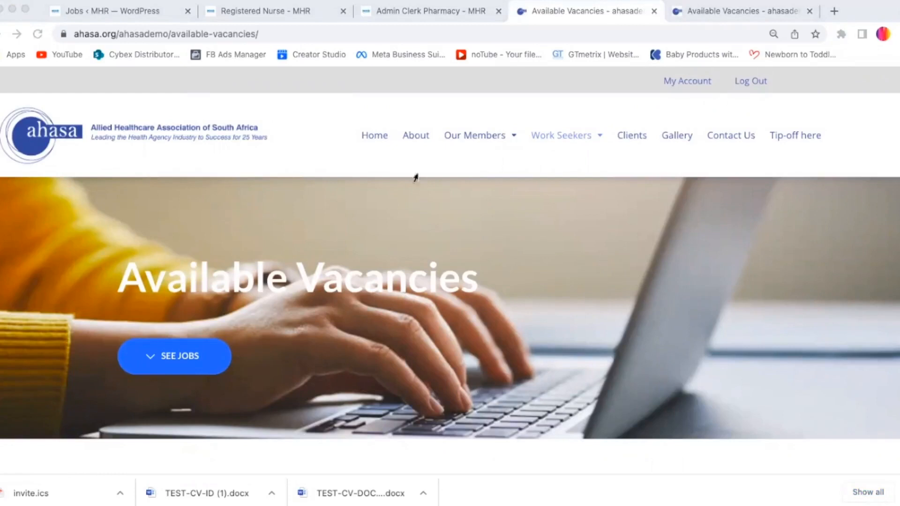
{"action": "left_click", "coordinate": [330, 167]}
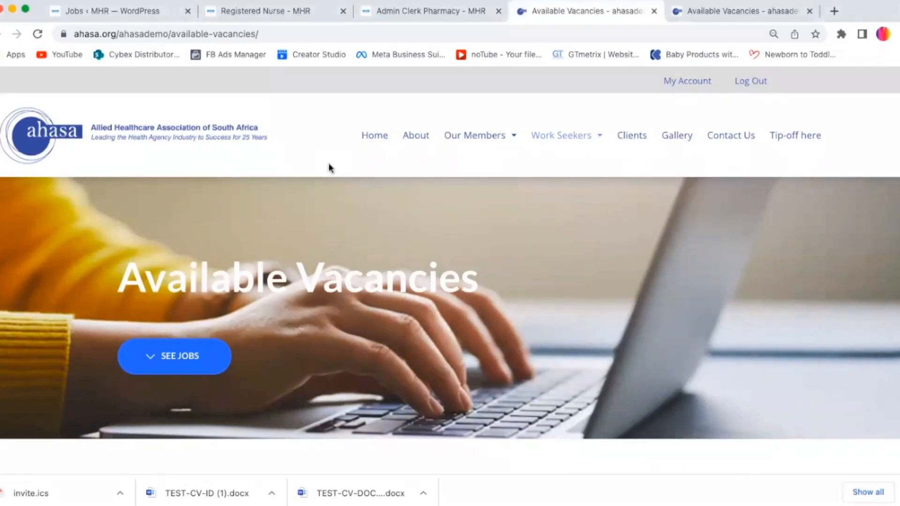
Step: From the Registered Nurse listing, open the MHR Vacancies page and expand its job category list
{"action": "left_click", "coordinate": [274, 12]}
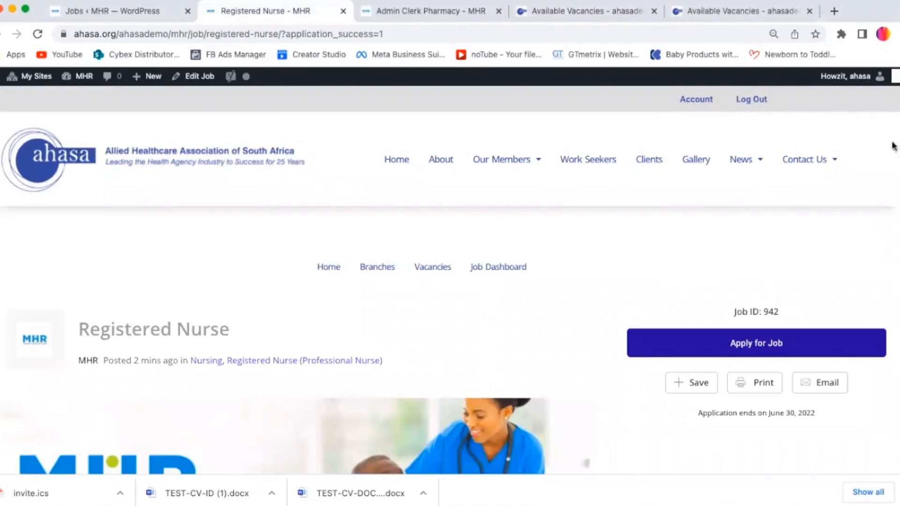
{"action": "left_click", "coordinate": [440, 286]}
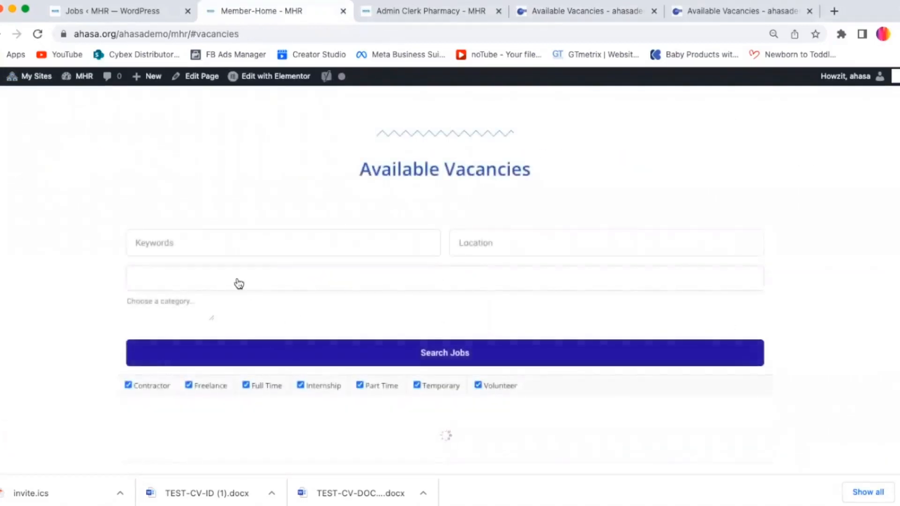
{"action": "left_click", "coordinate": [239, 283]}
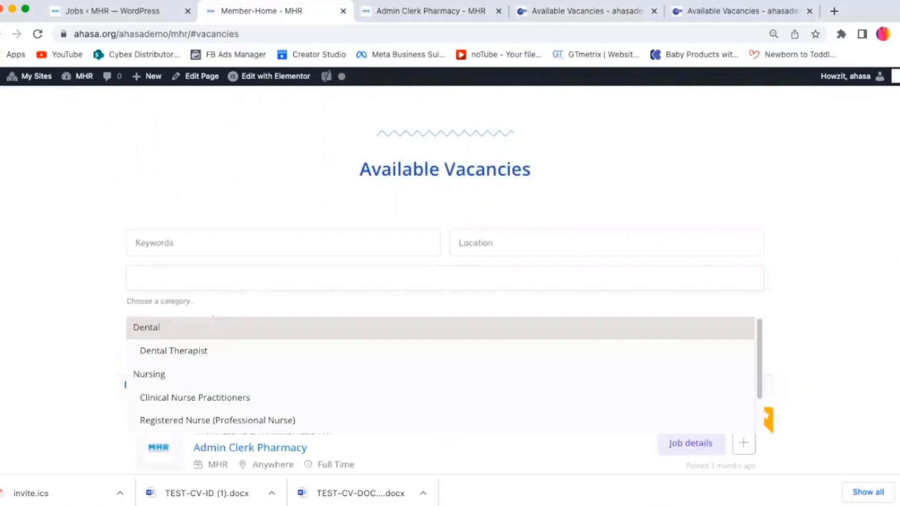
{"action": "scroll", "coordinate": [778, 270], "scroll_direction": "down", "scroll_amount": 5}
{"action": "scroll", "coordinate": [778, 269], "scroll_direction": "up", "scroll_amount": 3}
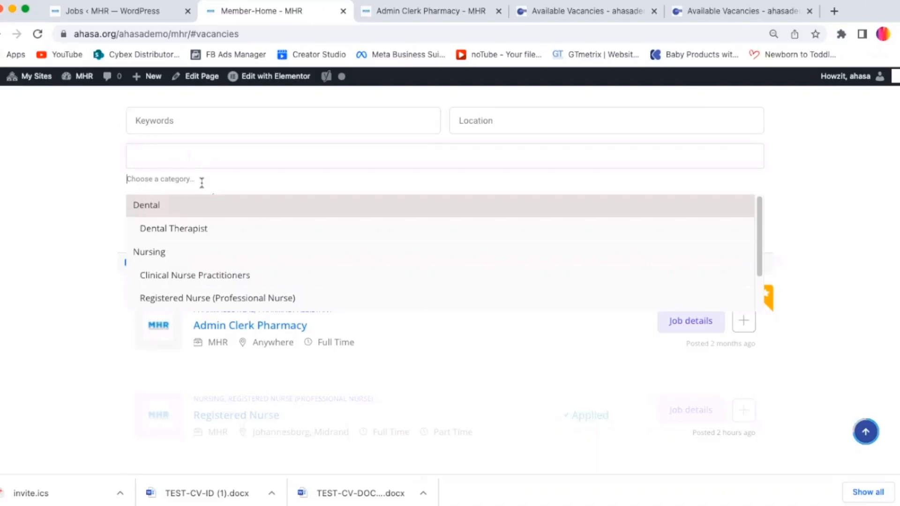
Step: Browse the job category list on the MHR Vacancies page, scrolling through its categories before closing it
{"action": "left_click", "coordinate": [201, 181]}
{"action": "left_click", "coordinate": [206, 178]}
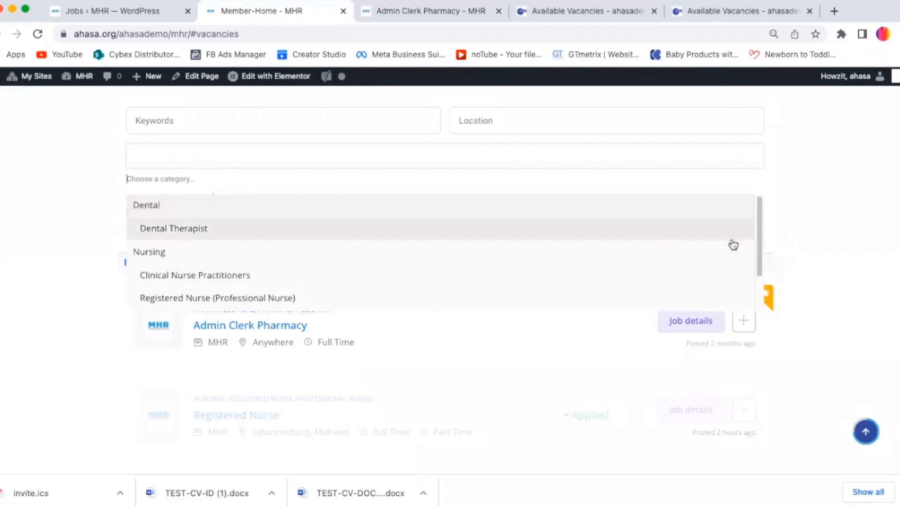
{"action": "left_click_drag", "start_coordinate": [760, 258], "coordinate": [763, 345]}
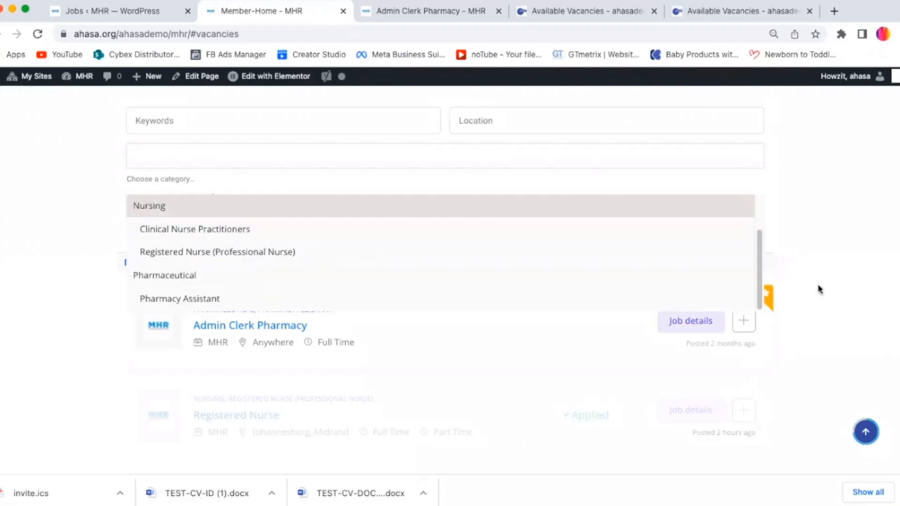
{"action": "scroll", "coordinate": [865, 273], "scroll_direction": "up", "scroll_amount": 2}
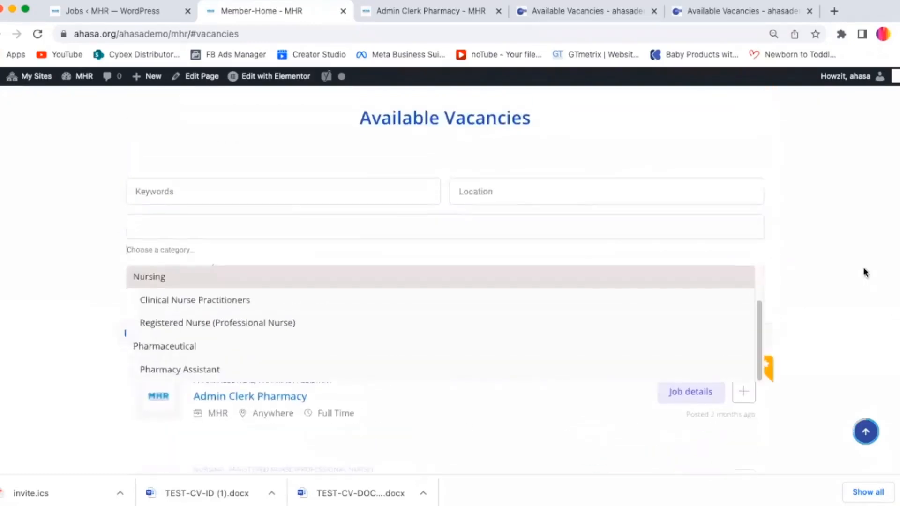
{"action": "left_click", "coordinate": [866, 256]}
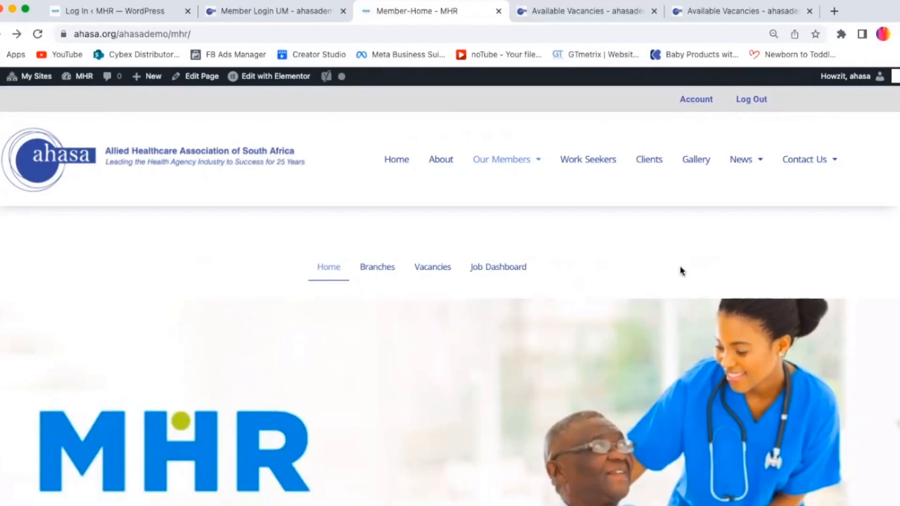
Step: Open the MHR Job Dashboard and scroll down to the table of your job listings
{"action": "scroll", "coordinate": [614, 191], "scroll_direction": "down", "scroll_amount": 3}
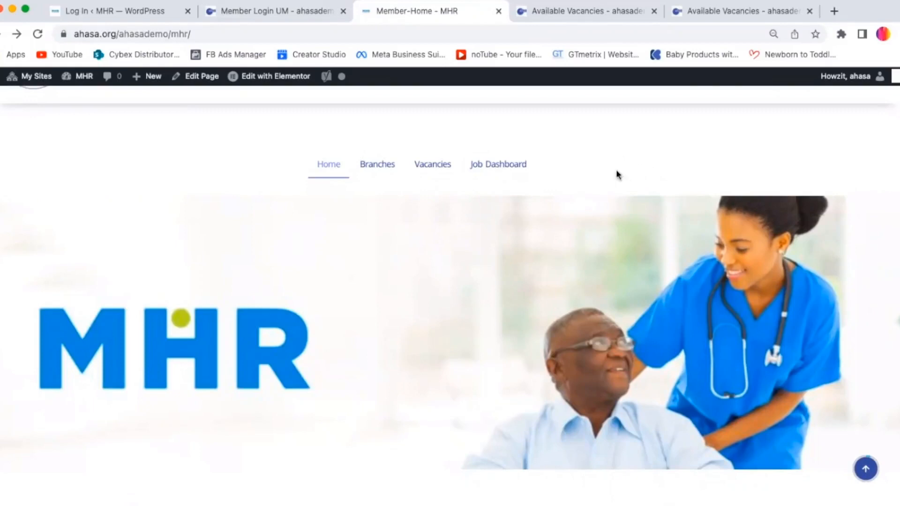
{"action": "left_click", "coordinate": [505, 172]}
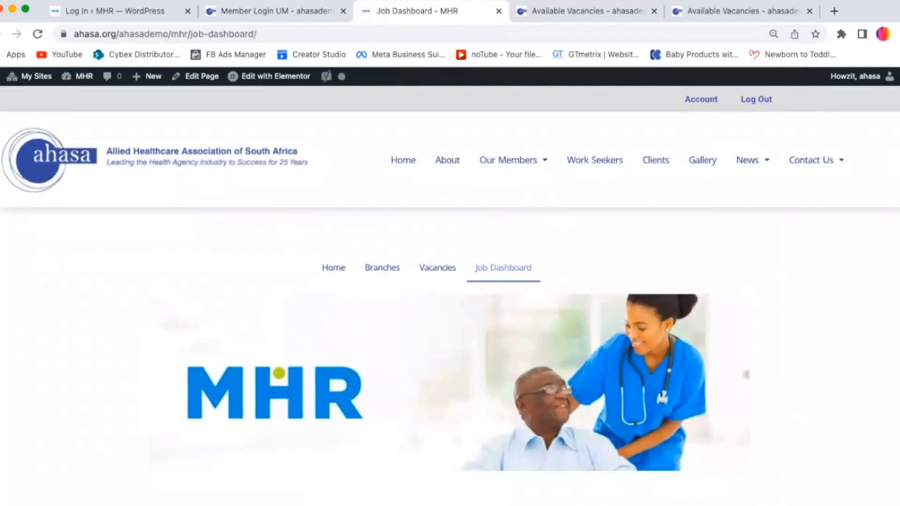
{"action": "scroll", "coordinate": [865, 212], "scroll_direction": "down", "scroll_amount": 5}
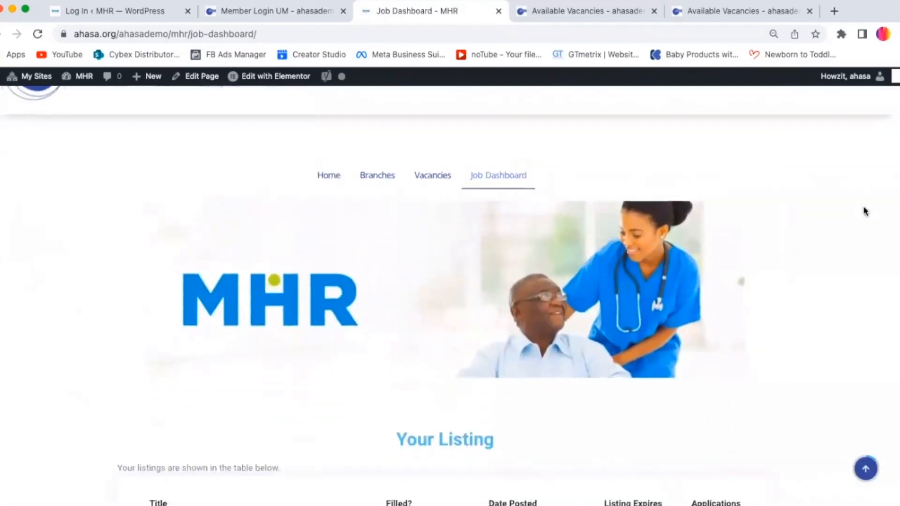
{"action": "scroll", "coordinate": [865, 212], "scroll_direction": "down", "scroll_amount": 3}
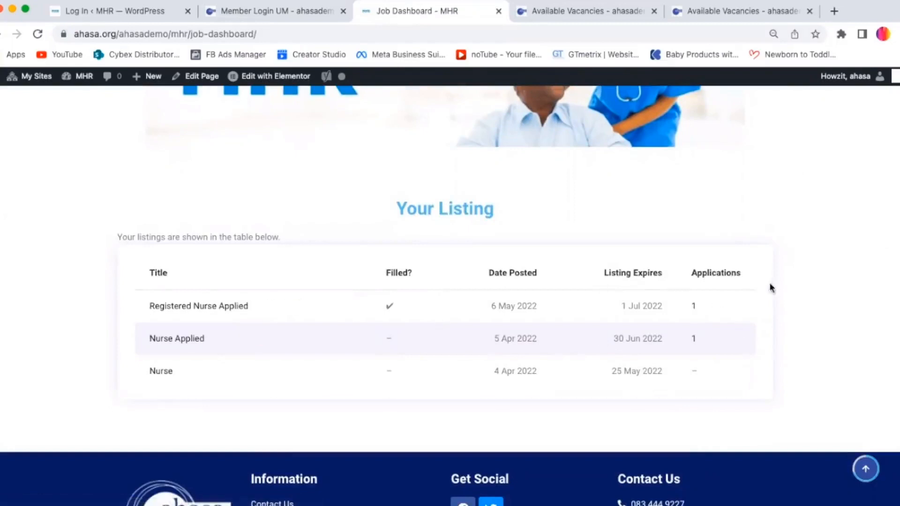
Step: Open the applications for the Registered Nurse listing and expand the applicant's submitted details
{"action": "left_click", "coordinate": [694, 309]}
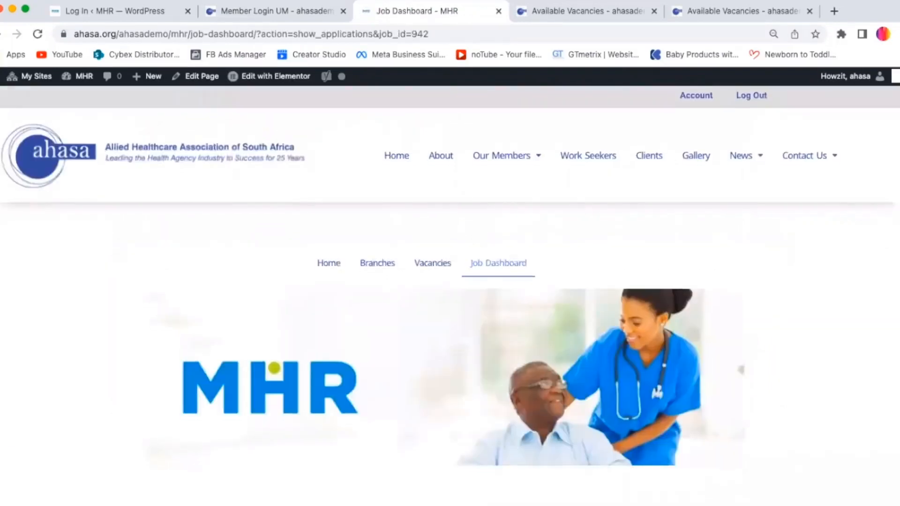
{"action": "scroll", "coordinate": [895, 358], "scroll_direction": "down", "scroll_amount": 10}
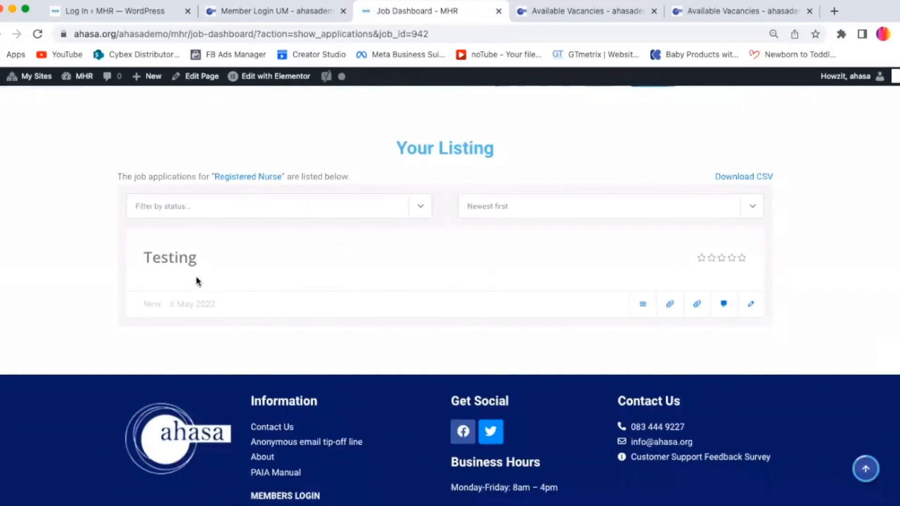
{"action": "left_click", "coordinate": [641, 305]}
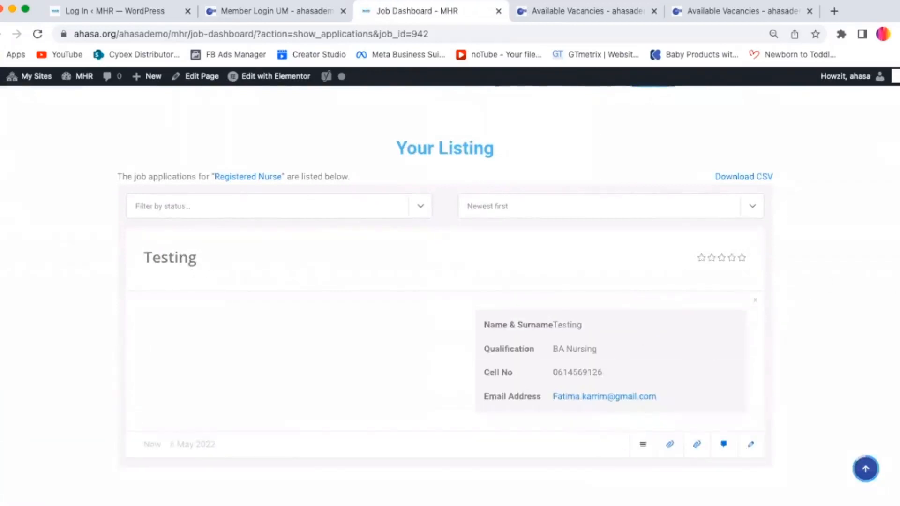
Step: Go to the MHR WordPress admin dashboard from the site's admin bar
{"action": "scroll", "coordinate": [274, 285], "scroll_direction": "up", "scroll_amount": 5}
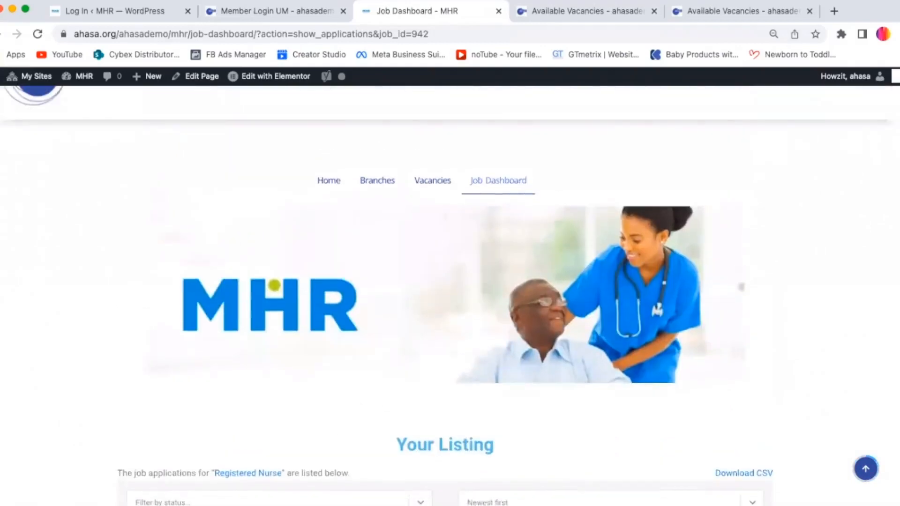
{"action": "scroll", "coordinate": [449, 281], "scroll_direction": "up", "scroll_amount": 2}
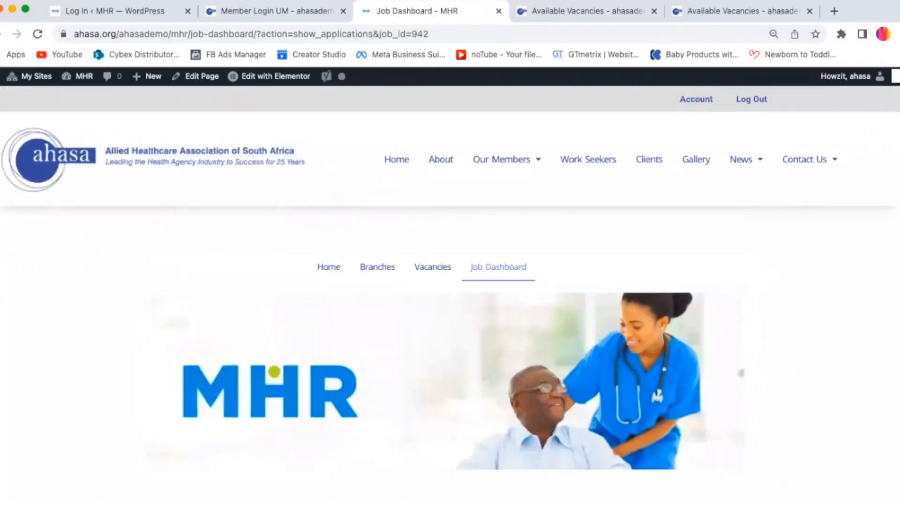
{"action": "mouse_move", "coordinate": [84, 82]}
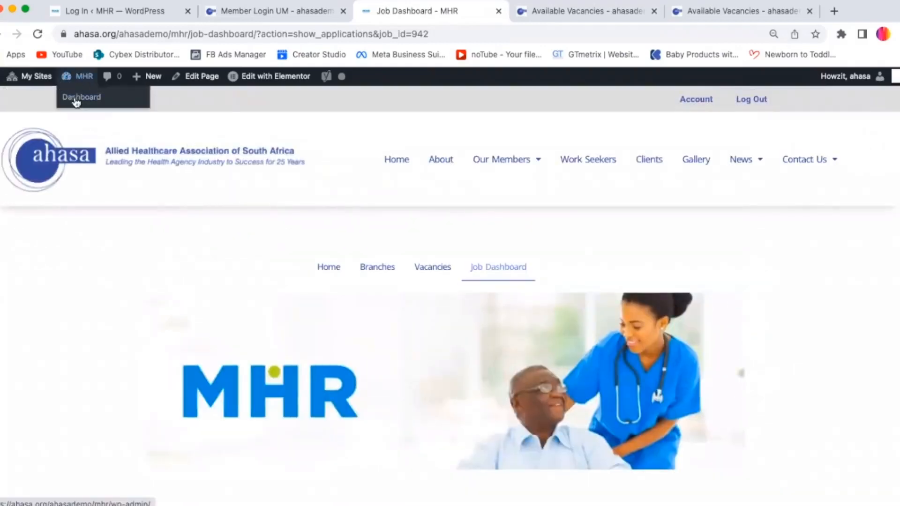
{"action": "left_click", "coordinate": [81, 101]}
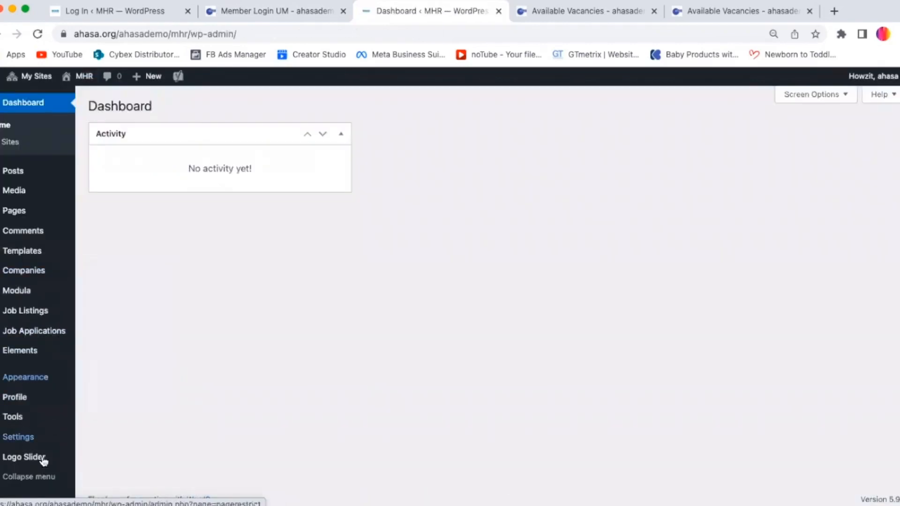
Step: Open the list of all job applications in the admin and scroll through the entries
{"action": "mouse_move", "coordinate": [19, 313]}
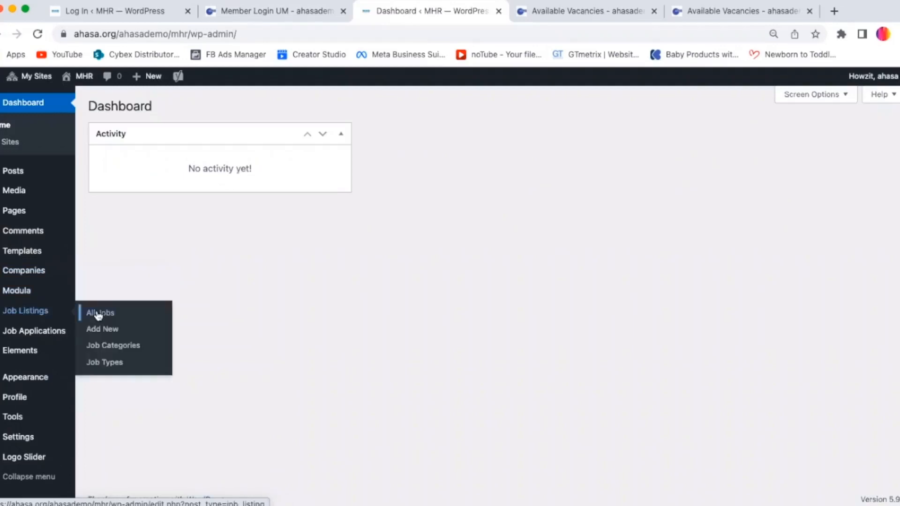
{"action": "mouse_move", "coordinate": [60, 330]}
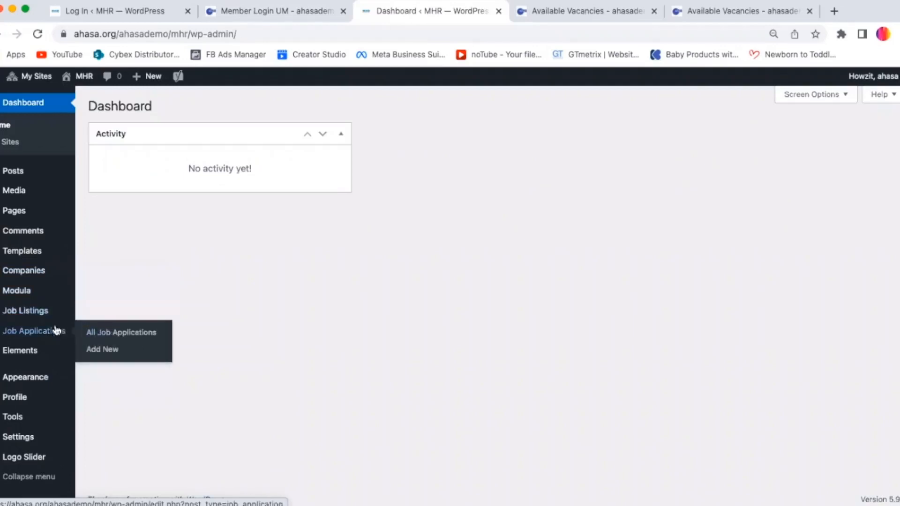
{"action": "left_click", "coordinate": [102, 334]}
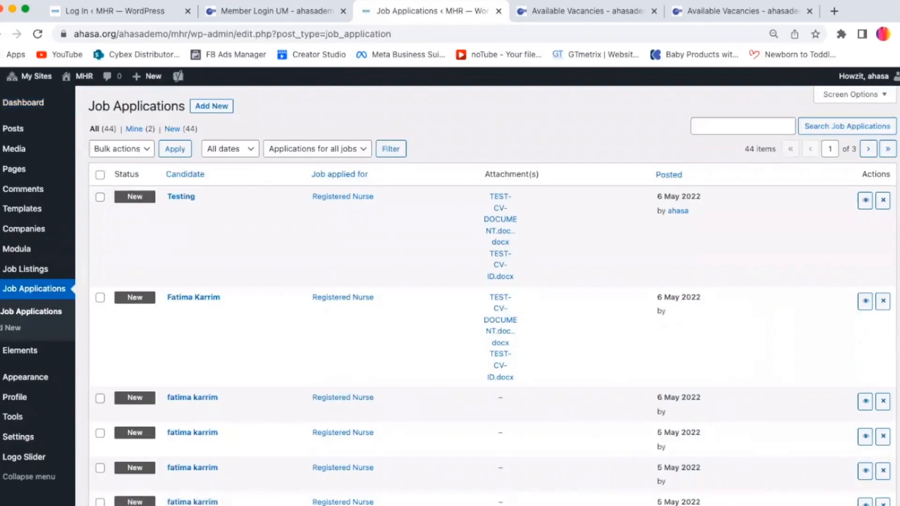
{"action": "scroll", "coordinate": [492, 296], "scroll_direction": "down", "scroll_amount": 15}
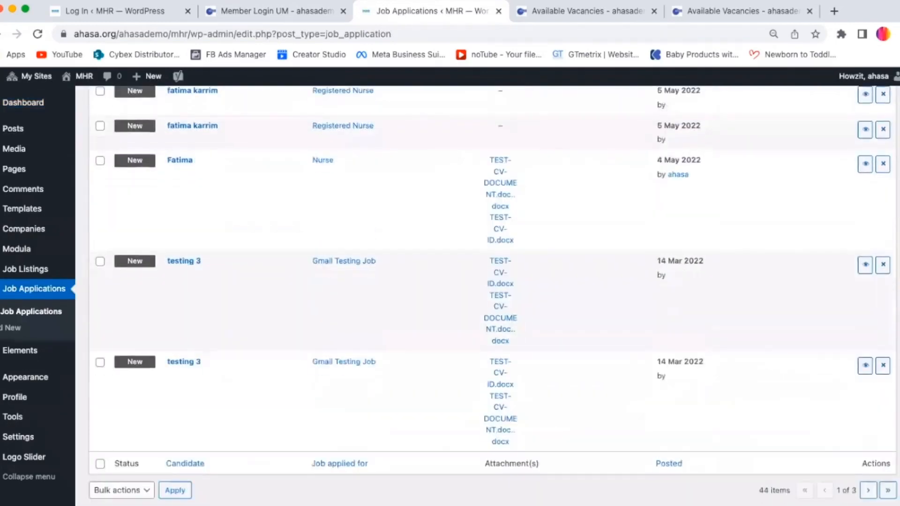
{"action": "scroll", "coordinate": [894, 232], "scroll_direction": "up", "scroll_amount": 15}
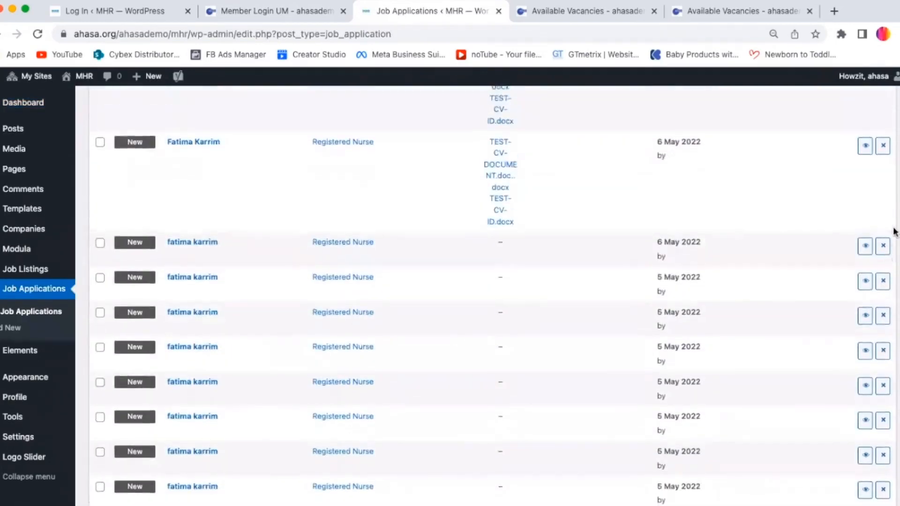
{"action": "scroll", "coordinate": [895, 232], "scroll_direction": "up", "scroll_amount": 4}
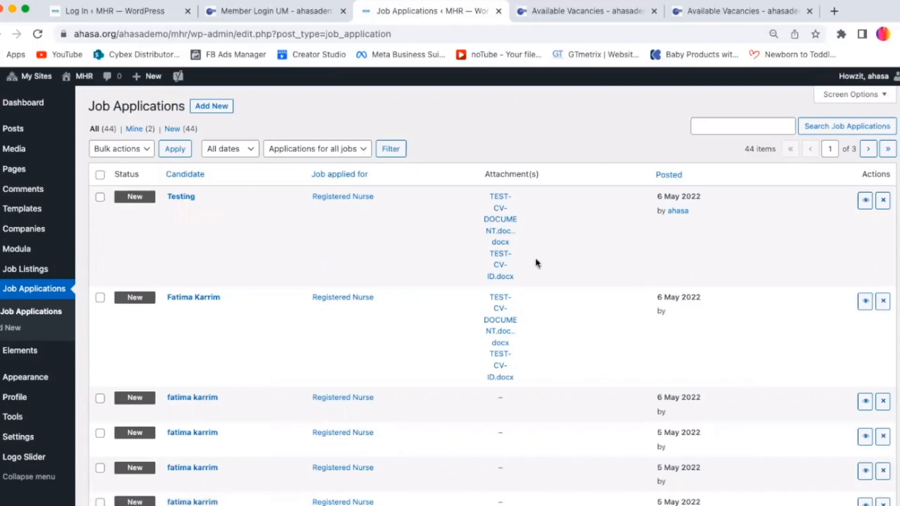
Step: From all job listings, open the applications for the Durban Registered Nurse listing and scroll through them
{"action": "mouse_move", "coordinate": [16, 276]}
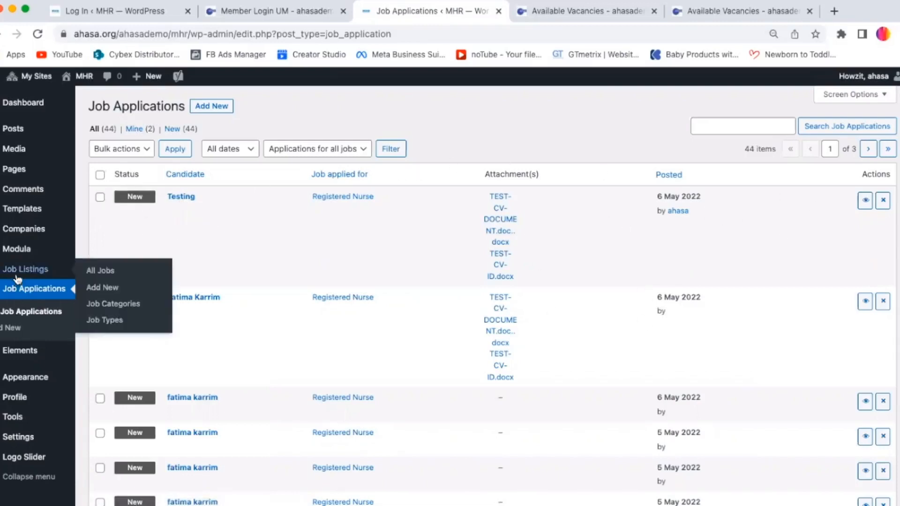
{"action": "left_click", "coordinate": [100, 272]}
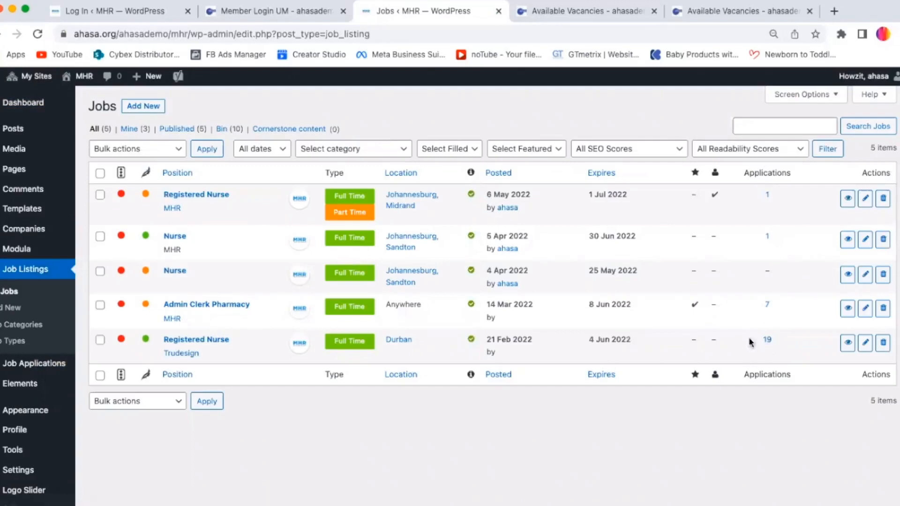
{"action": "left_click", "coordinate": [765, 340]}
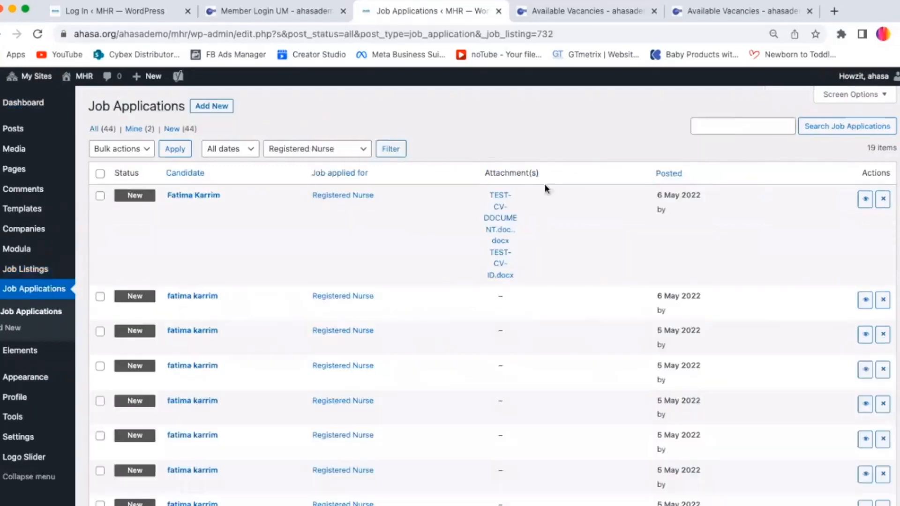
{"action": "scroll", "coordinate": [492, 295], "scroll_direction": "down", "scroll_amount": 1}
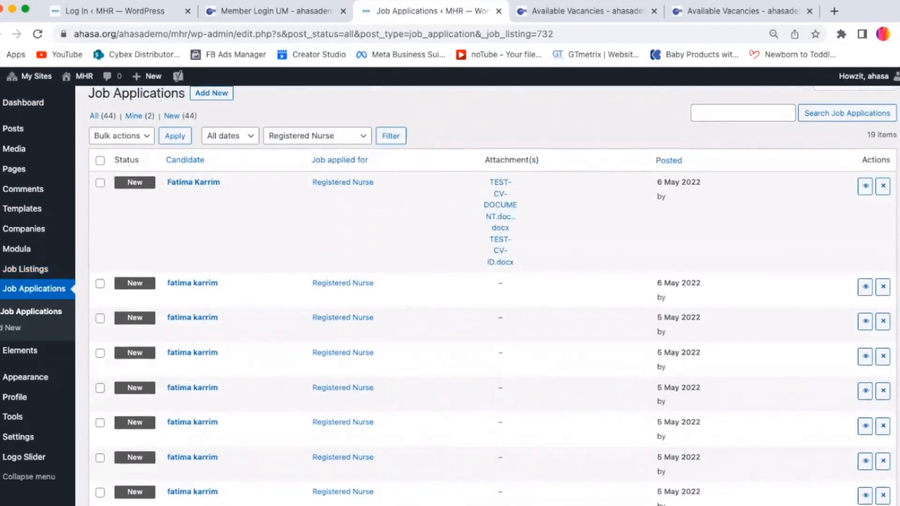
{"action": "scroll", "coordinate": [805, 247], "scroll_direction": "down", "scroll_amount": 5}
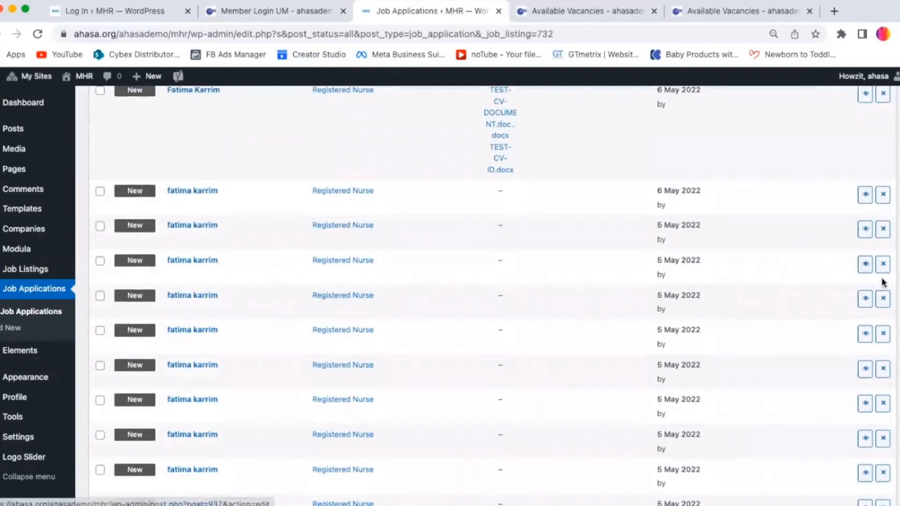
{"action": "scroll", "coordinate": [880, 281], "scroll_direction": "down", "scroll_amount": 10}
{"action": "scroll", "coordinate": [492, 295], "scroll_direction": "down", "scroll_amount": 5}
{"action": "scroll", "coordinate": [120, 211], "scroll_direction": "up", "scroll_amount": 15}
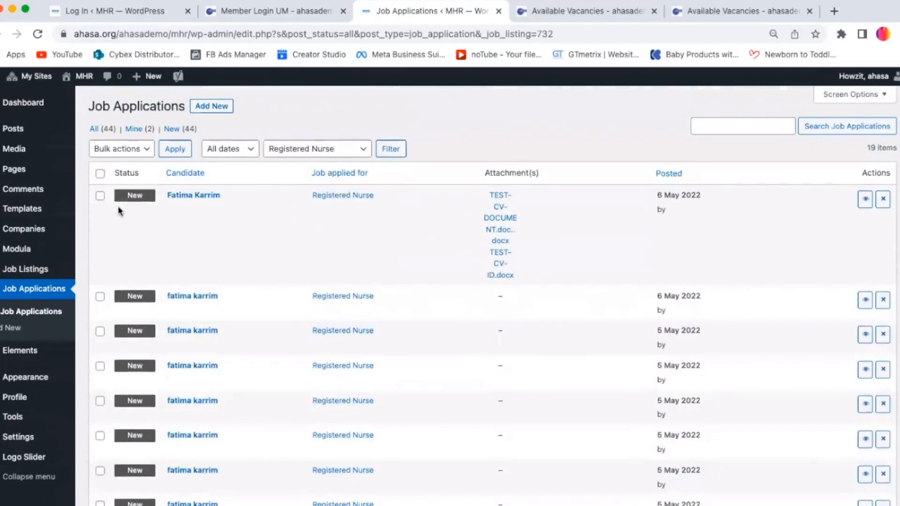
Step: Open the first applicant's application and review its notes, application data and custom fields
{"action": "left_click", "coordinate": [194, 196]}
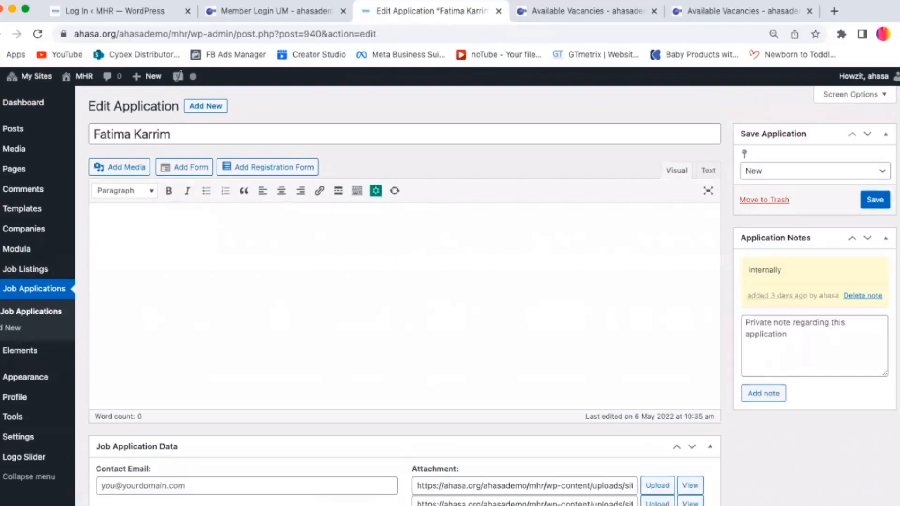
{"action": "scroll", "coordinate": [492, 295], "scroll_direction": "down", "scroll_amount": 1}
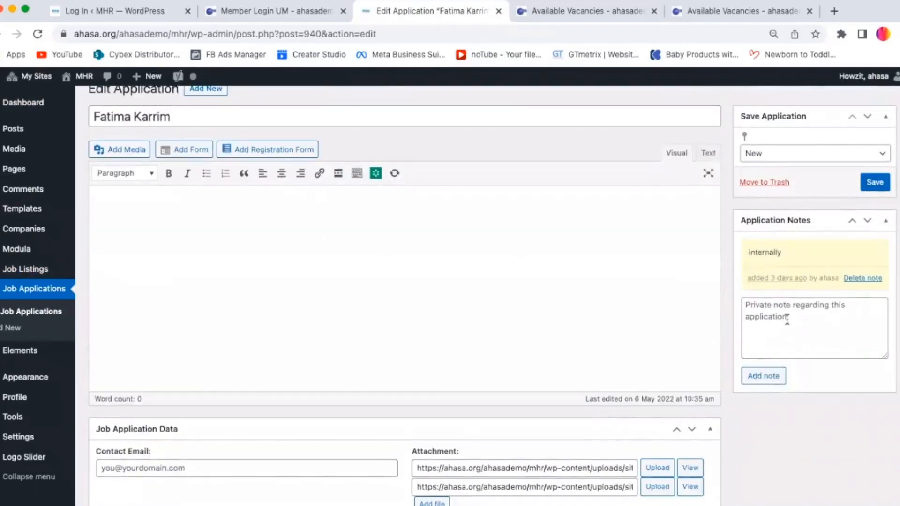
{"action": "left_click", "coordinate": [792, 318]}
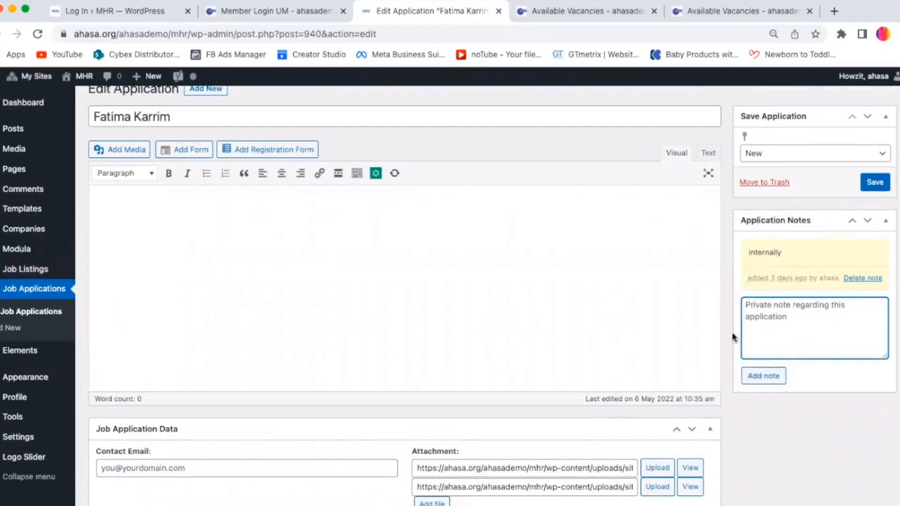
{"action": "scroll", "coordinate": [403, 290], "scroll_direction": "down", "scroll_amount": 10}
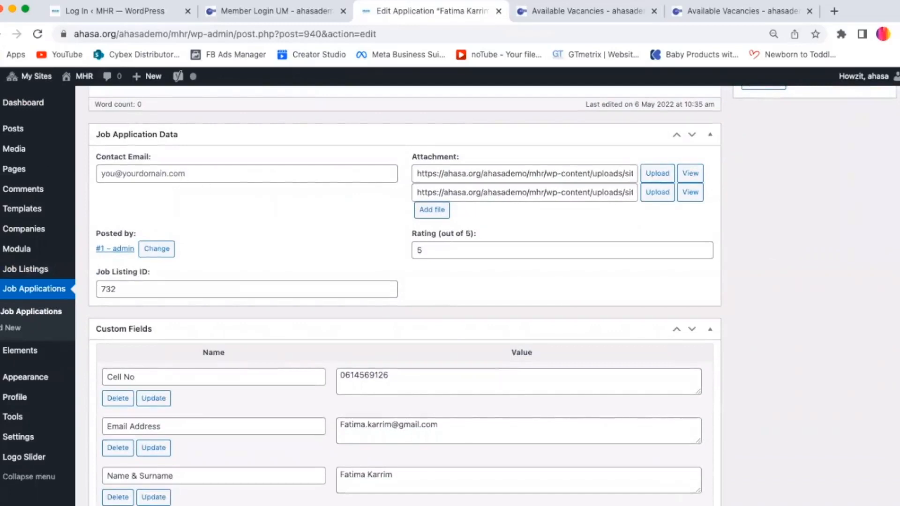
{"action": "scroll", "coordinate": [405, 292], "scroll_direction": "down", "scroll_amount": 10}
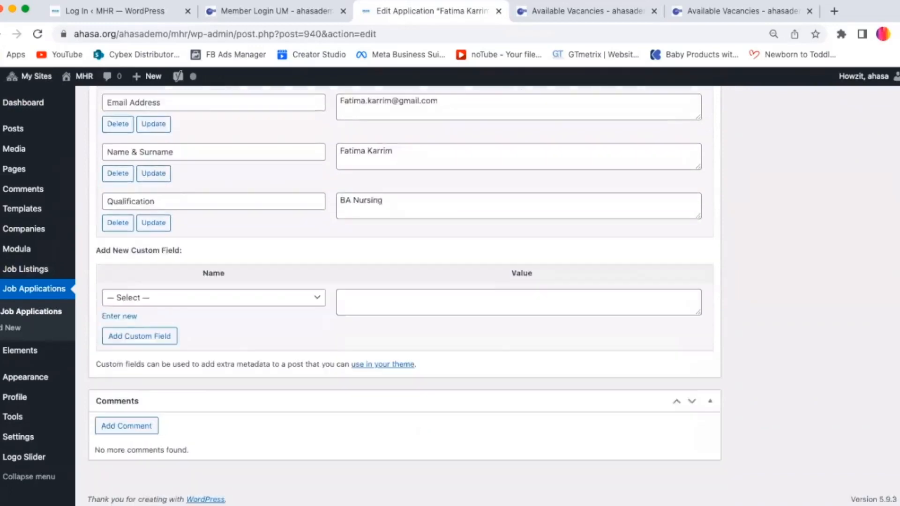
{"action": "scroll", "coordinate": [405, 282], "scroll_direction": "up", "scroll_amount": 4}
{"action": "scroll", "coordinate": [877, 448], "scroll_direction": "down", "scroll_amount": 4}
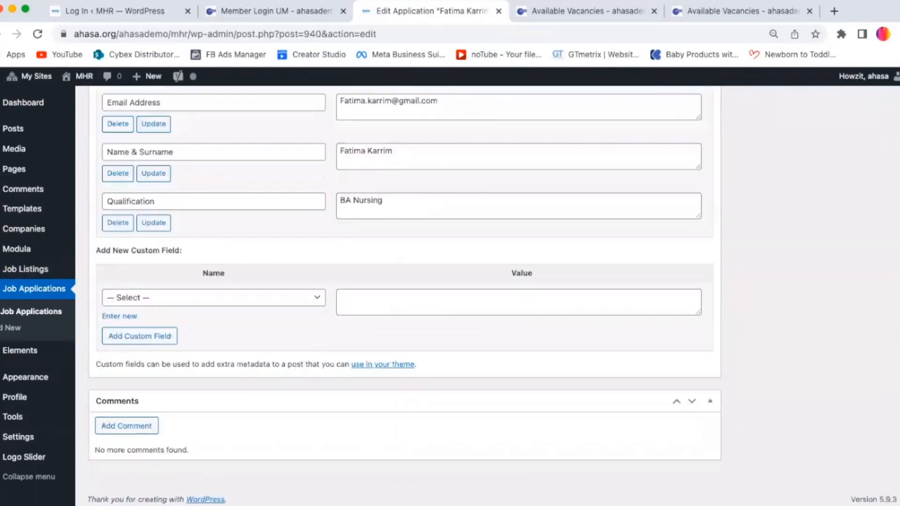
{"action": "scroll", "coordinate": [893, 290], "scroll_direction": "up", "scroll_amount": 12}
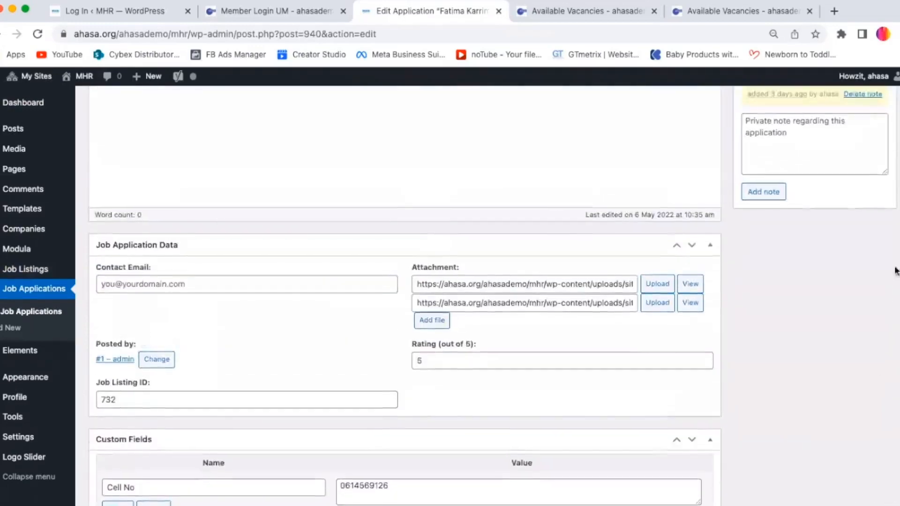
{"action": "scroll", "coordinate": [897, 220], "scroll_direction": "up", "scroll_amount": 3}
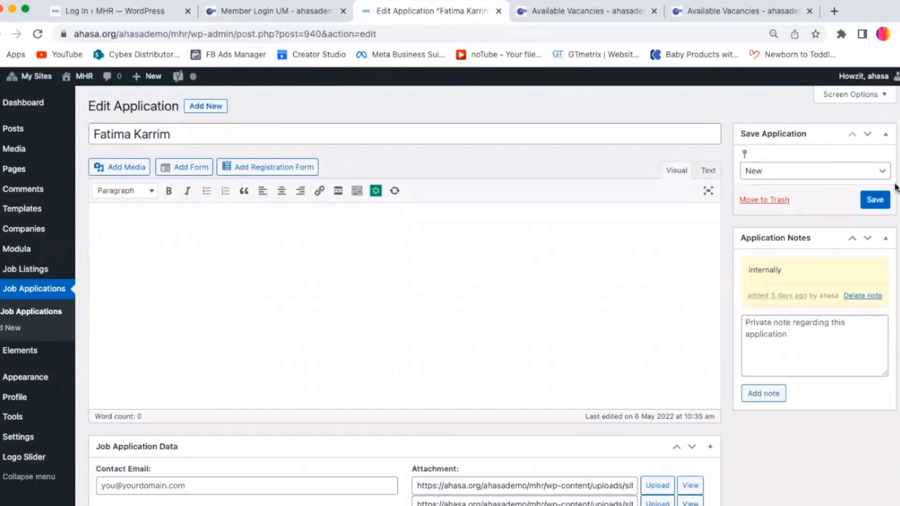
Step: Scroll through the application's data, then return to the list of all job applications in the admin
{"action": "scroll", "coordinate": [895, 187], "scroll_direction": "down", "scroll_amount": 14}
{"action": "scroll", "coordinate": [895, 188], "scroll_direction": "up", "scroll_amount": 10}
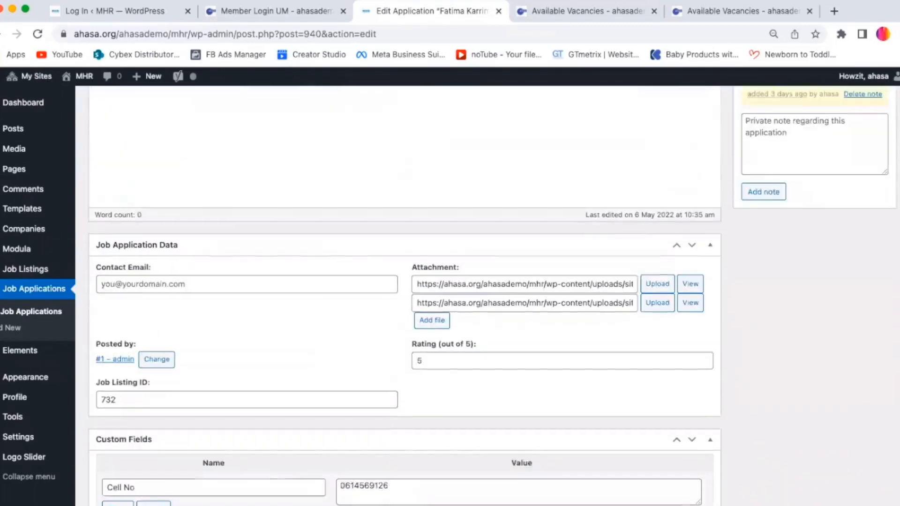
{"action": "scroll", "coordinate": [896, 300], "scroll_direction": "down", "scroll_amount": 4}
{"action": "scroll", "coordinate": [896, 300], "scroll_direction": "up", "scroll_amount": 3}
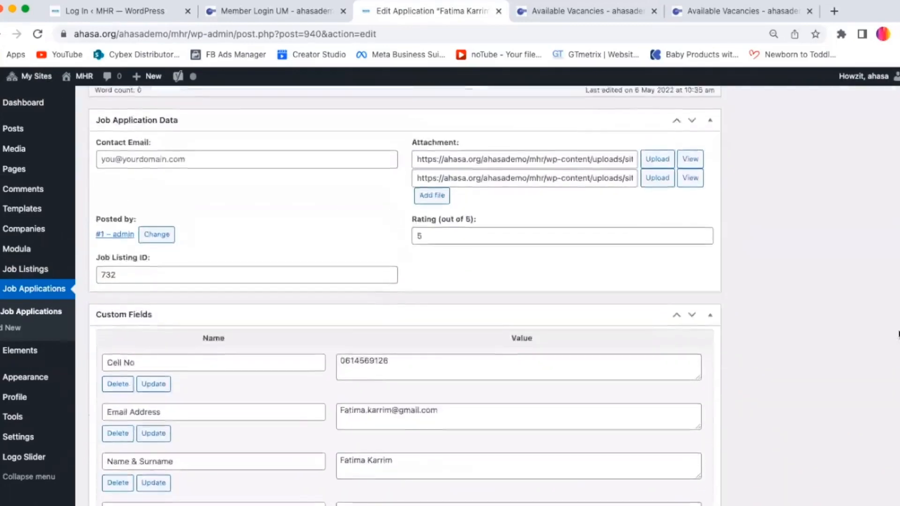
{"action": "left_click", "coordinate": [40, 313]}
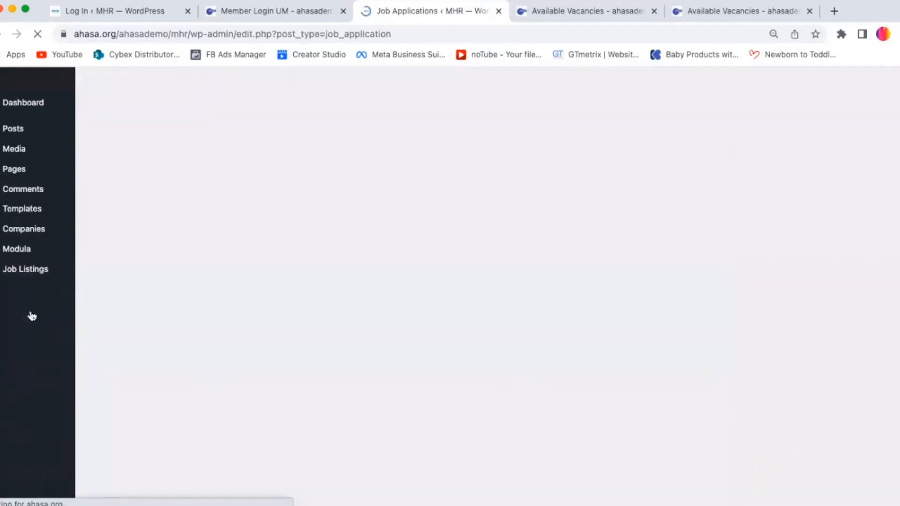
{"action": "scroll", "coordinate": [892, 352], "scroll_direction": "down", "scroll_amount": 10}
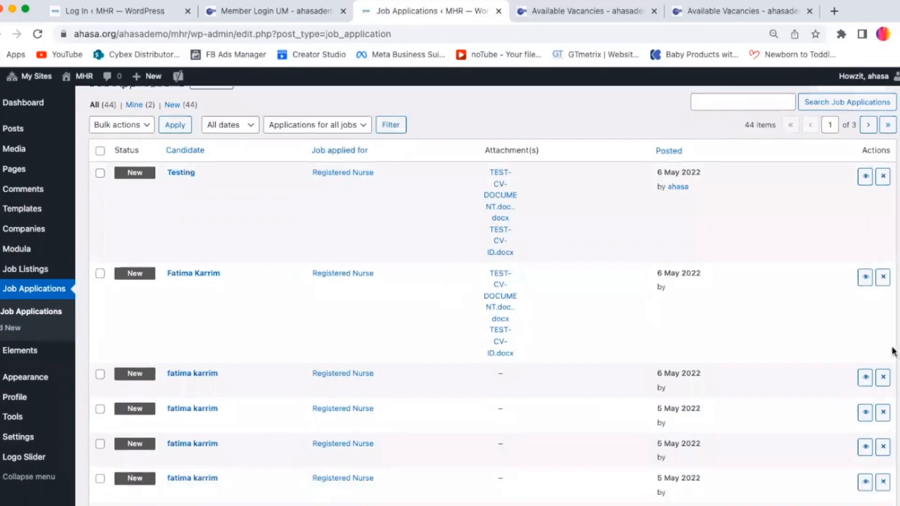
{"action": "scroll", "coordinate": [892, 422], "scroll_direction": "up", "scroll_amount": 6}
{"action": "scroll", "coordinate": [869, 229], "scroll_direction": "up", "scroll_amount": 5}
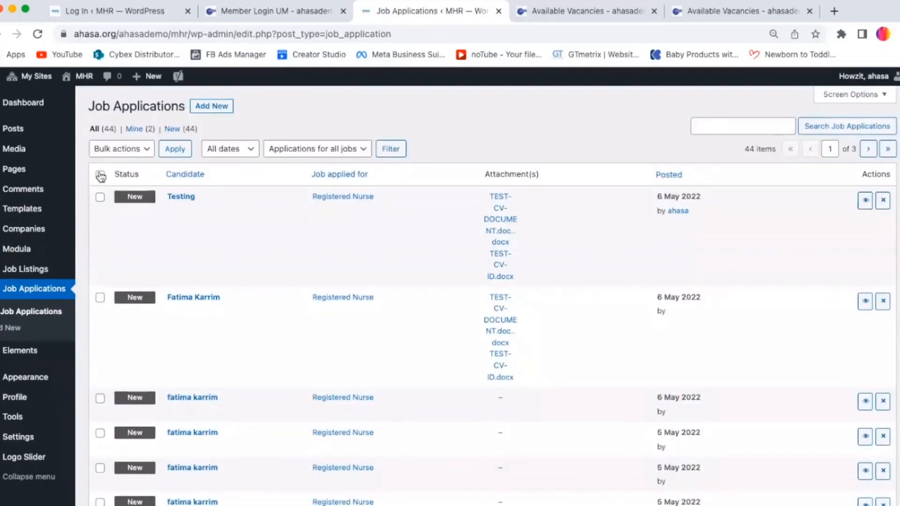
Step: Select all listed applications to show the bulk actions options, then clear the selection again
{"action": "left_click", "coordinate": [99, 175]}
{"action": "left_click", "coordinate": [136, 153]}
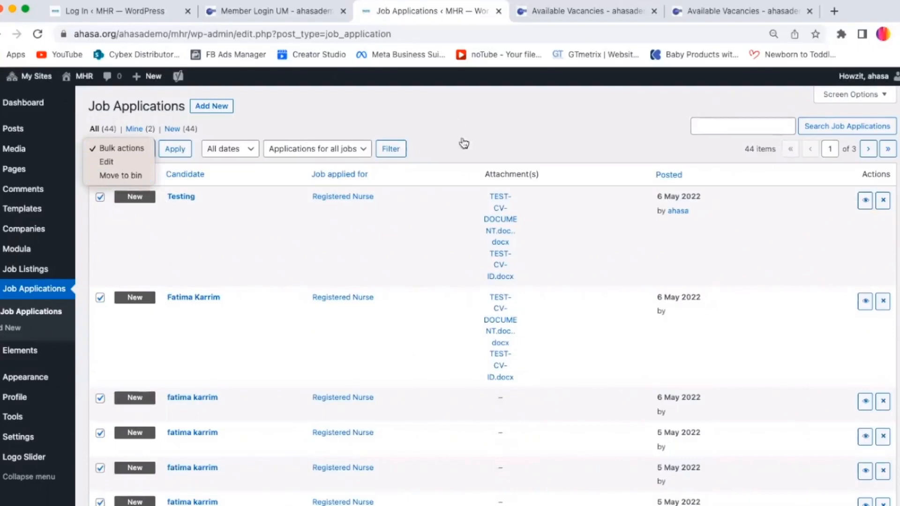
{"action": "left_click", "coordinate": [548, 139]}
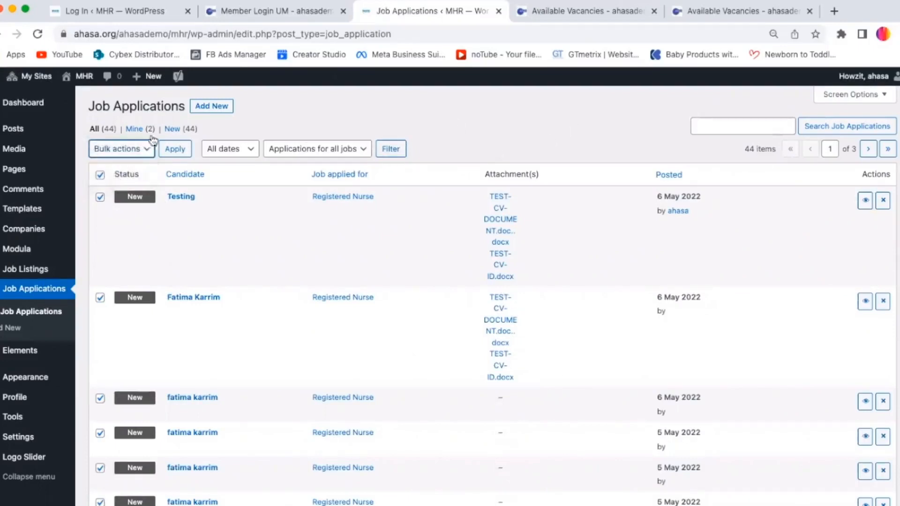
{"action": "left_click", "coordinate": [100, 175]}
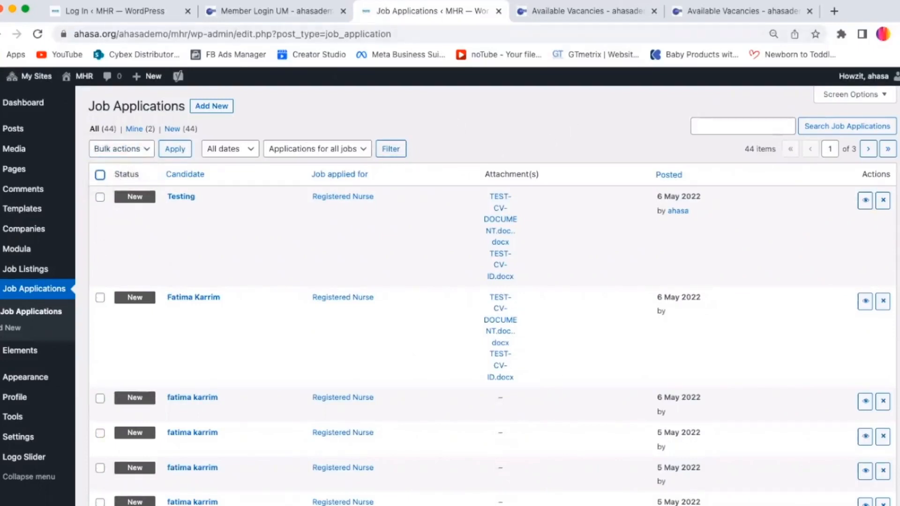
Step: Open the Job Dashboard on the MHR member site and view the applications for the Nurse Applied listing
{"action": "left_click", "coordinate": [553, 12]}
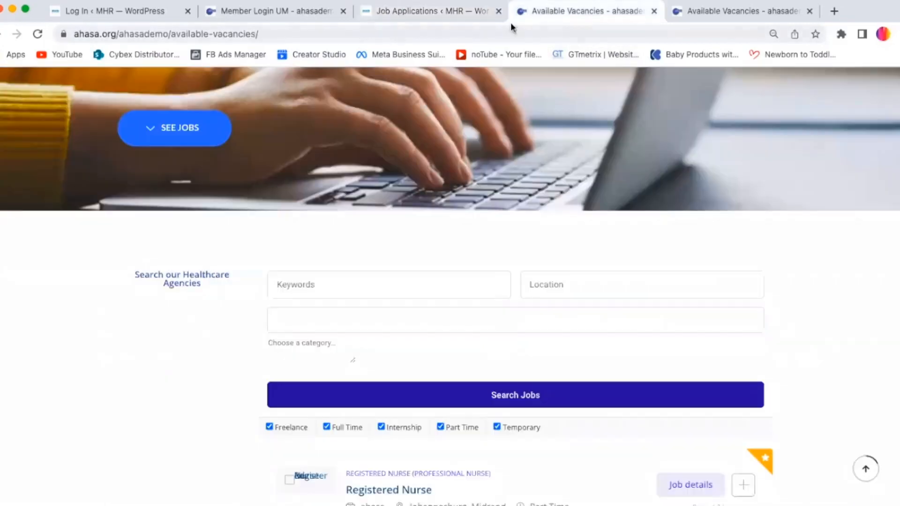
{"action": "left_click", "coordinate": [441, 11]}
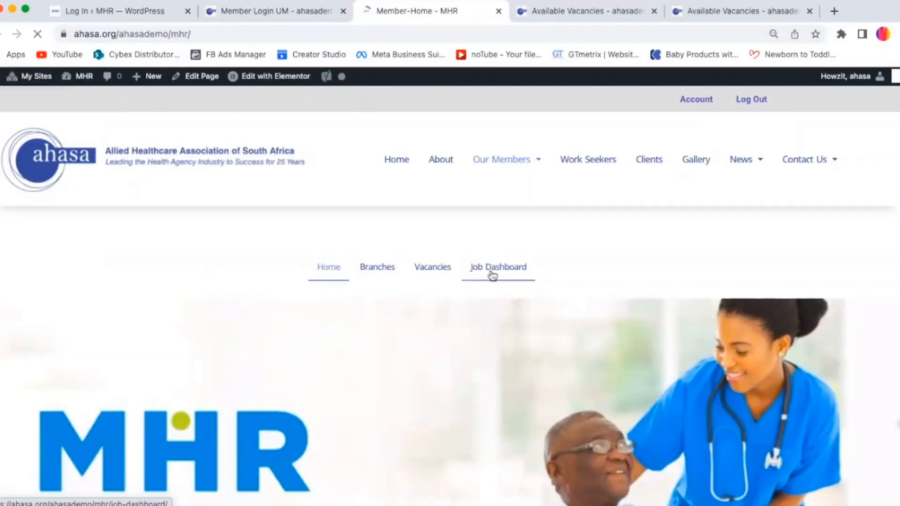
{"action": "left_click", "coordinate": [492, 275]}
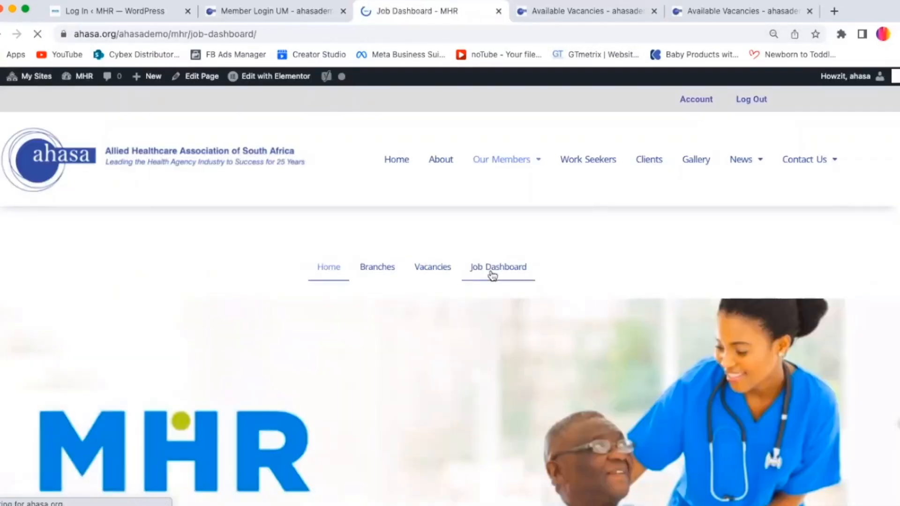
{"action": "scroll", "coordinate": [399, 247], "scroll_direction": "down", "scroll_amount": 9}
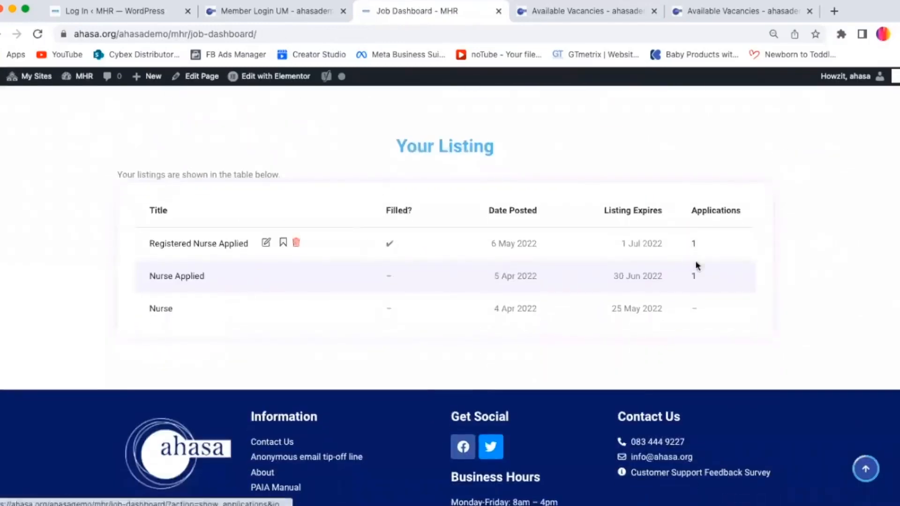
{"action": "left_click", "coordinate": [693, 280]}
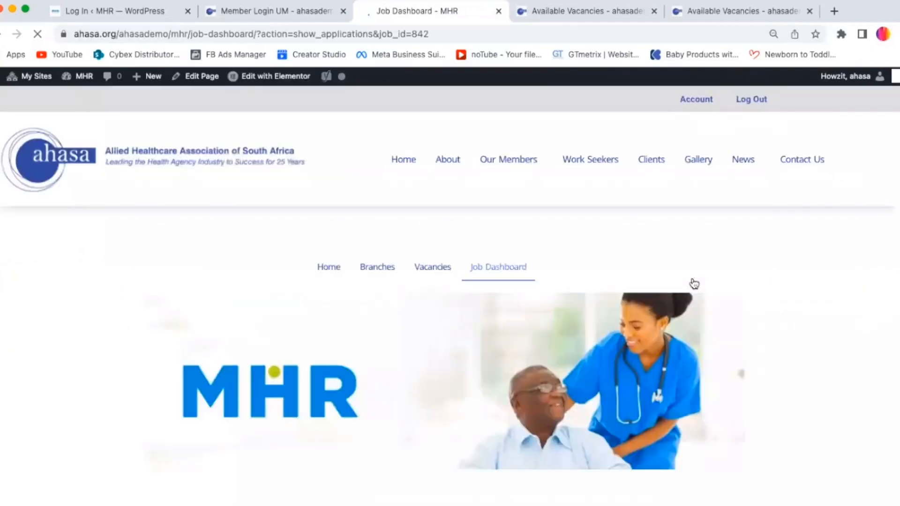
Step: Expand the applicant's details and download an attached CV document
{"action": "scroll", "coordinate": [740, 373], "scroll_direction": "down", "scroll_amount": 10}
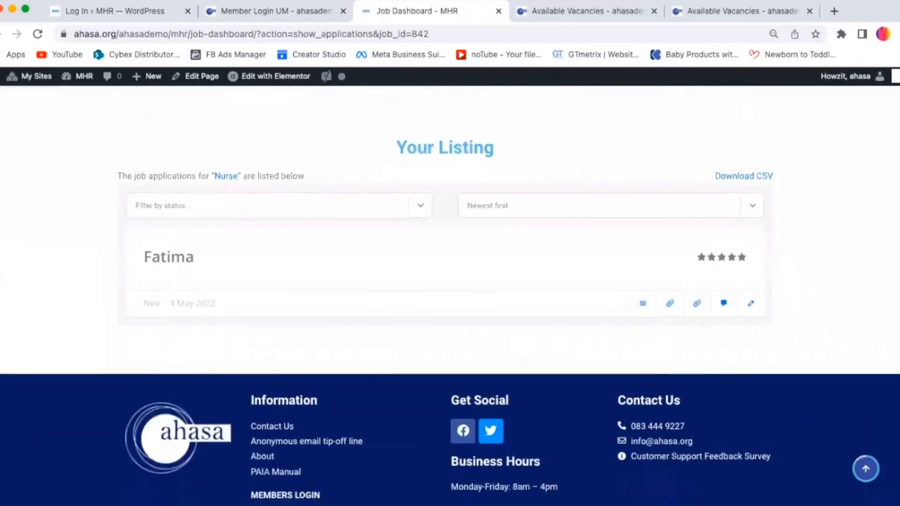
{"action": "left_click", "coordinate": [644, 305]}
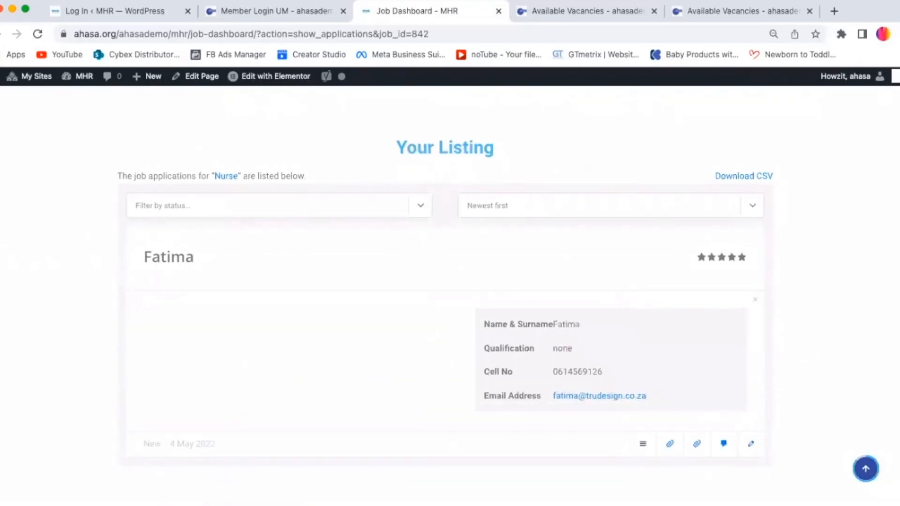
{"action": "scroll", "coordinate": [558, 262], "scroll_direction": "down", "scroll_amount": 4}
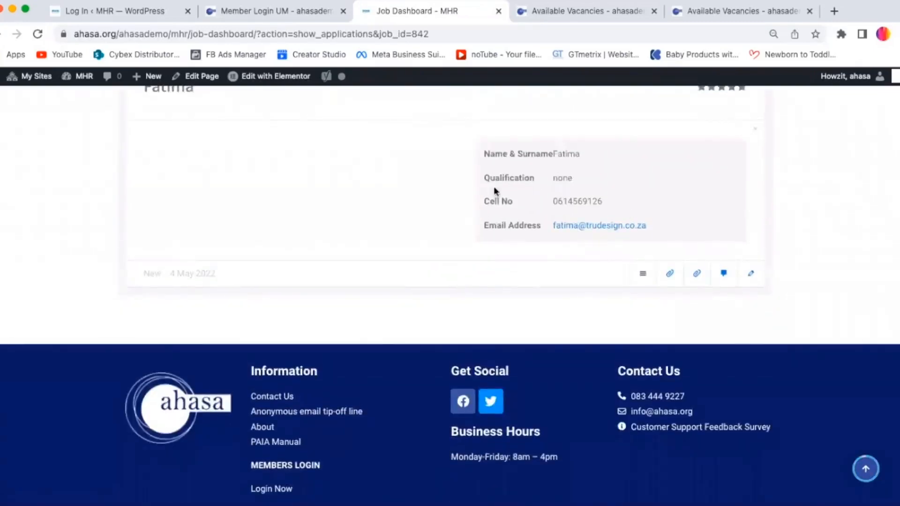
{"action": "left_click", "coordinate": [669, 276]}
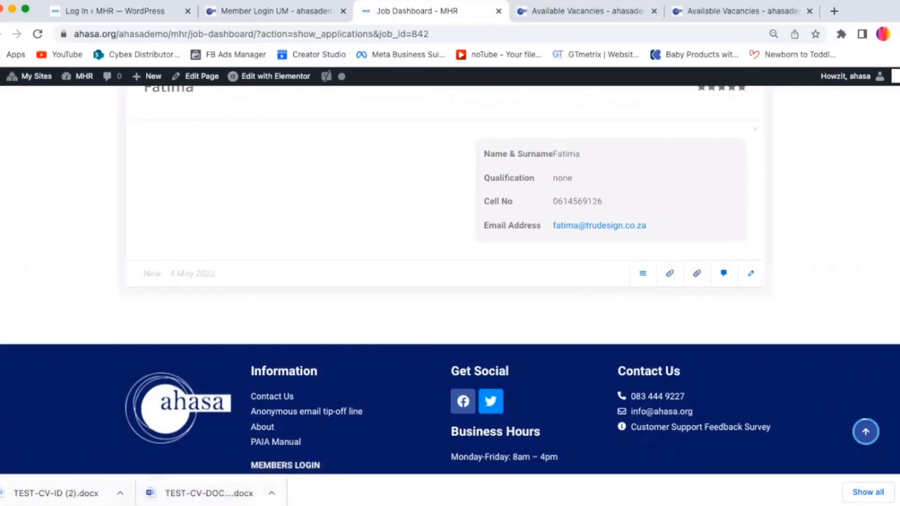
Step: Add the private note "internal notes" to the application from the job dashboard
{"action": "scroll", "coordinate": [804, 376], "scroll_direction": "up", "scroll_amount": 3}
{"action": "left_click", "coordinate": [724, 403]}
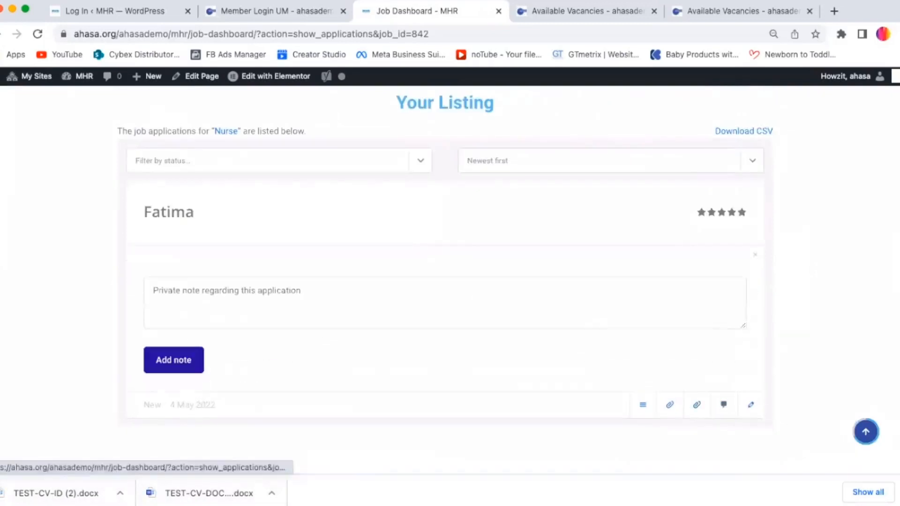
{"action": "left_click", "coordinate": [372, 302]}
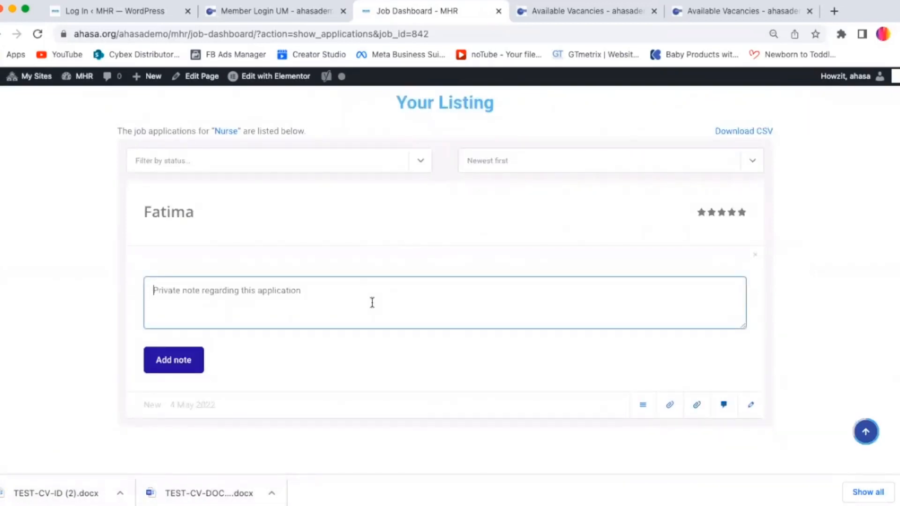
{"action": "type", "text": "in"}
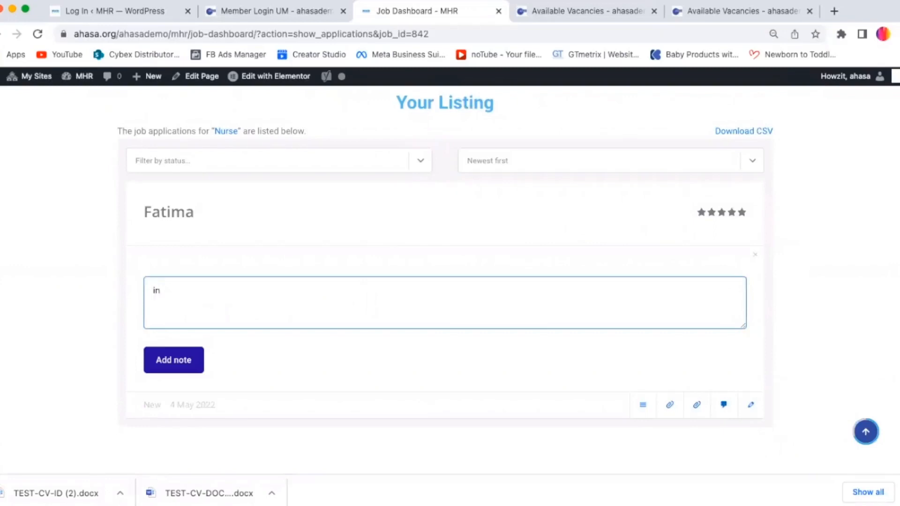
{"action": "type", "text": "ternal noted"}
{"action": "left_click", "coordinate": [178, 366]}
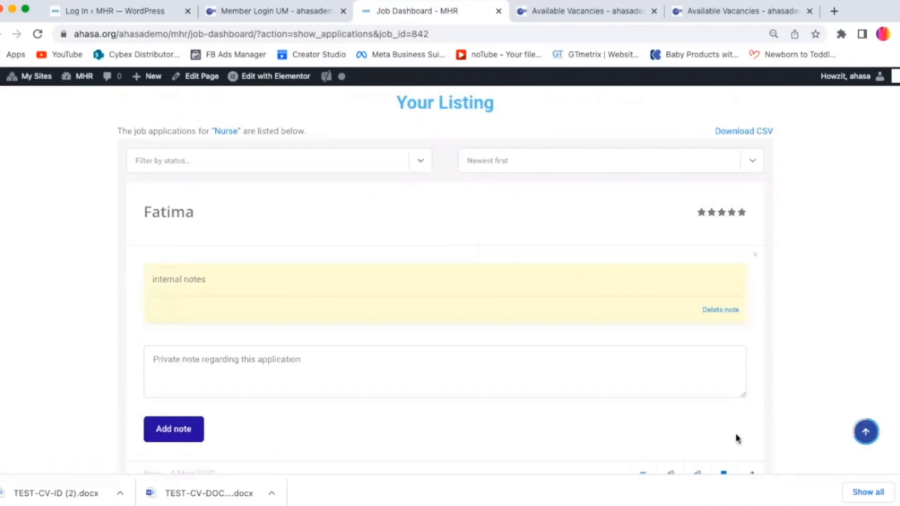
Step: Open the application's edit form, browse the application status options and save changes
{"action": "scroll", "coordinate": [445, 281], "scroll_direction": "down", "scroll_amount": 5}
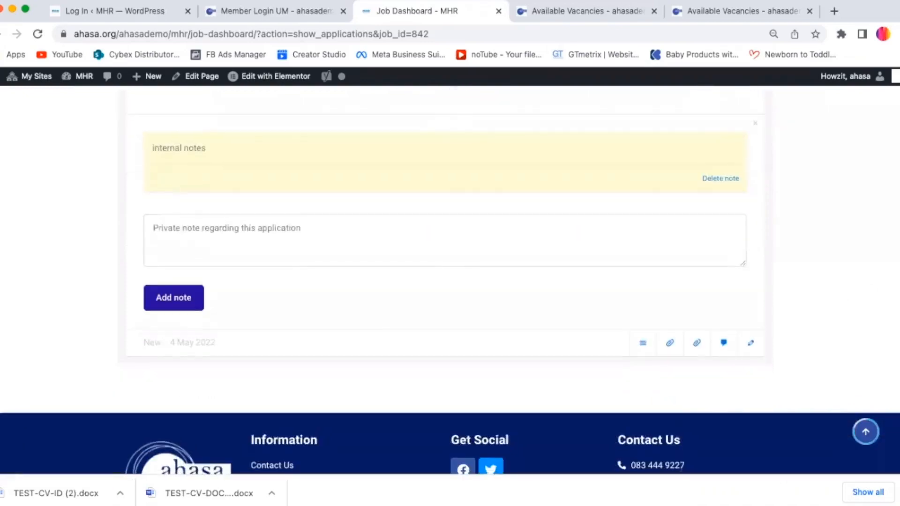
{"action": "left_click", "coordinate": [752, 346]}
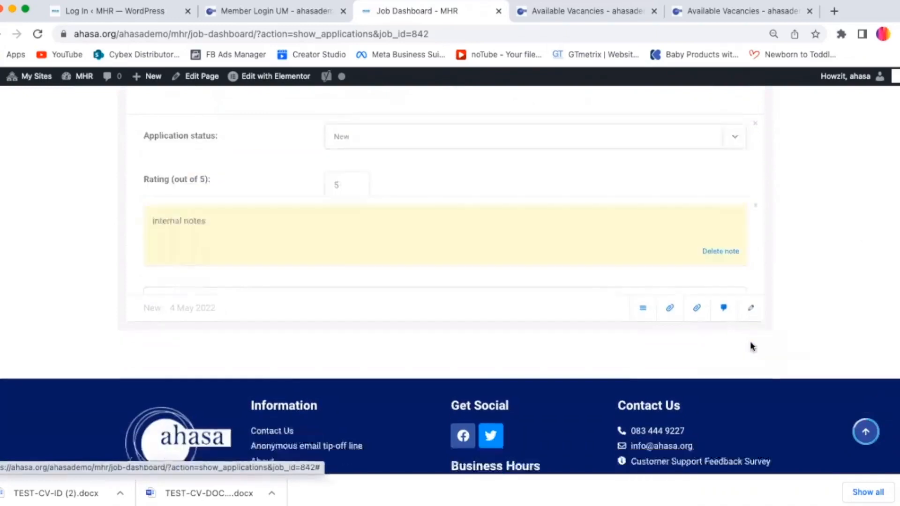
{"action": "scroll", "coordinate": [449, 281], "scroll_direction": "up", "scroll_amount": 4}
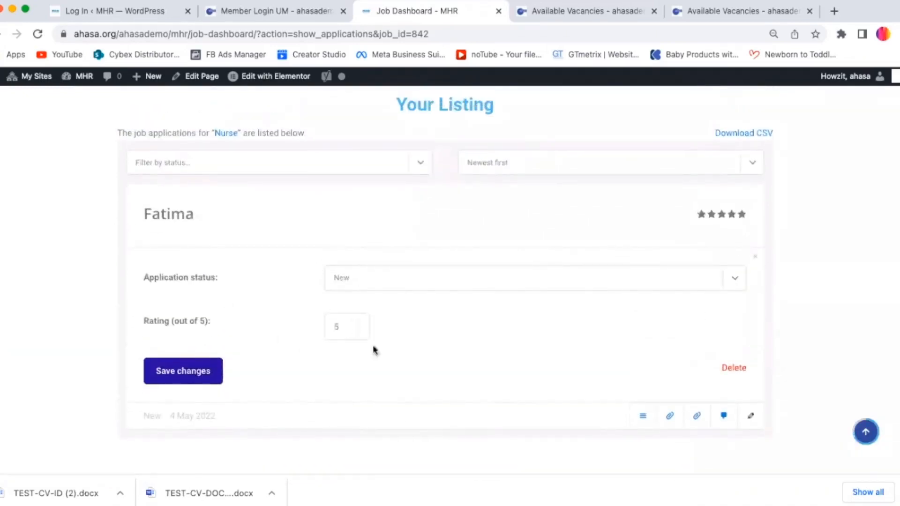
{"action": "left_click", "coordinate": [365, 285]}
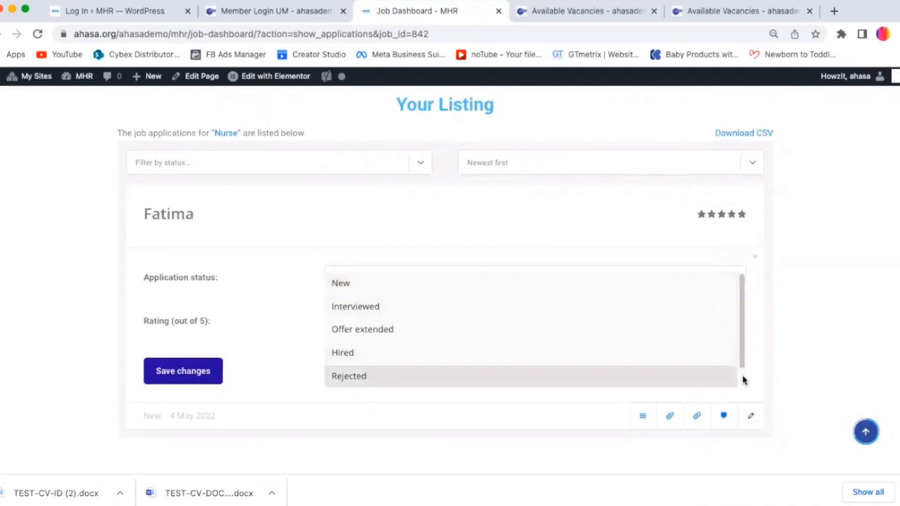
{"action": "left_click_drag", "start_coordinate": [741, 359], "coordinate": [748, 302]}
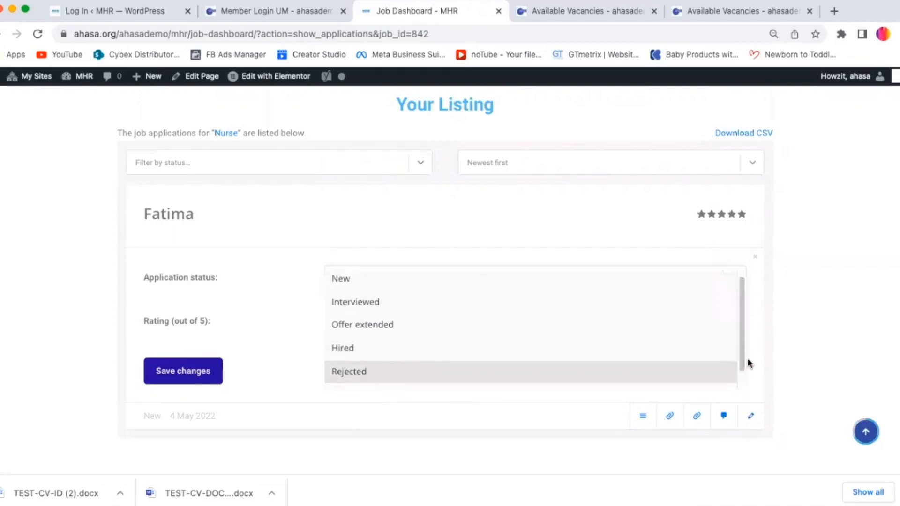
{"action": "left_click", "coordinate": [183, 371]}
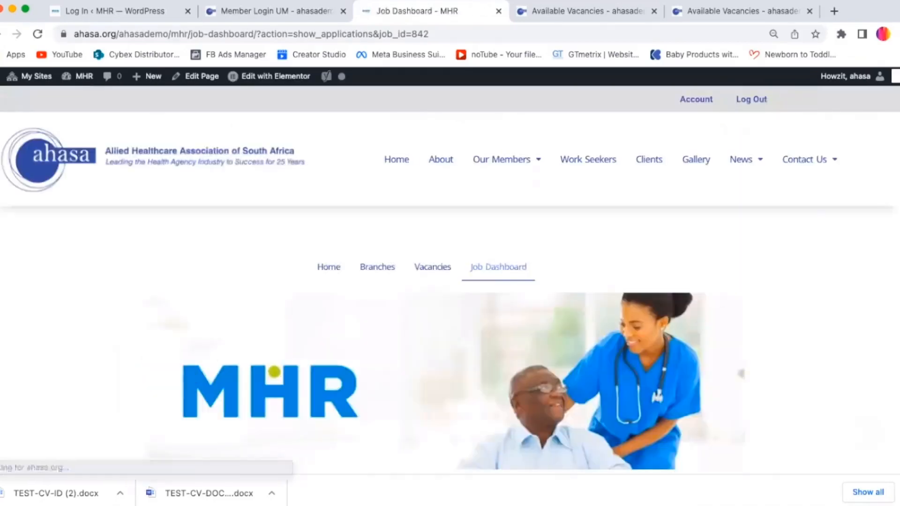
Step: Download the listing's job applications as a CSV file
{"action": "scroll", "coordinate": [708, 300], "scroll_direction": "down", "scroll_amount": 8}
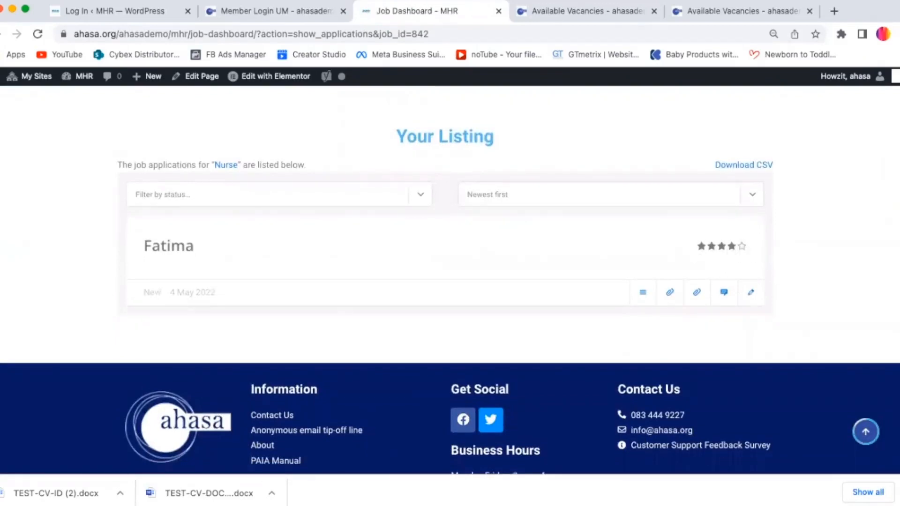
{"action": "scroll", "coordinate": [450, 279], "scroll_direction": "up", "scroll_amount": 3}
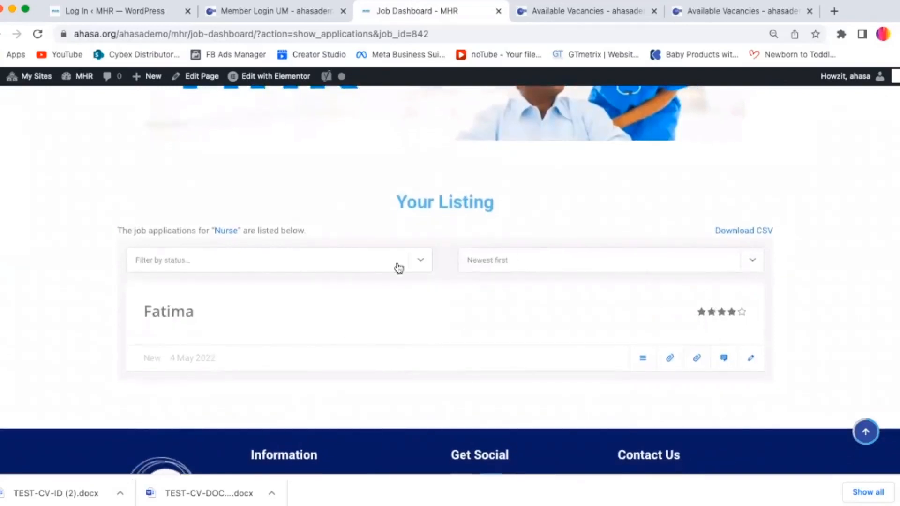
{"action": "left_click", "coordinate": [752, 232]}
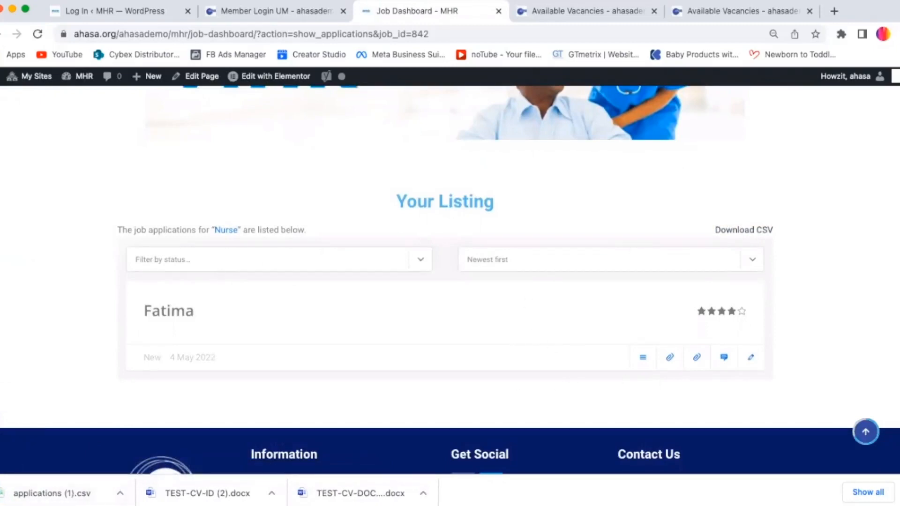
{"action": "scroll", "coordinate": [450, 280], "scroll_direction": "up", "scroll_amount": 7}
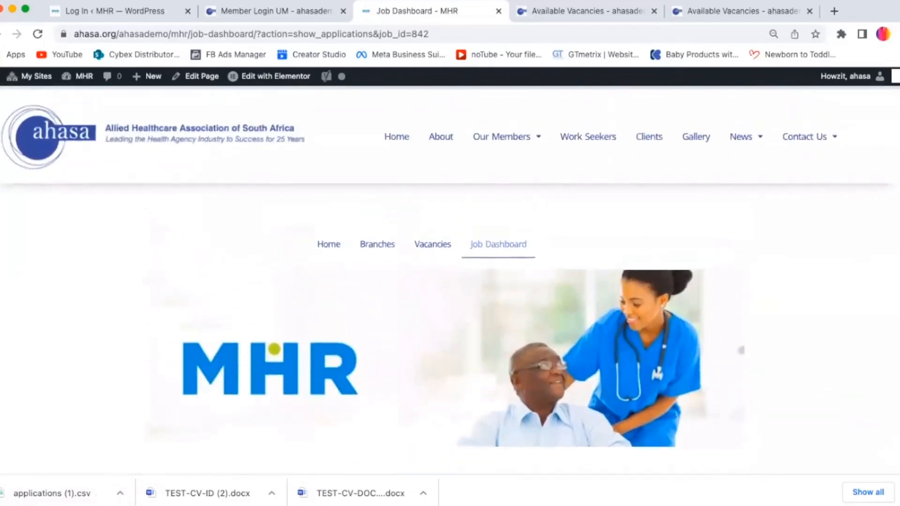
{"action": "scroll", "coordinate": [896, 230], "scroll_direction": "up", "scroll_amount": 1}
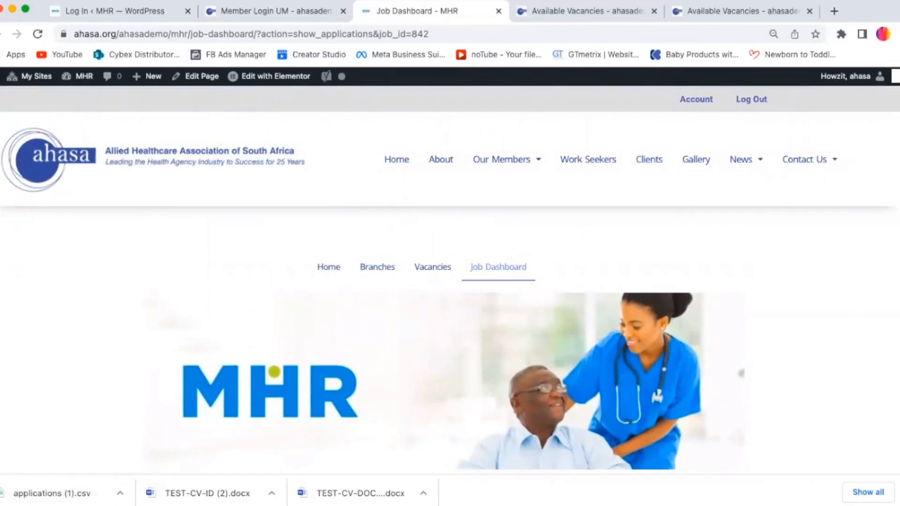
{"action": "scroll", "coordinate": [450, 281], "scroll_direction": "down", "scroll_amount": 5}
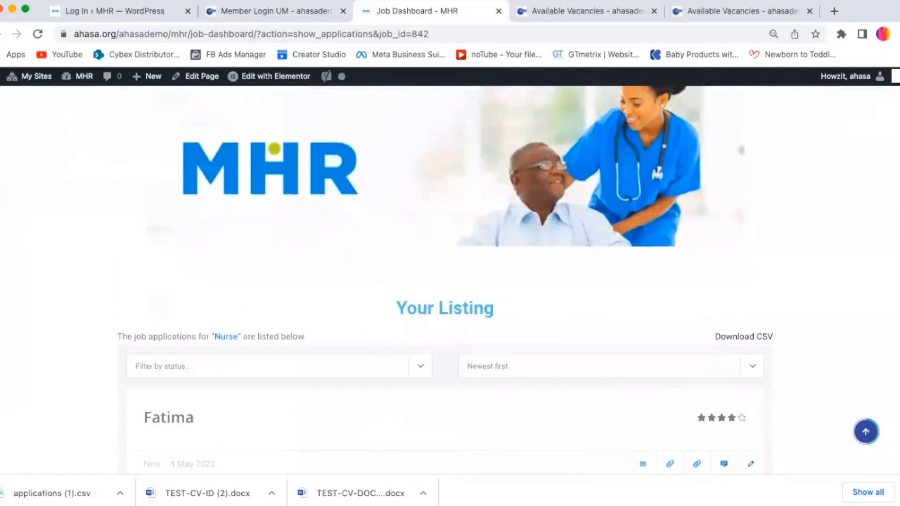
{"action": "scroll", "coordinate": [450, 281], "scroll_direction": "down", "scroll_amount": 1}
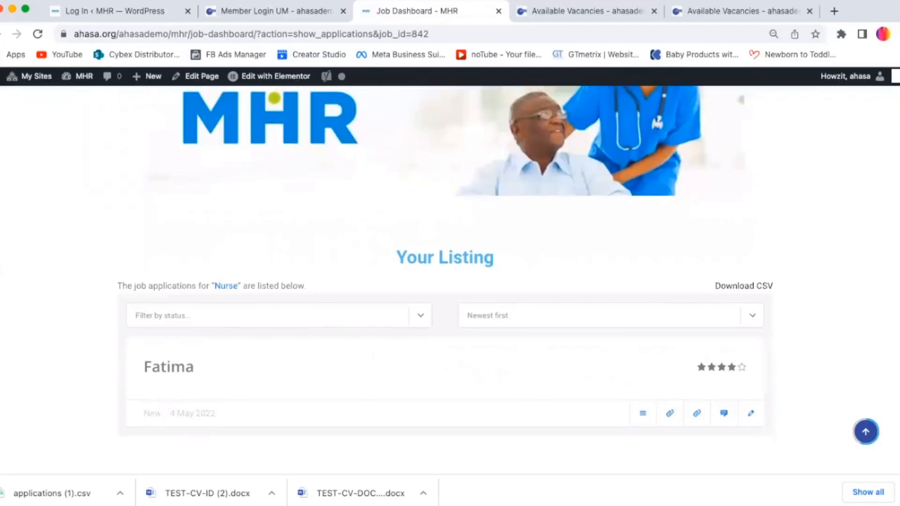
{"action": "scroll", "coordinate": [450, 281], "scroll_direction": "up", "scroll_amount": 1}
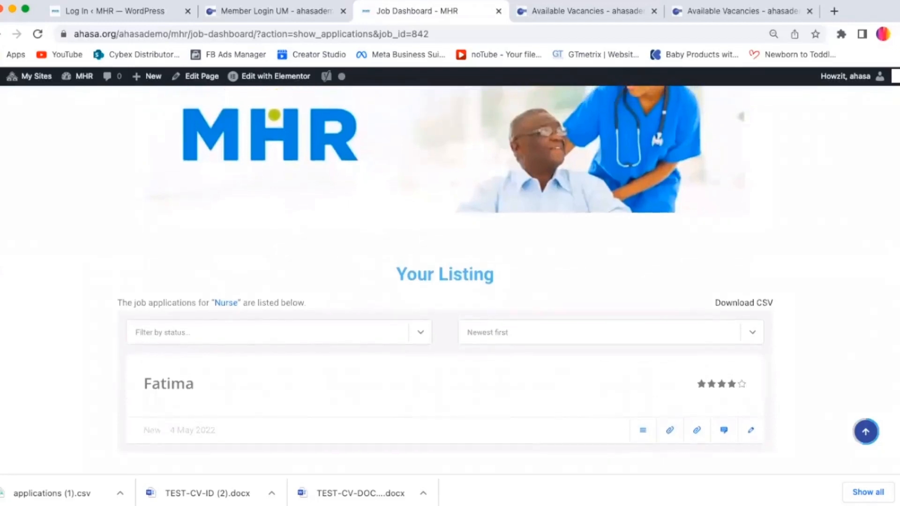
Step: Return from the job dashboard to the MHR member home page
{"action": "scroll", "coordinate": [445, 281], "scroll_direction": "up", "scroll_amount": 2}
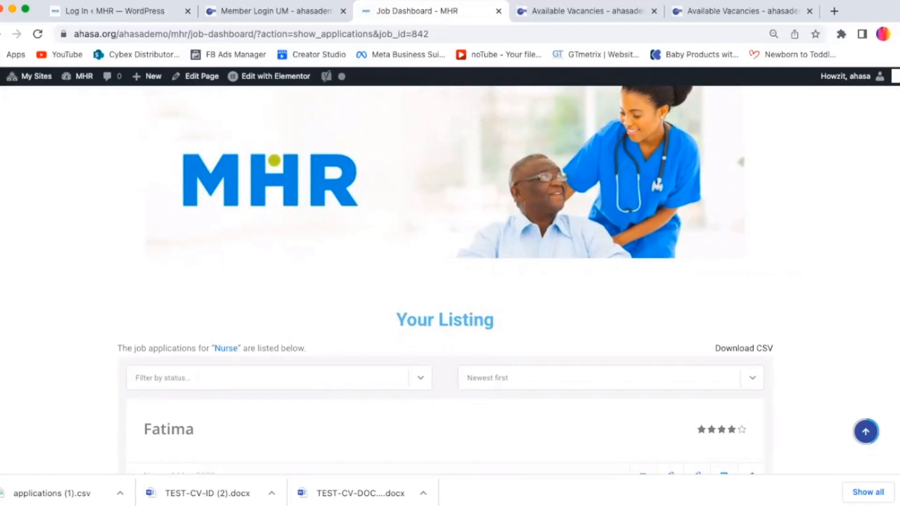
{"action": "scroll", "coordinate": [450, 282], "scroll_direction": "up", "scroll_amount": 5}
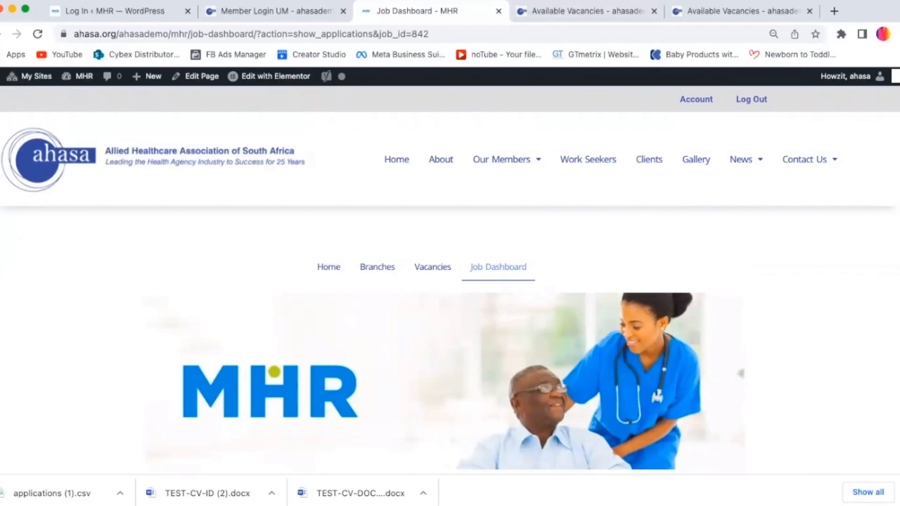
{"action": "scroll", "coordinate": [868, 131], "scroll_direction": "down", "scroll_amount": 5}
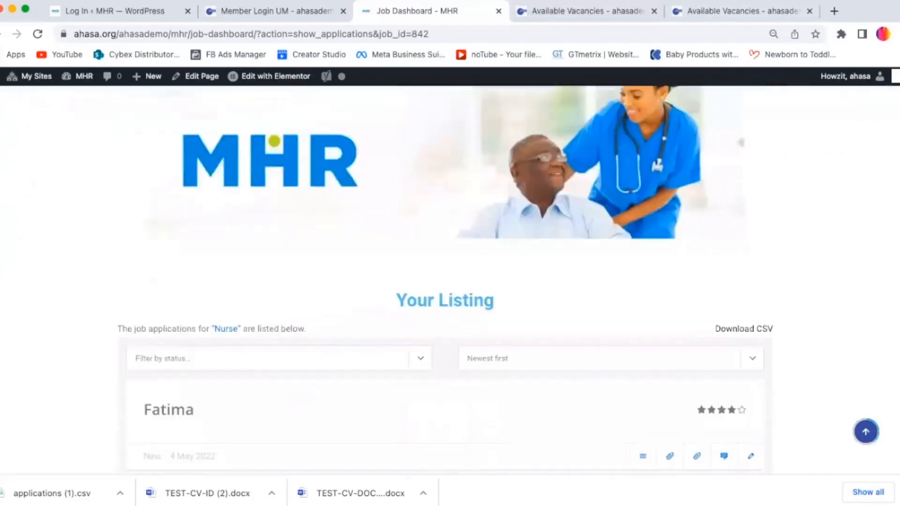
{"action": "scroll", "coordinate": [449, 279], "scroll_direction": "down", "scroll_amount": 1}
{"action": "scroll", "coordinate": [450, 280], "scroll_direction": "up", "scroll_amount": 2}
{"action": "scroll", "coordinate": [450, 280], "scroll_direction": "down", "scroll_amount": 3}
{"action": "scroll", "coordinate": [450, 280], "scroll_direction": "up", "scroll_amount": 4}
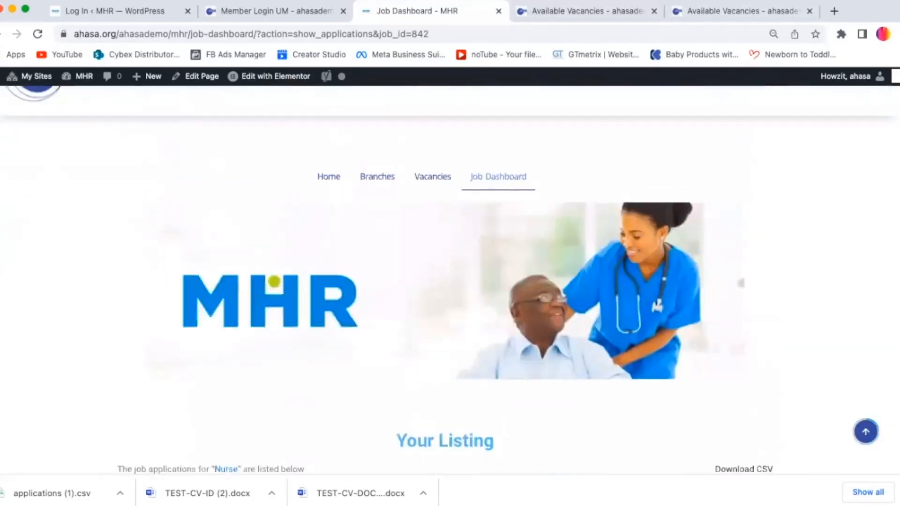
{"action": "scroll", "coordinate": [330, 222], "scroll_direction": "up", "scroll_amount": 1}
{"action": "left_click", "coordinate": [329, 221]}
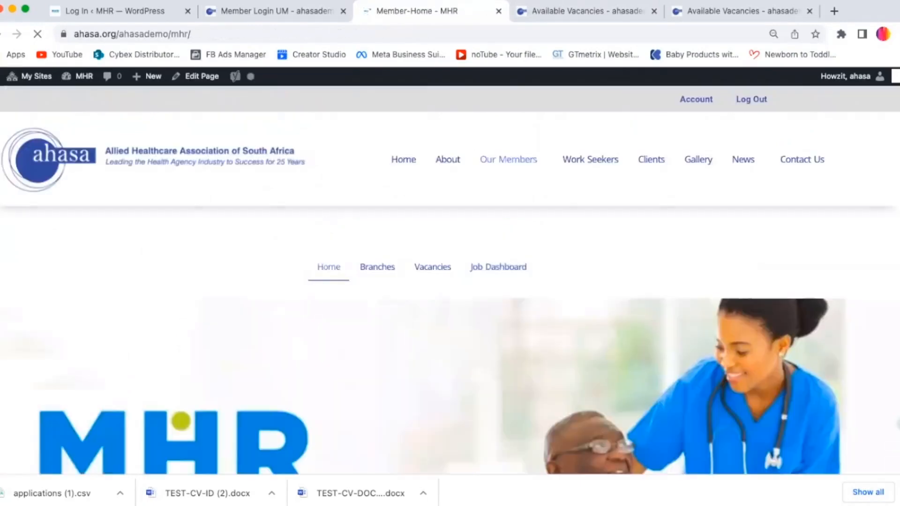
Step: Scroll through the About MHR and Healthcare Footprint sections of the member home page
{"action": "scroll", "coordinate": [450, 280], "scroll_direction": "down", "scroll_amount": 10}
{"action": "scroll", "coordinate": [450, 280], "scroll_direction": "up", "scroll_amount": 6}
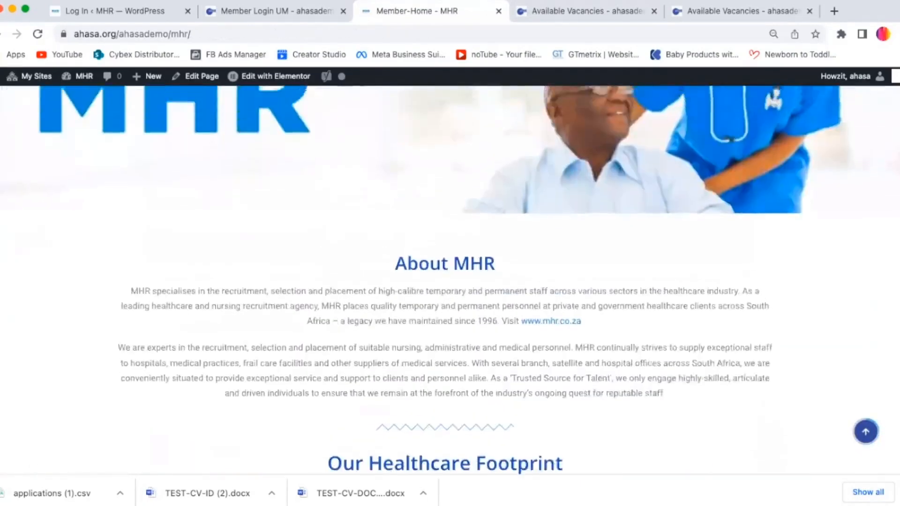
{"action": "scroll", "coordinate": [449, 279], "scroll_direction": "up", "scroll_amount": 1}
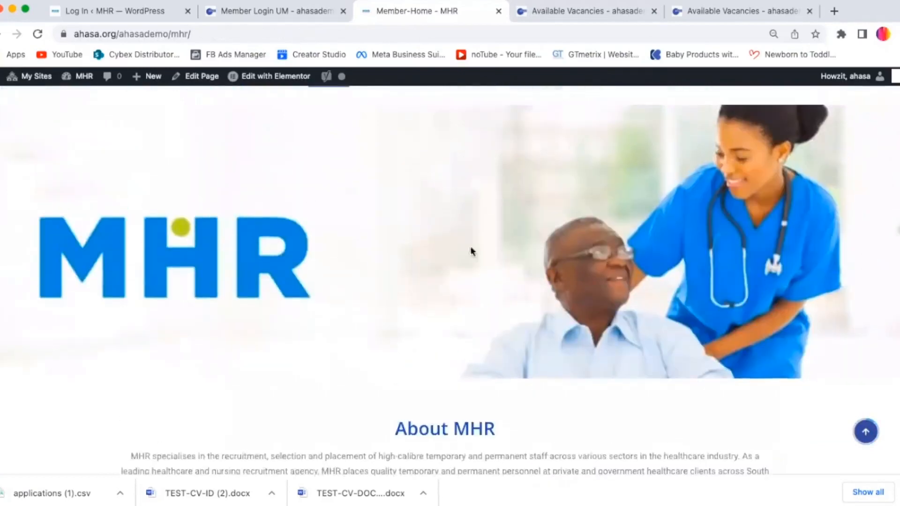
{"action": "scroll", "coordinate": [733, 238], "scroll_direction": "down", "scroll_amount": 6}
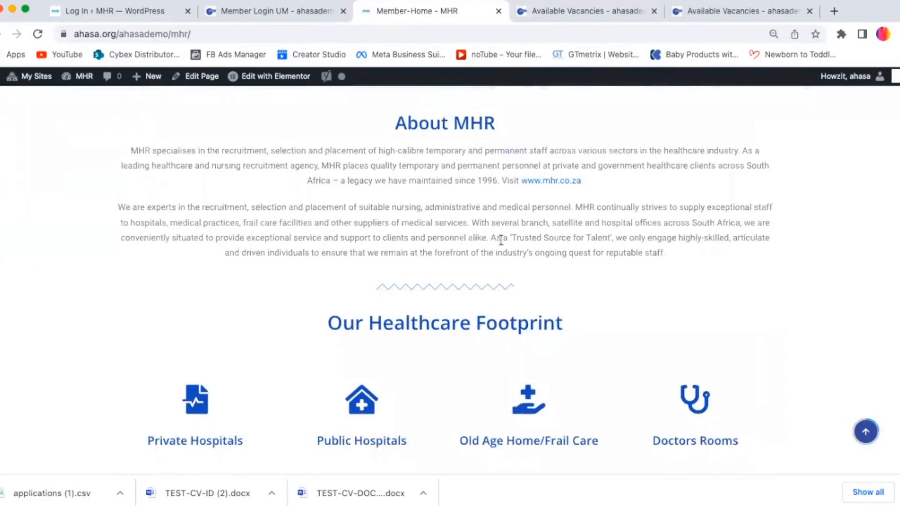
{"action": "scroll", "coordinate": [887, 306], "scroll_direction": "down", "scroll_amount": 8}
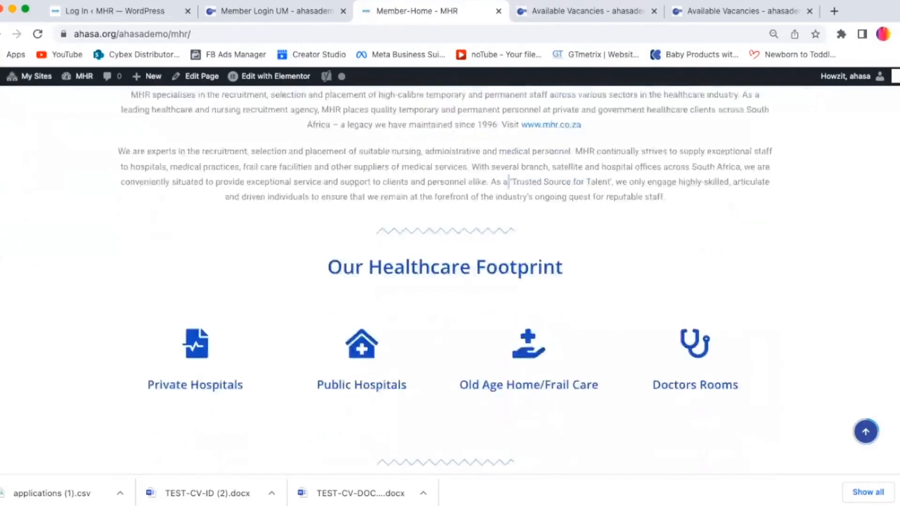
{"action": "scroll", "coordinate": [888, 290], "scroll_direction": "up", "scroll_amount": 2}
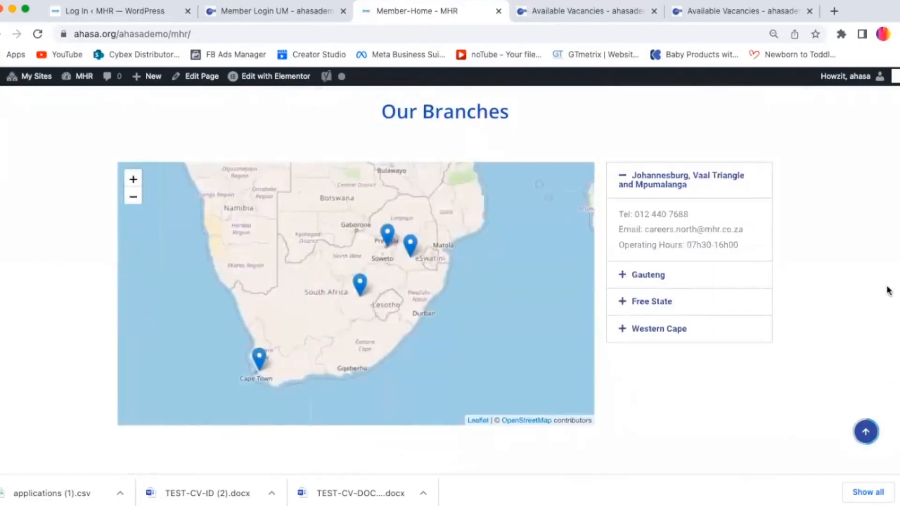
Step: Expand the Free State, Western Cape and Gauteng entries beside the branches map to view their contact details
{"action": "left_click", "coordinate": [694, 282]}
{"action": "left_click", "coordinate": [657, 373]}
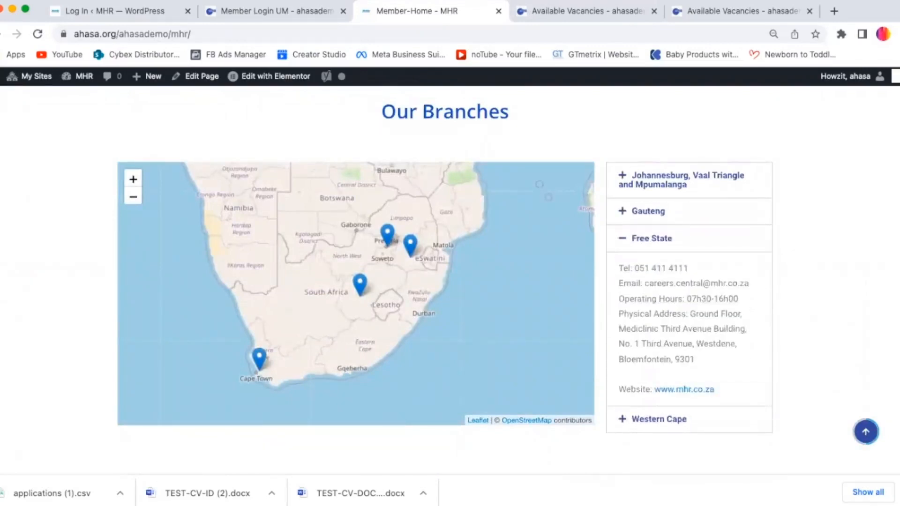
{"action": "scroll", "coordinate": [657, 328], "scroll_direction": "down", "scroll_amount": 8}
{"action": "scroll", "coordinate": [657, 328], "scroll_direction": "up", "scroll_amount": 8}
{"action": "scroll", "coordinate": [656, 328], "scroll_direction": "down", "scroll_amount": 2}
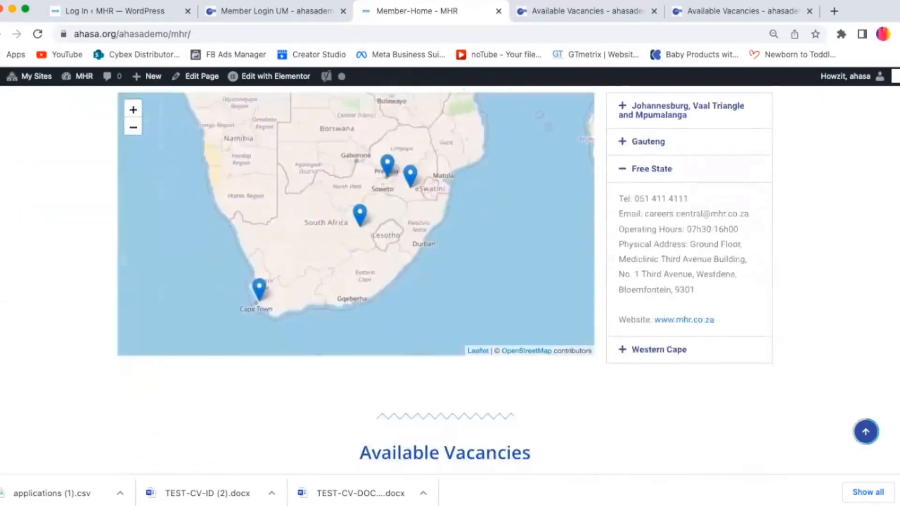
{"action": "scroll", "coordinate": [693, 219], "scroll_direction": "down", "scroll_amount": 1}
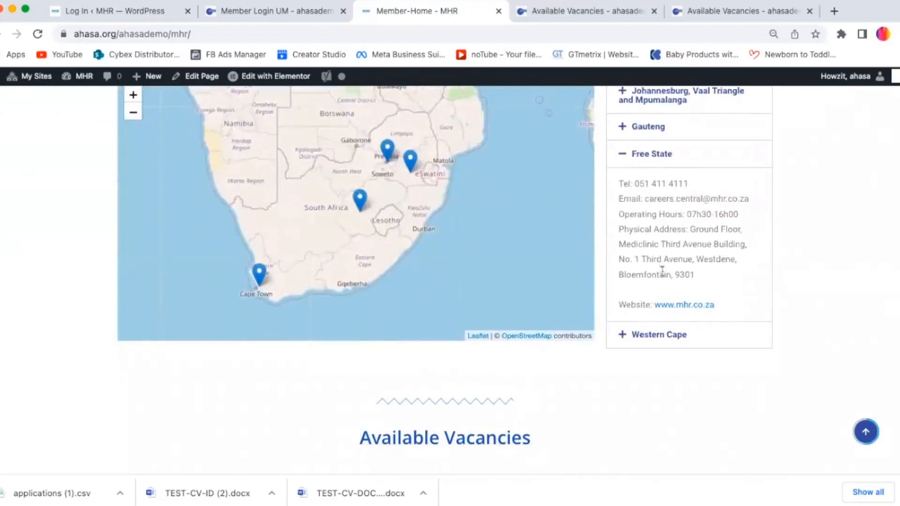
{"action": "left_click", "coordinate": [652, 335]}
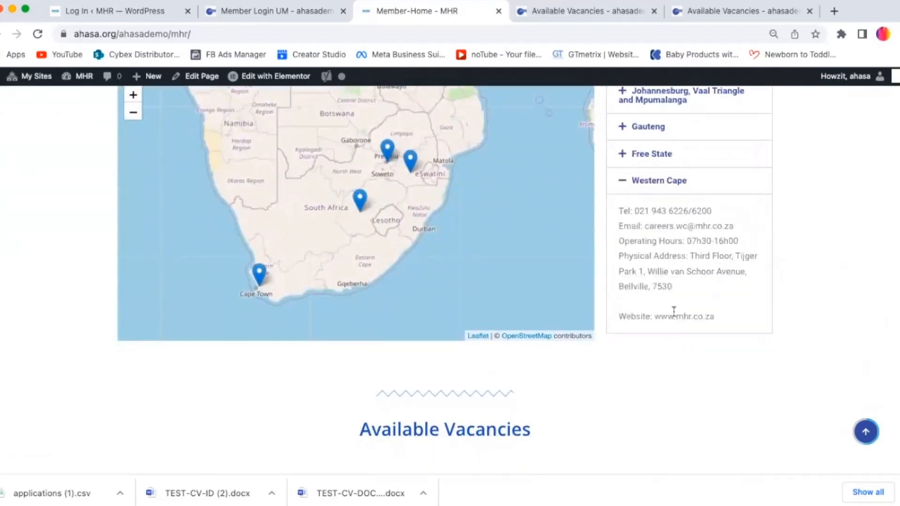
{"action": "left_click", "coordinate": [654, 127]}
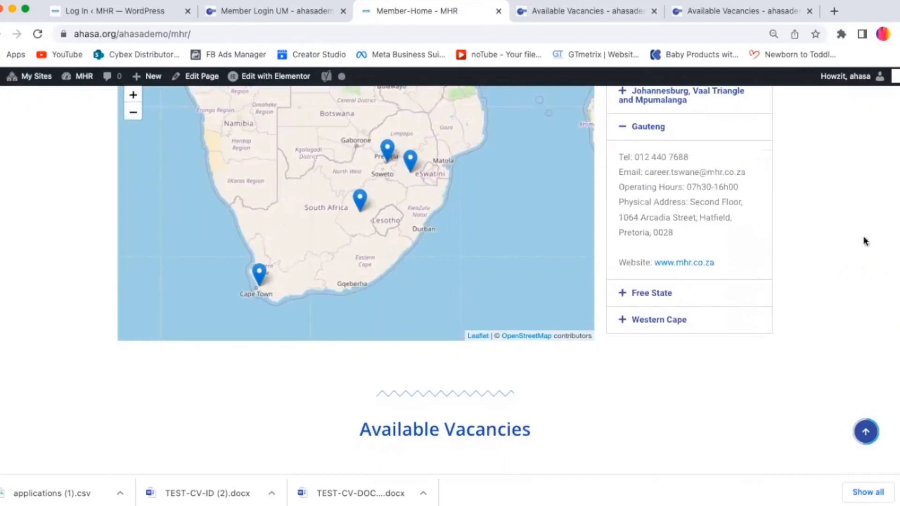
Step: Open the member home page for editing in Elementor
{"action": "scroll", "coordinate": [445, 281], "scroll_direction": "down", "scroll_amount": 10}
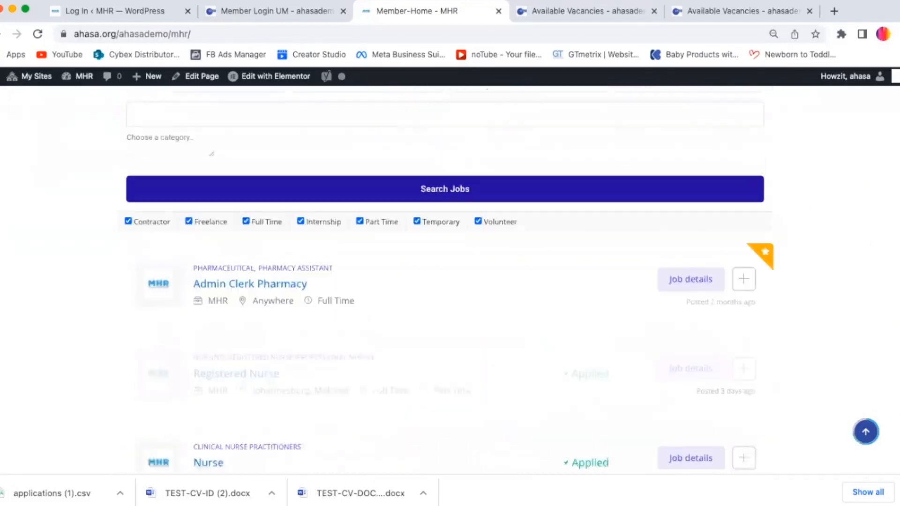
{"action": "scroll", "coordinate": [501, 214], "scroll_direction": "up", "scroll_amount": 10}
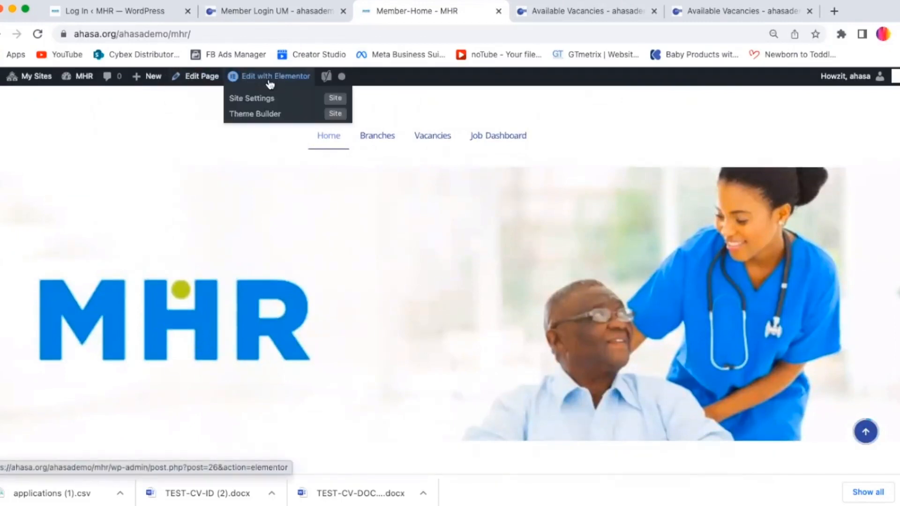
{"action": "left_click", "coordinate": [292, 81]}
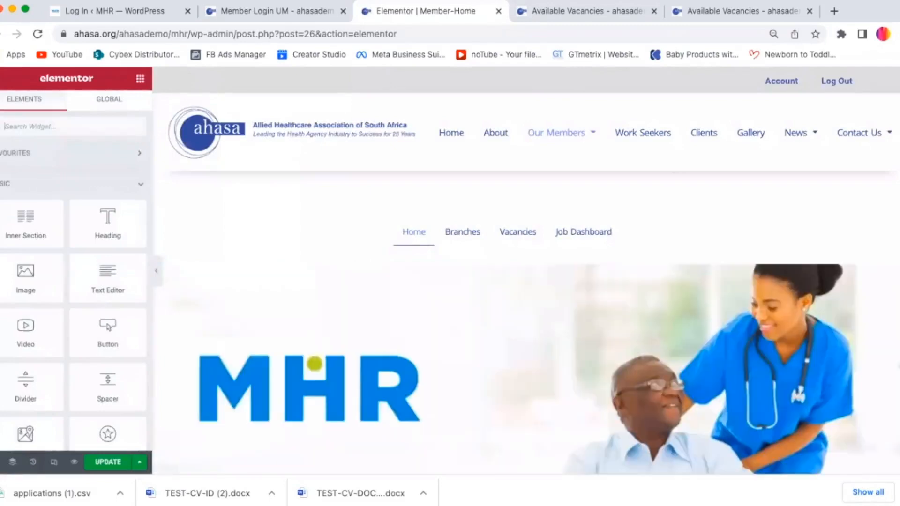
Step: Select the MHR banner image widget in the top section and open its image chooser
{"action": "scroll", "coordinate": [526, 270], "scroll_direction": "down", "scroll_amount": 4}
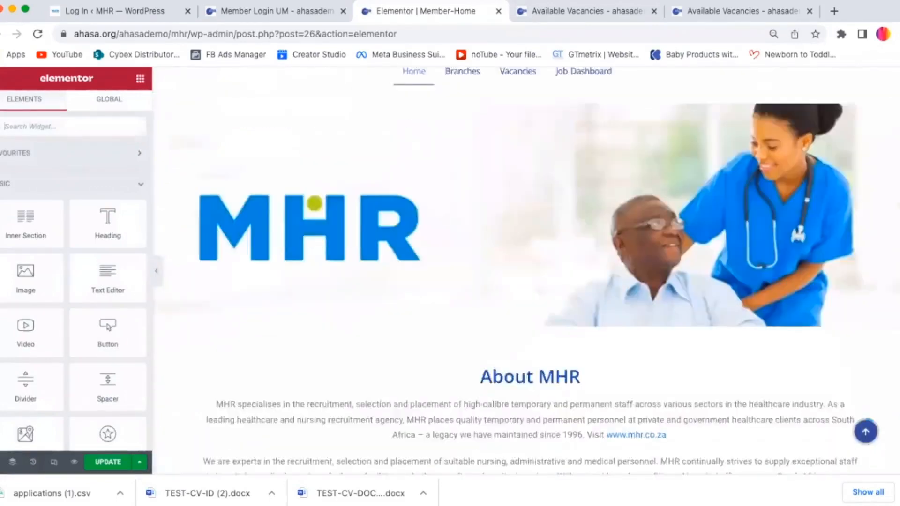
{"action": "scroll", "coordinate": [526, 271], "scroll_direction": "up", "scroll_amount": 4}
{"action": "scroll", "coordinate": [525, 270], "scroll_direction": "down", "scroll_amount": 6}
{"action": "scroll", "coordinate": [525, 270], "scroll_direction": "up", "scroll_amount": 6}
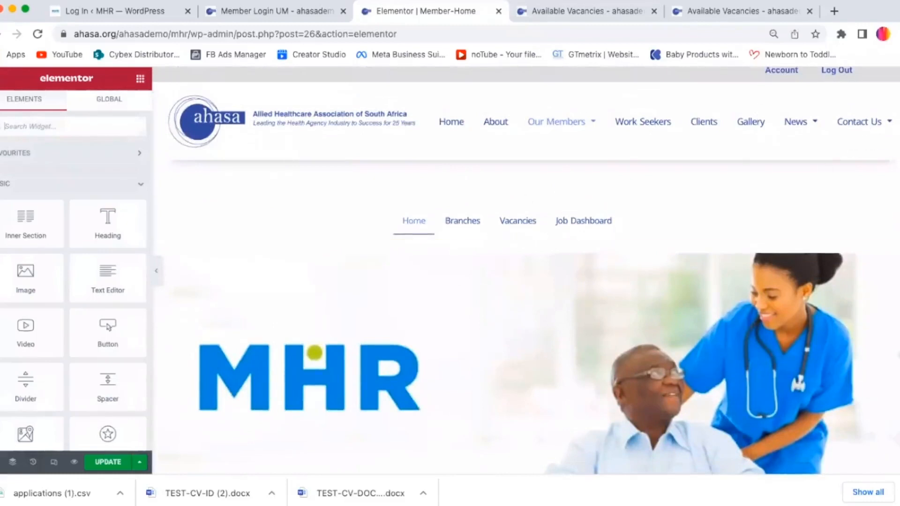
{"action": "scroll", "coordinate": [525, 271], "scroll_direction": "up", "scroll_amount": 1}
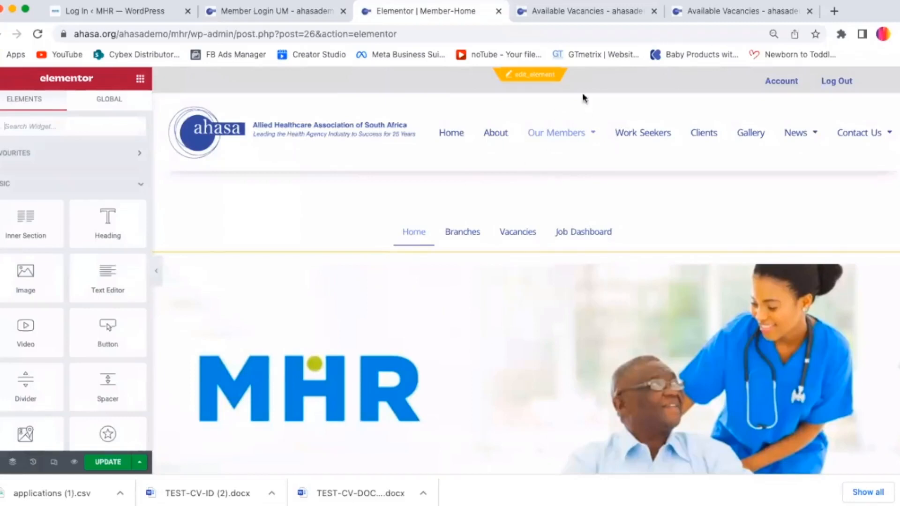
{"action": "scroll", "coordinate": [586, 170], "scroll_direction": "down", "scroll_amount": 3}
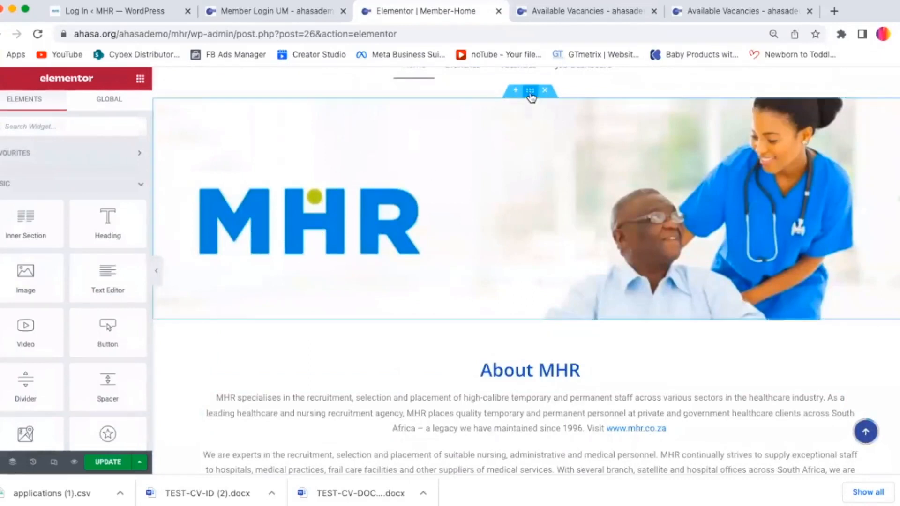
{"action": "left_click", "coordinate": [530, 95]}
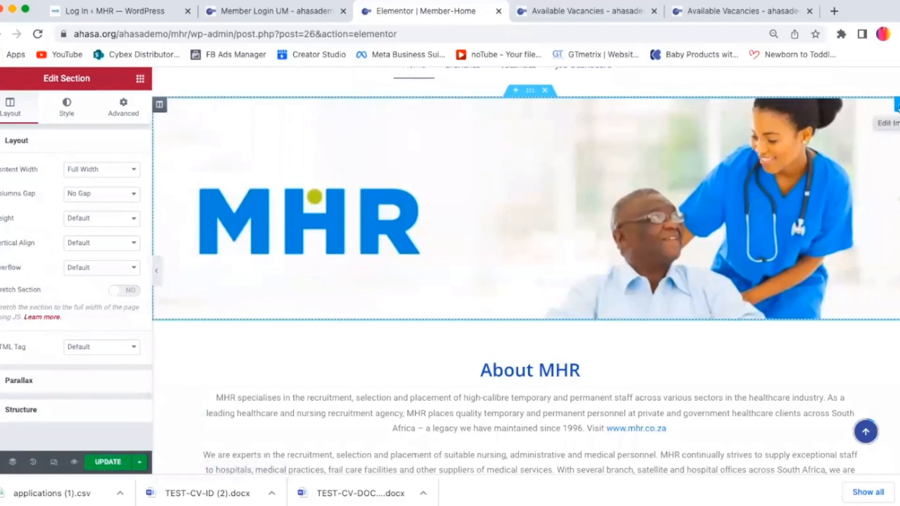
{"action": "left_click", "coordinate": [897, 107]}
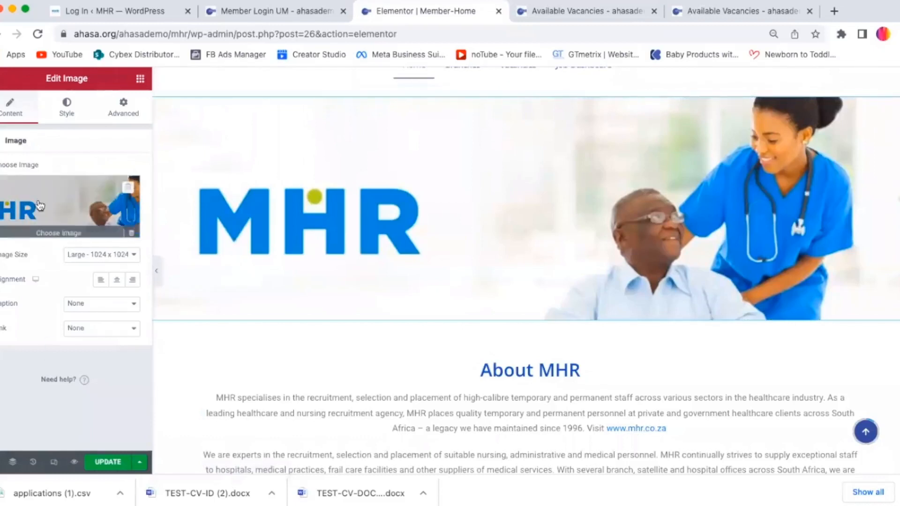
{"action": "left_click", "coordinate": [53, 214]}
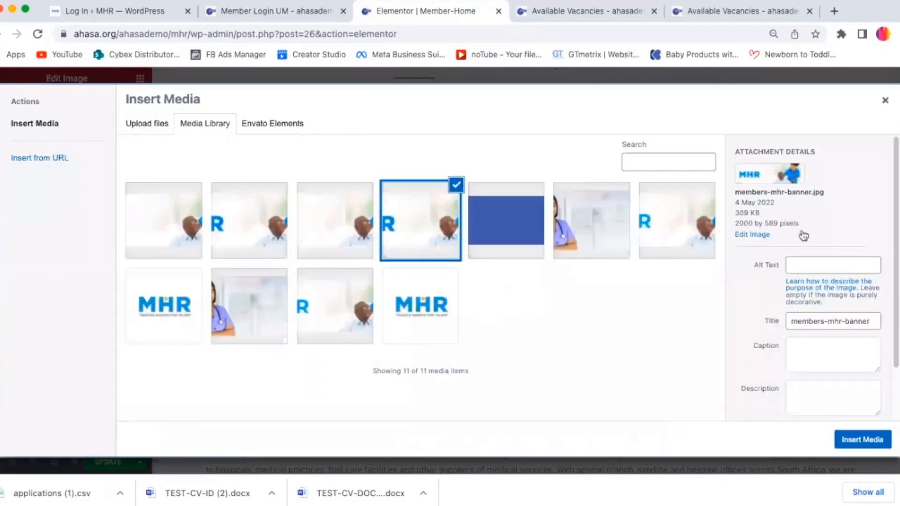
Step: Compare the banner images in the media library by their attachment details
{"action": "left_click", "coordinate": [504, 226]}
{"action": "left_click", "coordinate": [605, 224]}
{"action": "left_click", "coordinate": [685, 213]}
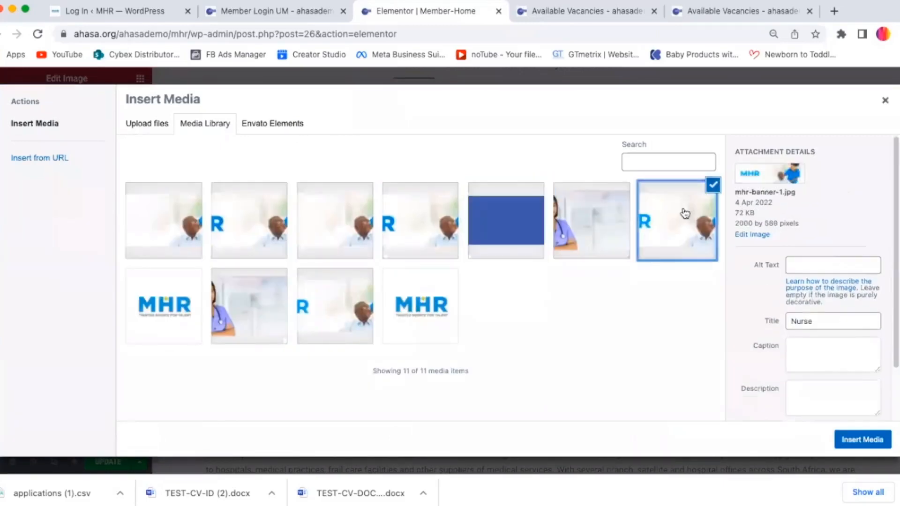
{"action": "left_click", "coordinate": [489, 238]}
{"action": "left_click", "coordinate": [370, 239]}
{"action": "left_click", "coordinate": [215, 225]}
{"action": "left_click", "coordinate": [312, 235]}
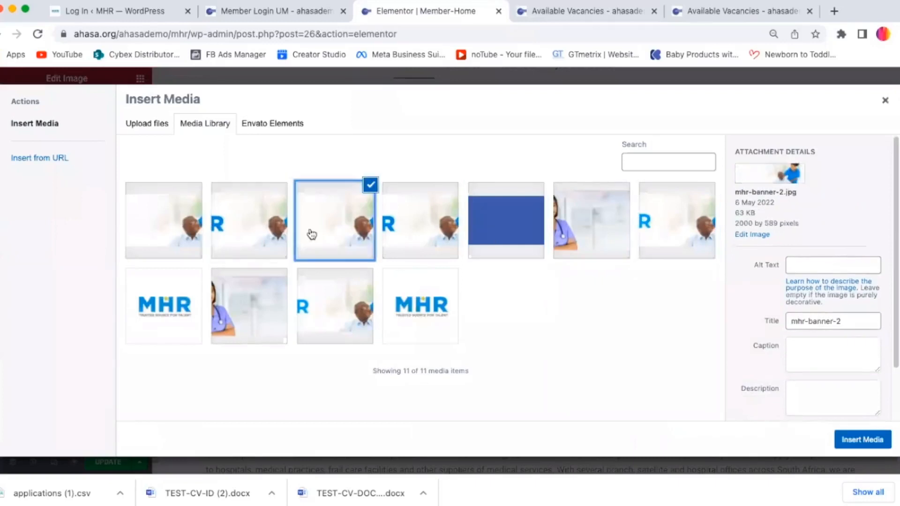
{"action": "left_click", "coordinate": [436, 237]}
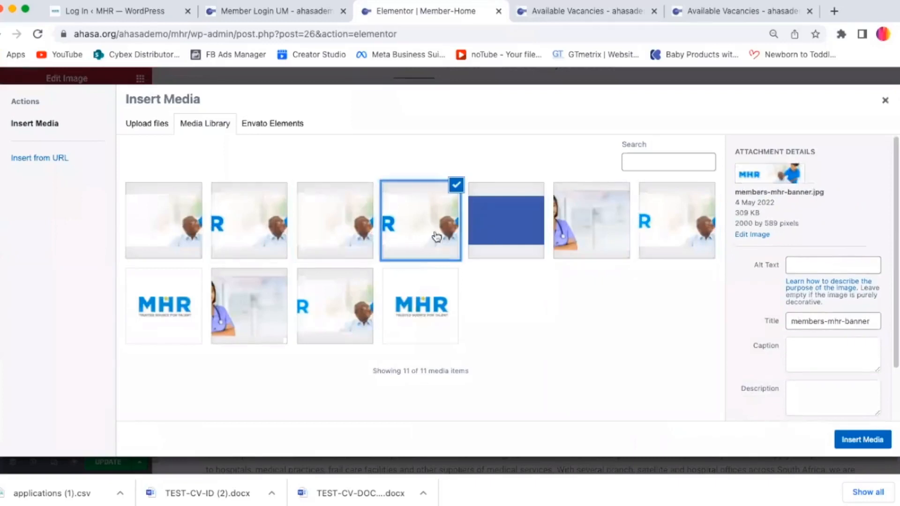
{"action": "left_click", "coordinate": [343, 236]}
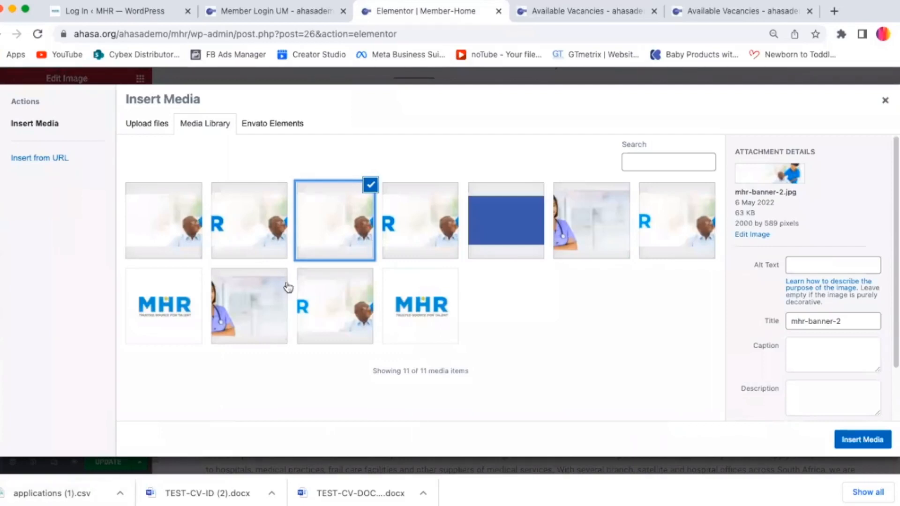
{"action": "left_click", "coordinate": [416, 232]}
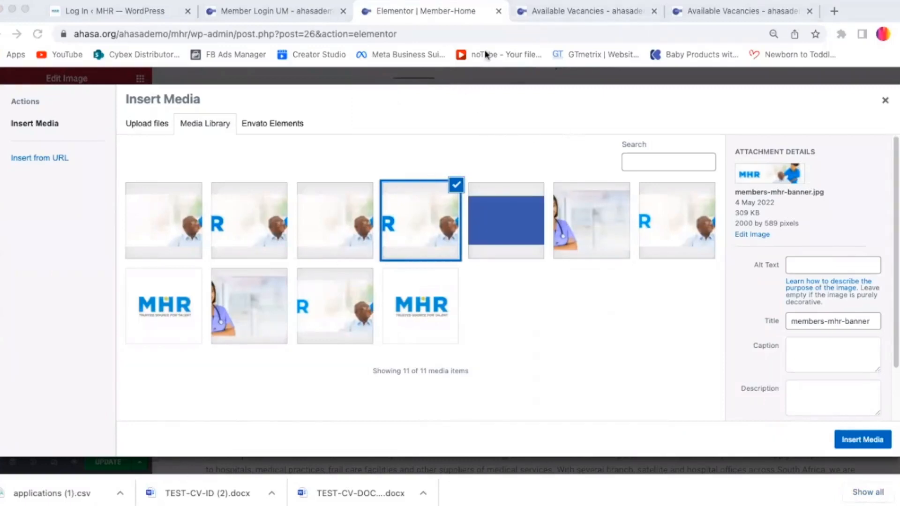
Step: Upload bannerClear.jpg to the media library and check the existing banner image's pixel dimensions
{"action": "left_click_drag", "start_coordinate": [824, 444], "coordinate": [302, 246]}
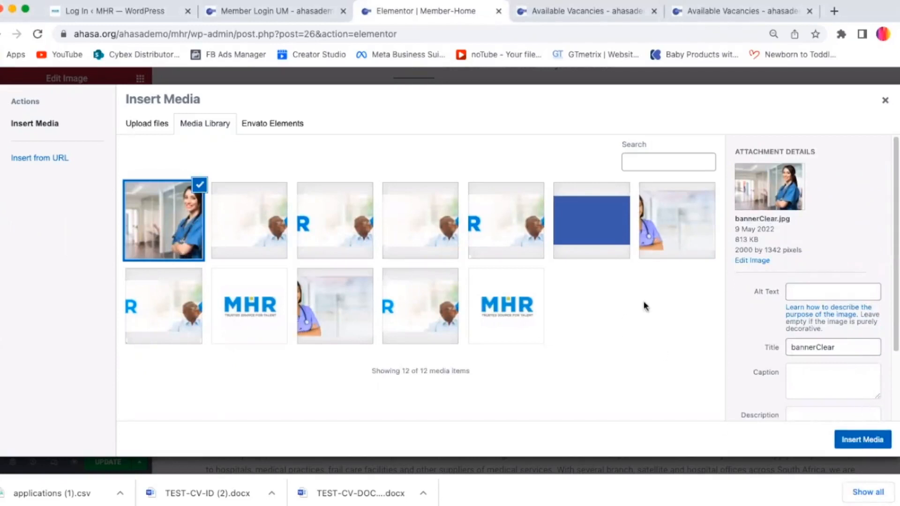
{"action": "left_click", "coordinate": [330, 241]}
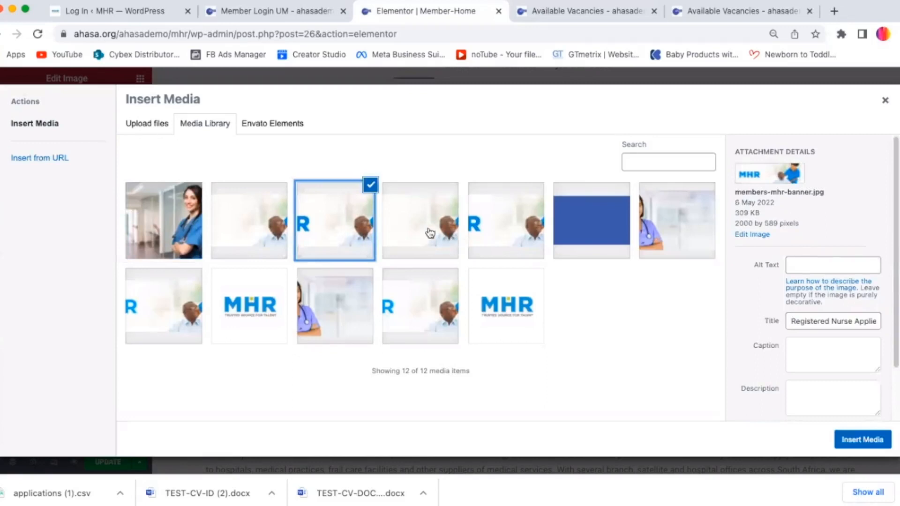
{"action": "left_click", "coordinate": [512, 241]}
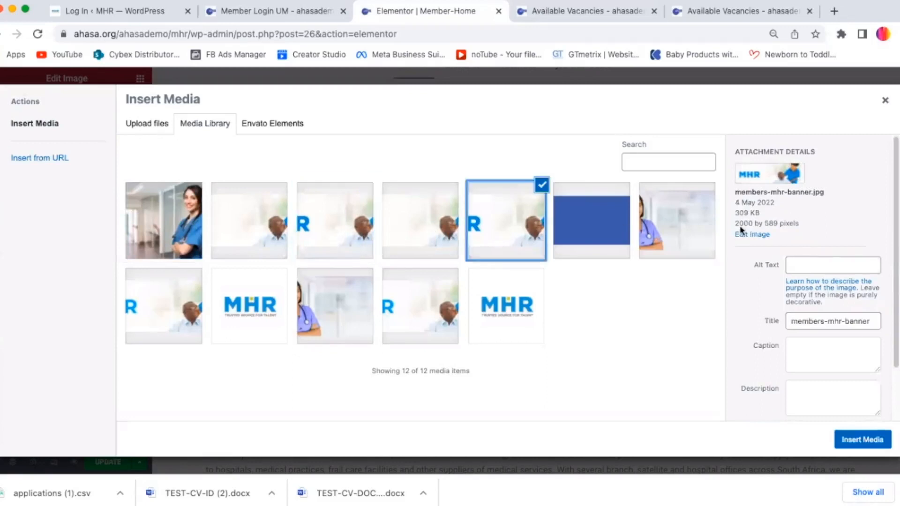
{"action": "left_click_drag", "start_coordinate": [737, 223], "coordinate": [816, 228]}
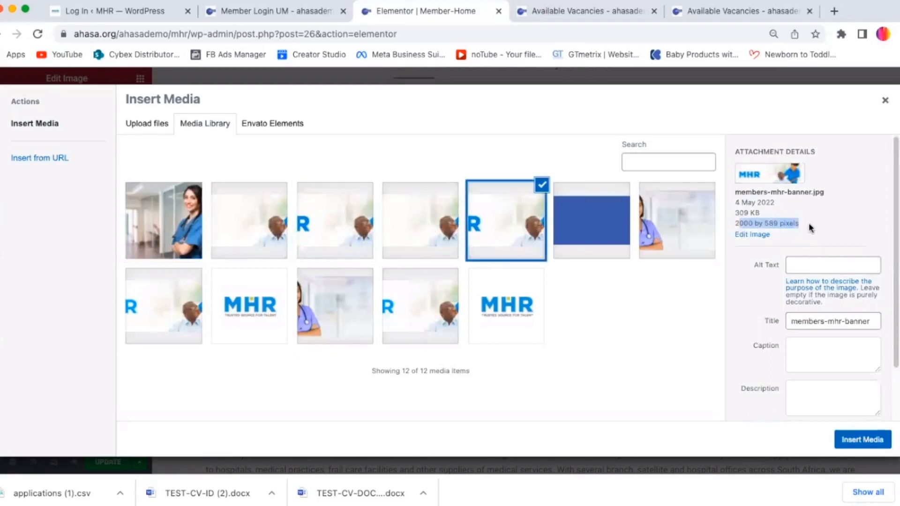
{"action": "left_click", "coordinate": [812, 226]}
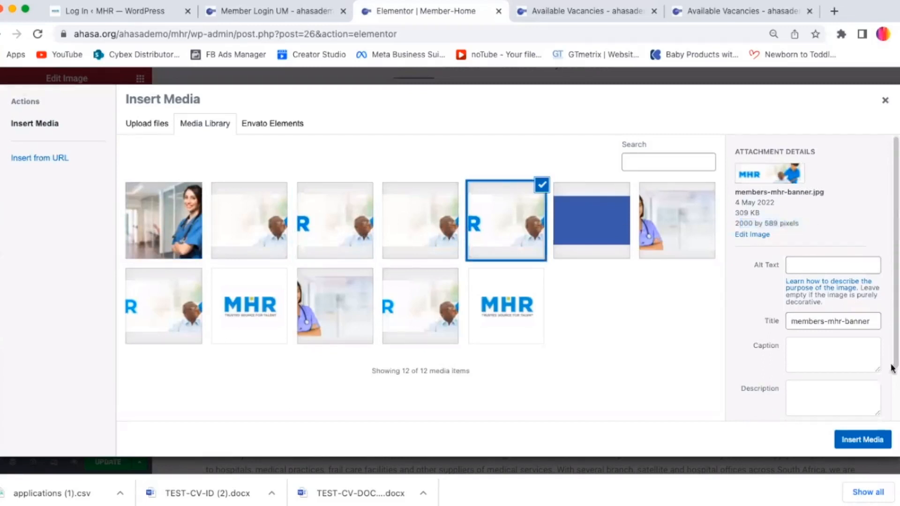
Step: Insert the selected members-mhr-banner.jpg image into the banner image widget
{"action": "left_click", "coordinate": [862, 441]}
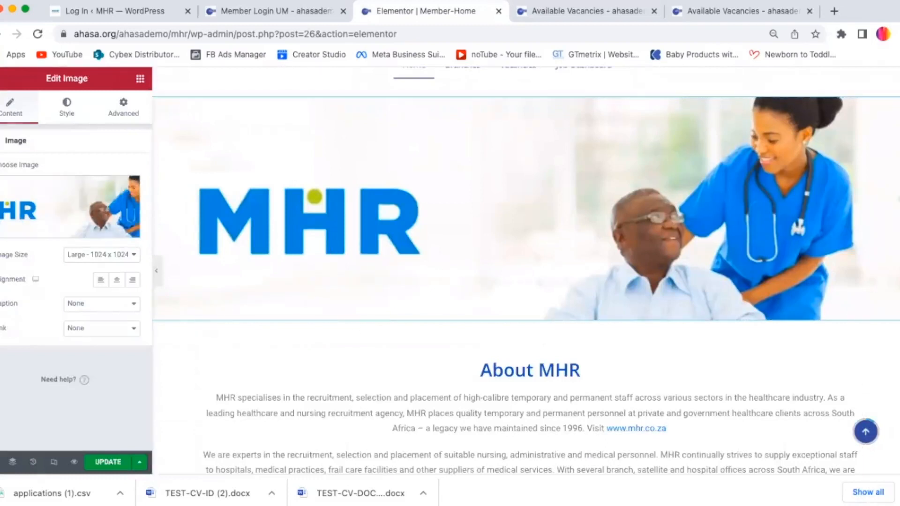
Step: Open the About MHR introductory paragraph for editing in the text editor
{"action": "scroll", "coordinate": [540, 169], "scroll_direction": "down", "scroll_amount": 4}
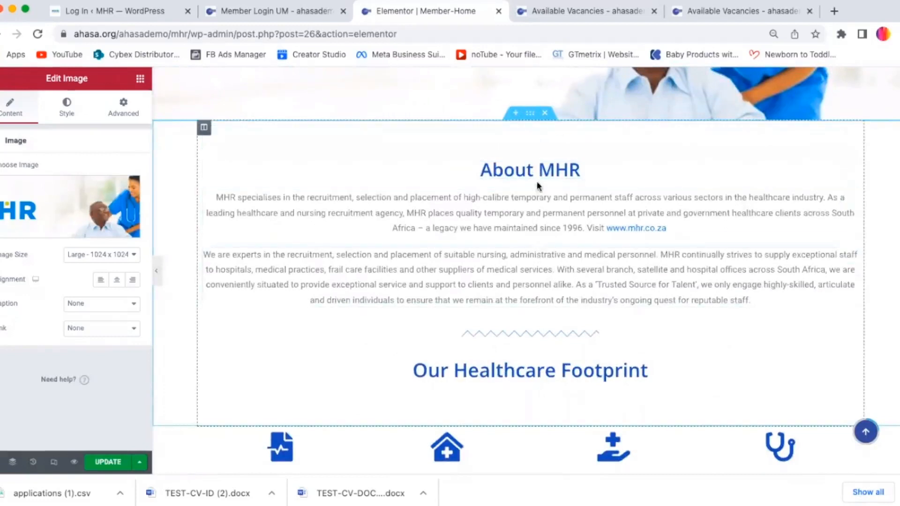
{"action": "left_click", "coordinate": [539, 196]}
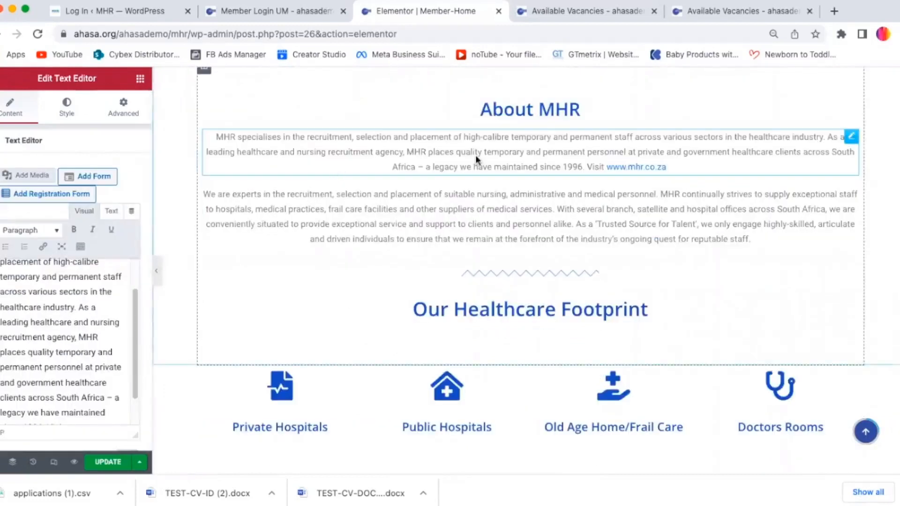
{"action": "left_click_drag", "start_coordinate": [686, 170], "coordinate": [588, 165]}
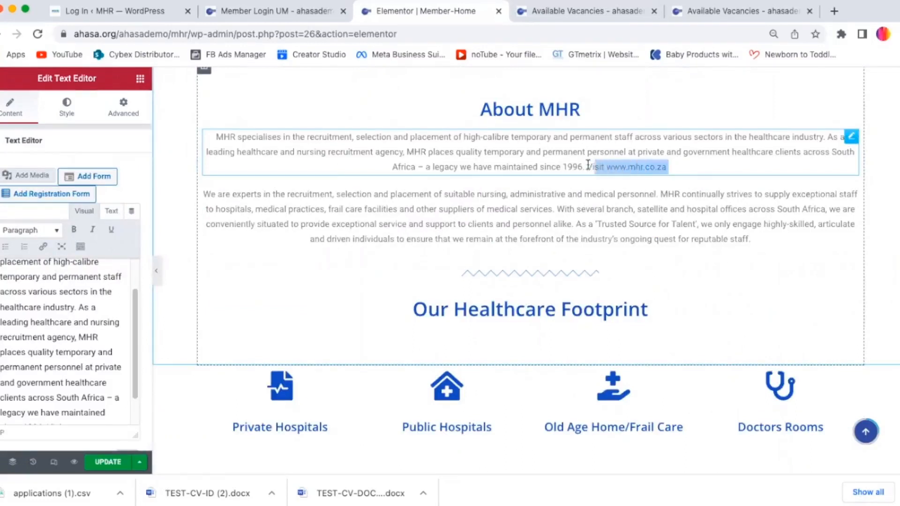
{"action": "left_click_drag", "start_coordinate": [668, 168], "coordinate": [669, 168]}
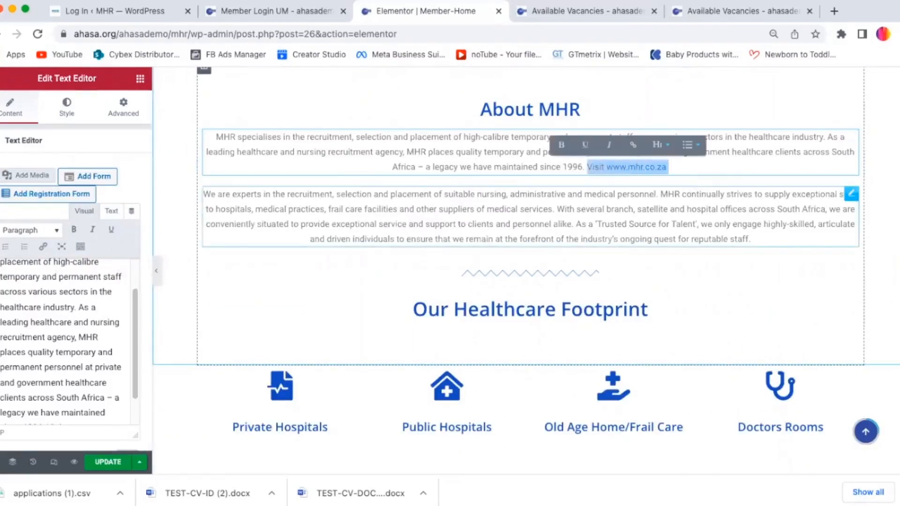
{"action": "key", "text": "Return"}
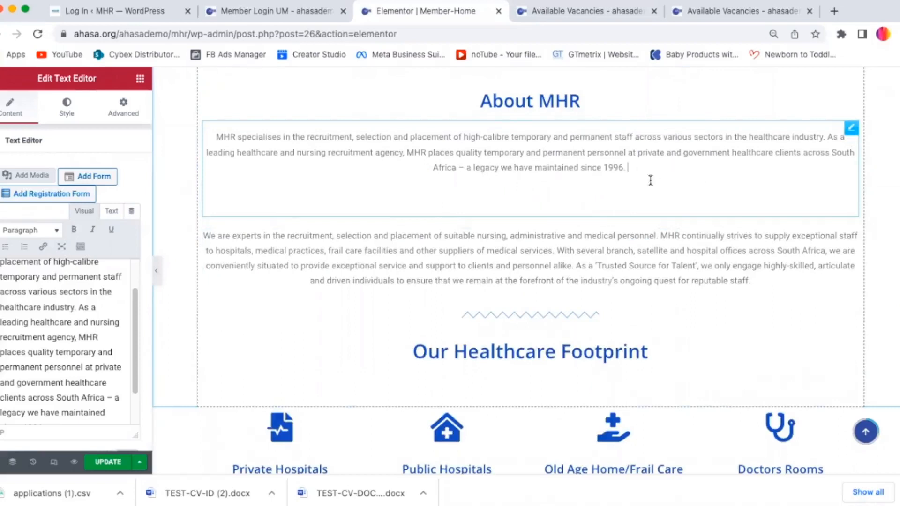
{"action": "key", "text": "ctrl+z"}
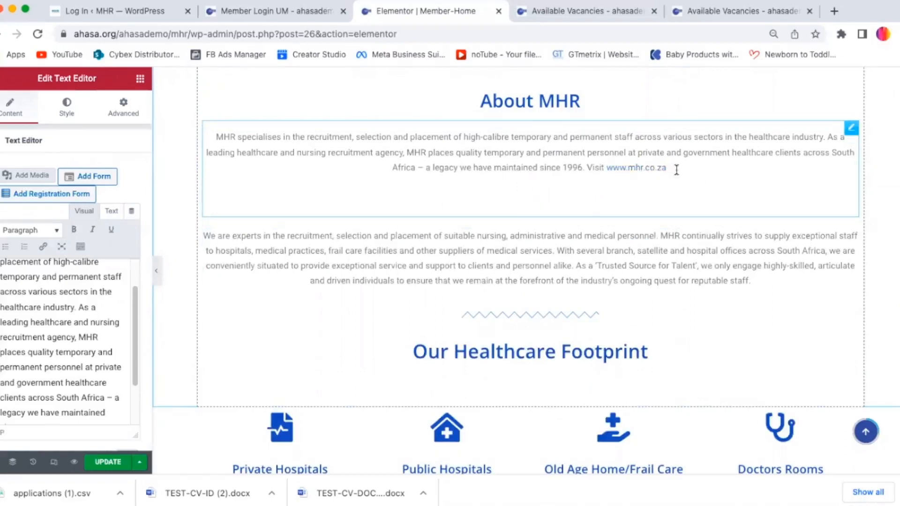
{"action": "left_click_drag", "start_coordinate": [682, 163], "coordinate": [619, 167]}
{"action": "key", "text": "BackSpace"}
{"action": "type", "text": "w"}
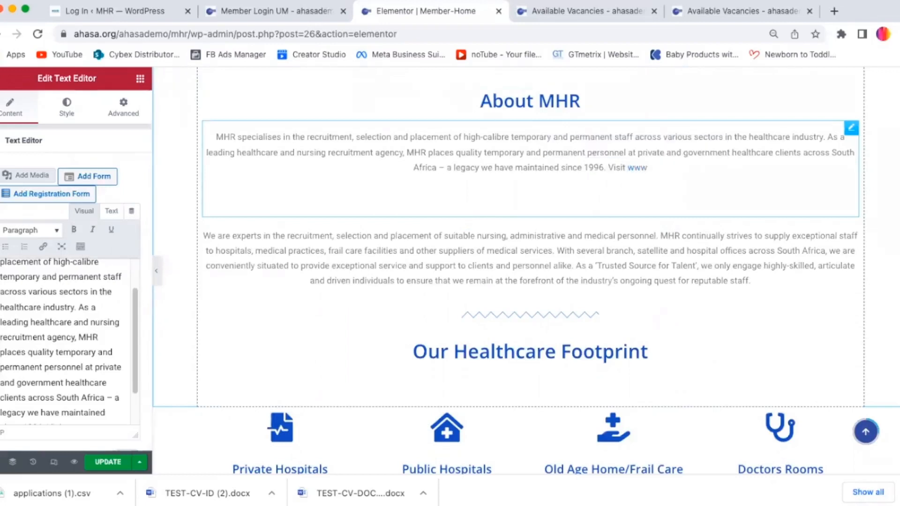
{"action": "type", "text": ".mhr.co"}
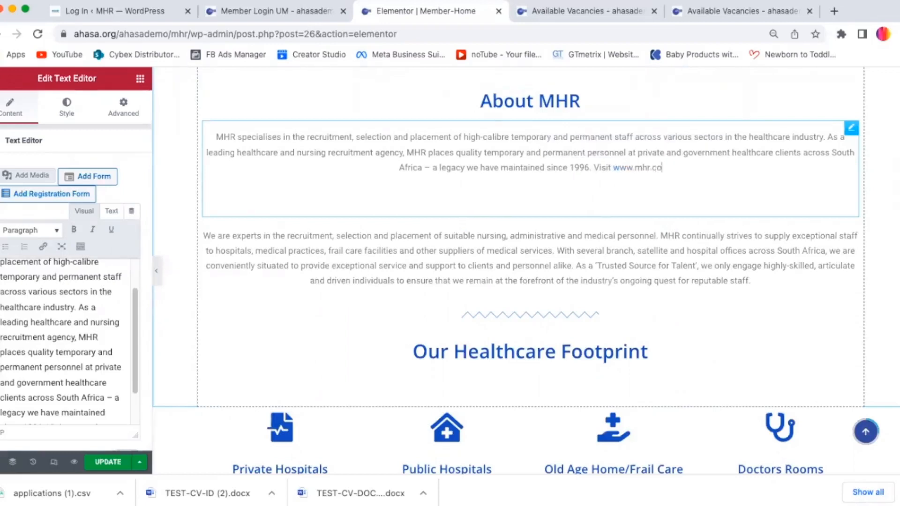
{"action": "type", "text": ".za."}
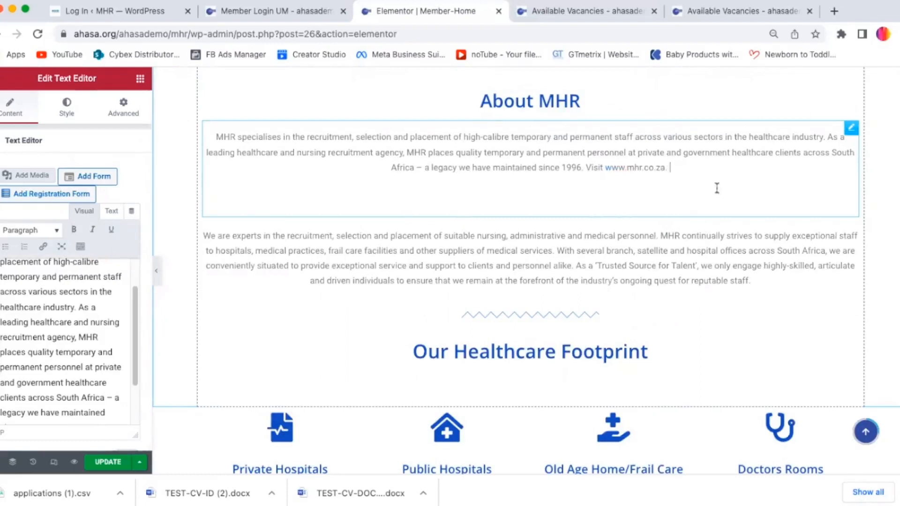
{"action": "left_click_drag", "start_coordinate": [672, 169], "coordinate": [604, 170]}
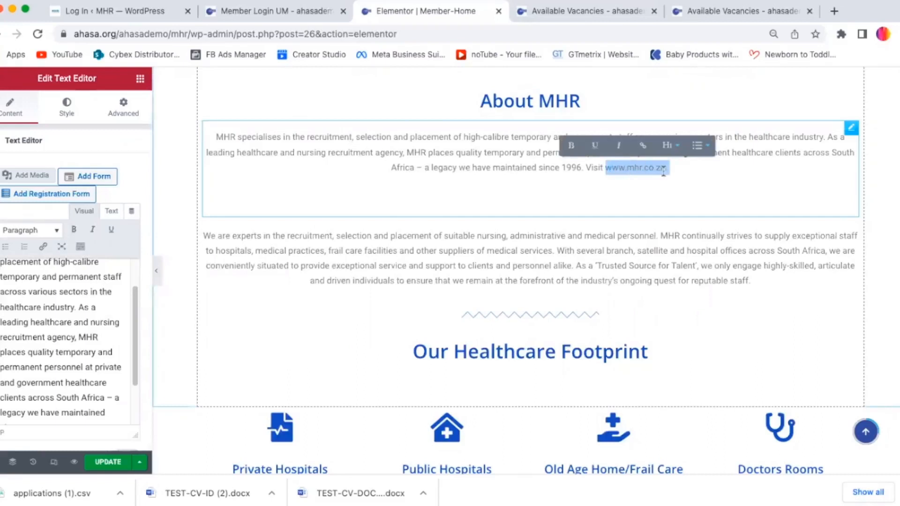
{"action": "left_click", "coordinate": [643, 147]}
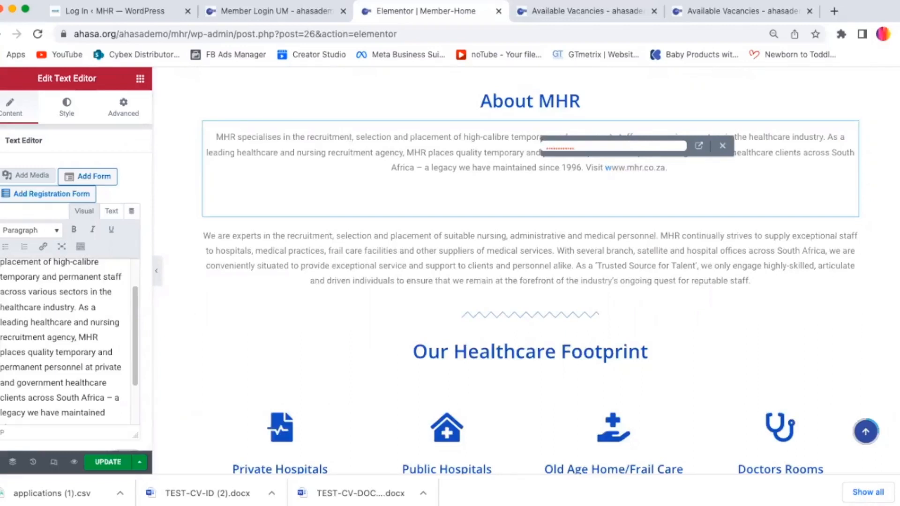
{"action": "key", "text": "Return"}
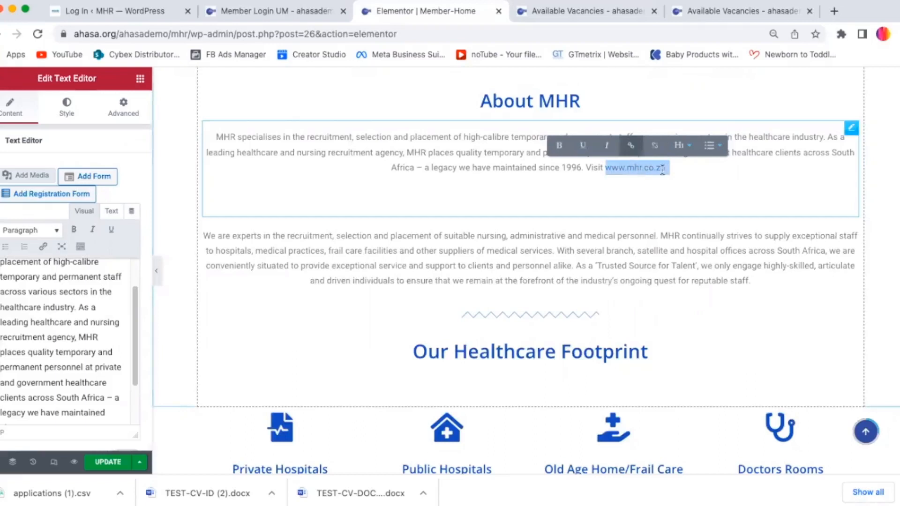
Step: Try bolding the opening words 'MHR specialises in the' in the text editor, then remove the bold again
{"action": "left_click_drag", "start_coordinate": [133, 331], "coordinate": [129, 284]}
{"action": "scroll", "coordinate": [129, 287], "scroll_direction": "down", "scroll_amount": 3}
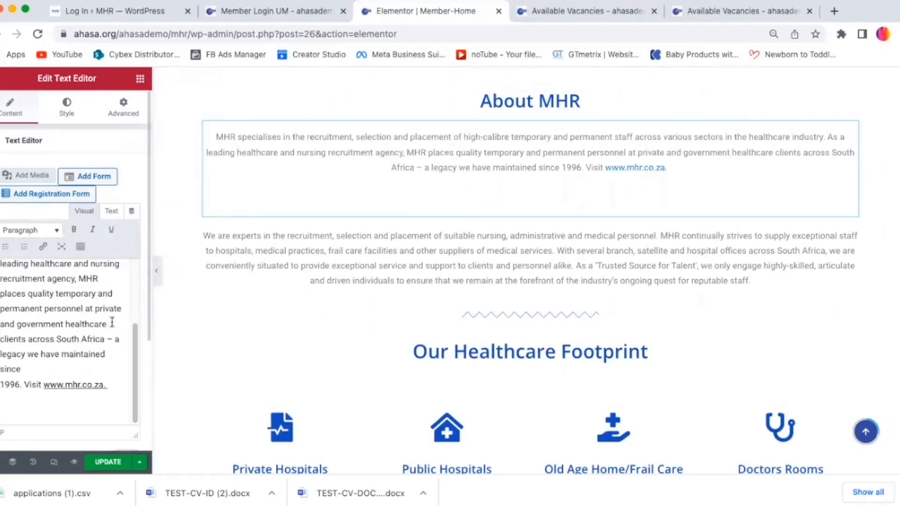
{"action": "left_click_drag", "start_coordinate": [136, 341], "coordinate": [129, 277]}
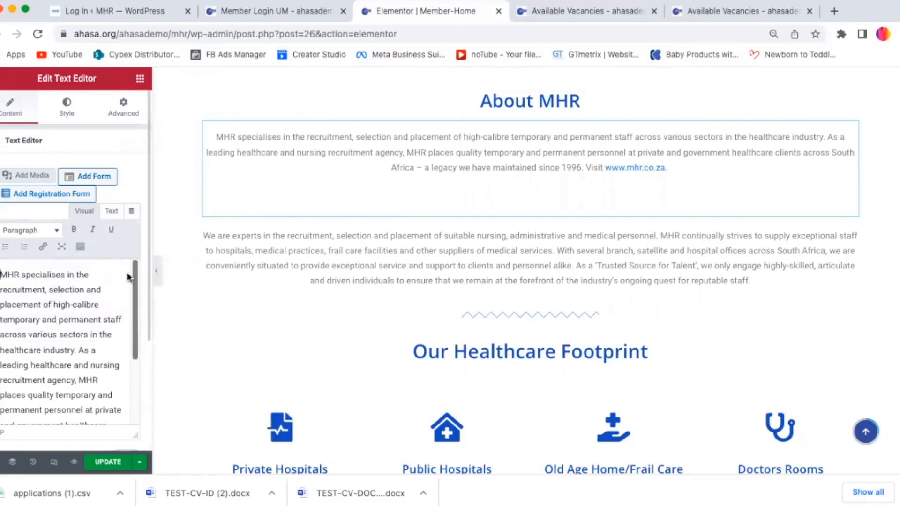
{"action": "left_click_drag", "start_coordinate": [0, 276], "coordinate": [104, 271]}
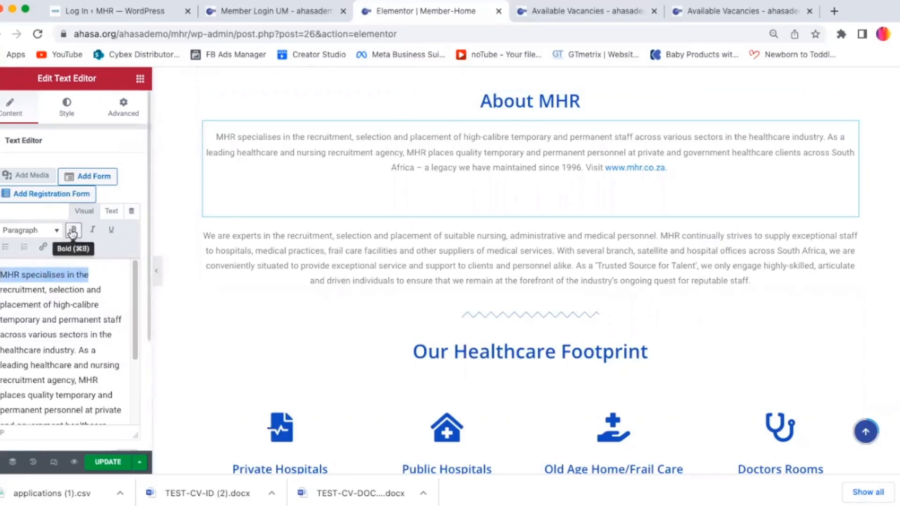
{"action": "left_click", "coordinate": [70, 232]}
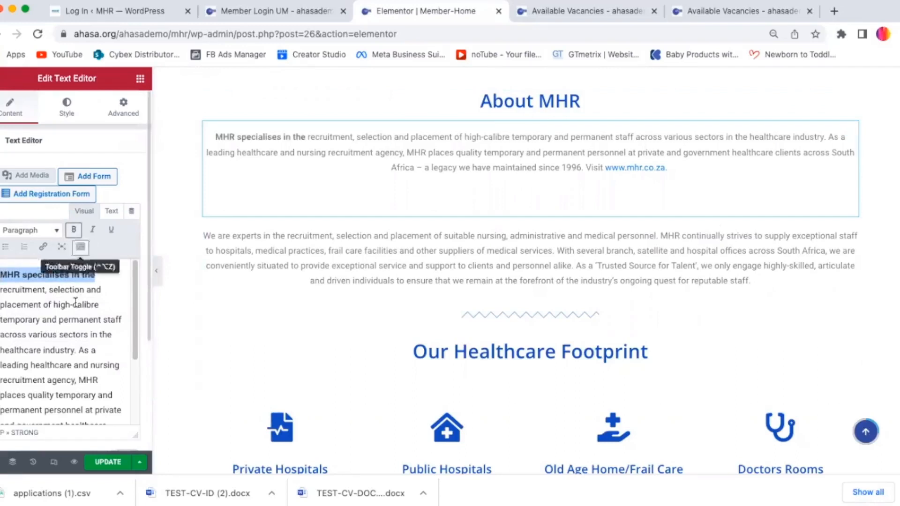
{"action": "left_click", "coordinate": [73, 230]}
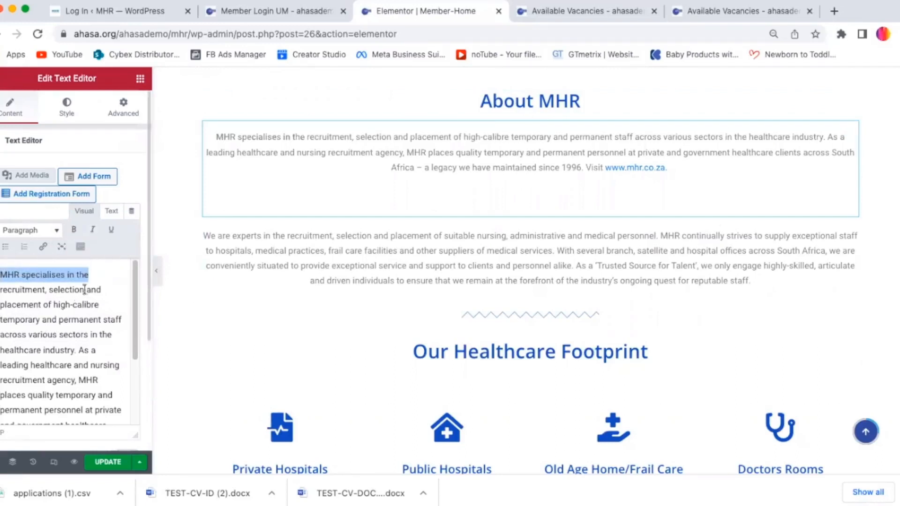
Step: Try underline, italic and bold formatting on the word 'permanent' in the paragraph and undo it all
{"action": "double_click", "coordinate": [80, 319]}
{"action": "left_click", "coordinate": [111, 229]}
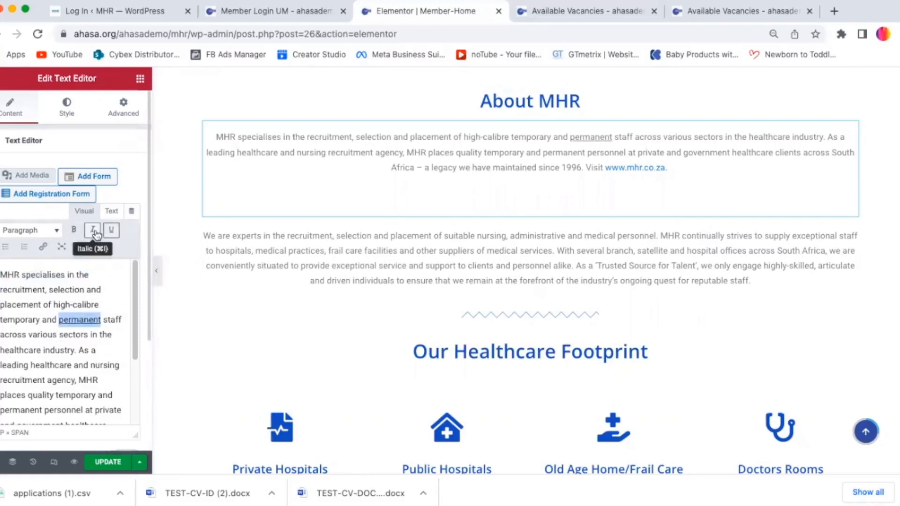
{"action": "left_click", "coordinate": [96, 234]}
{"action": "left_click", "coordinate": [97, 235]}
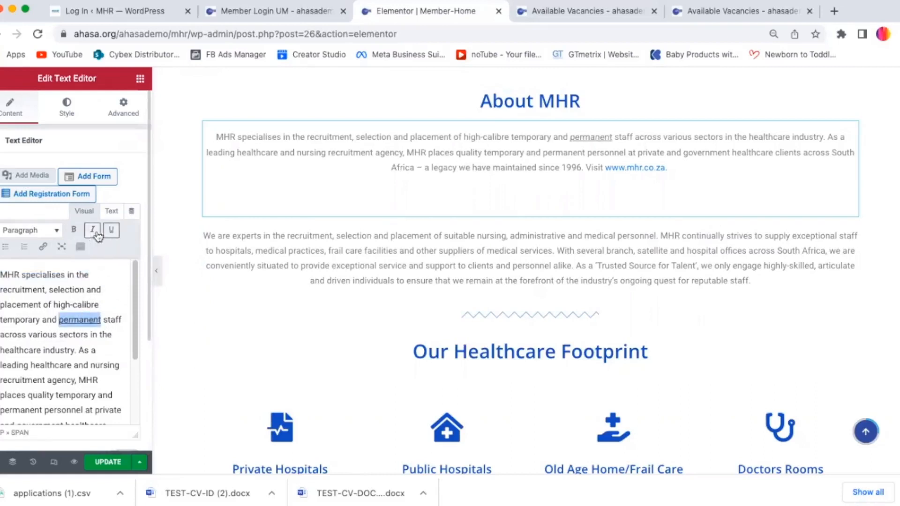
{"action": "left_click", "coordinate": [111, 229]}
{"action": "left_click", "coordinate": [85, 251]}
{"action": "key", "text": "super+b"}
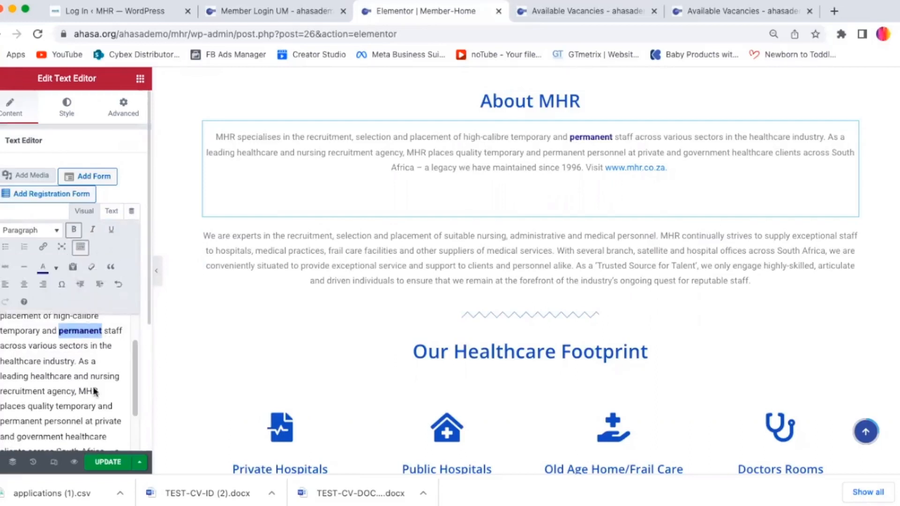
{"action": "left_click", "coordinate": [119, 286]}
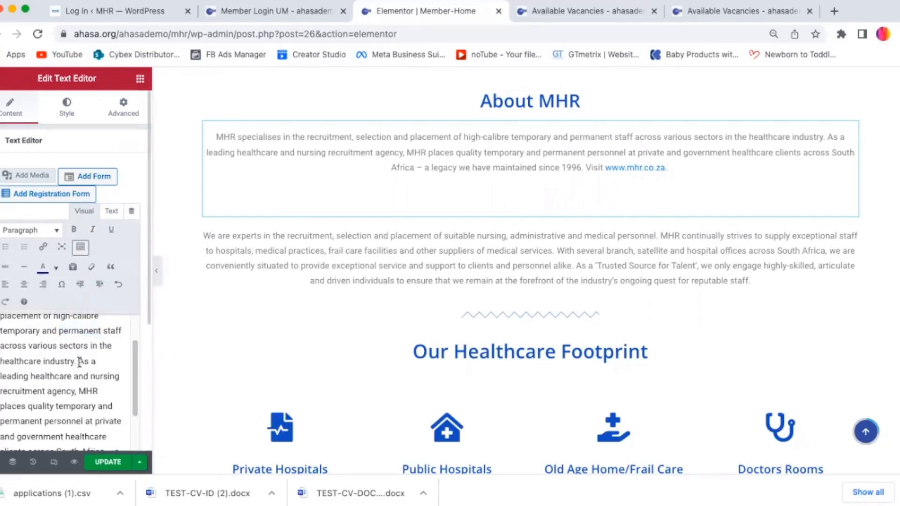
{"action": "scroll", "coordinate": [136, 372], "scroll_direction": "down", "scroll_amount": 3}
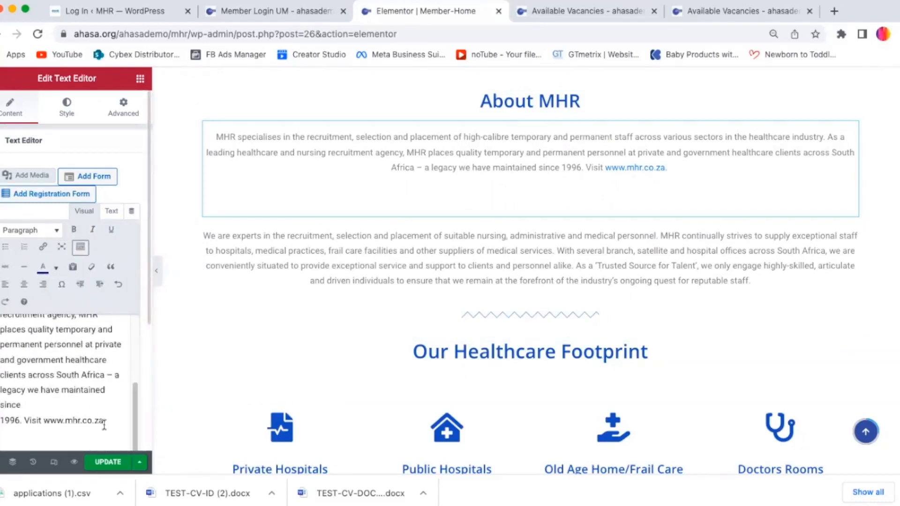
{"action": "left_click", "coordinate": [107, 419]}
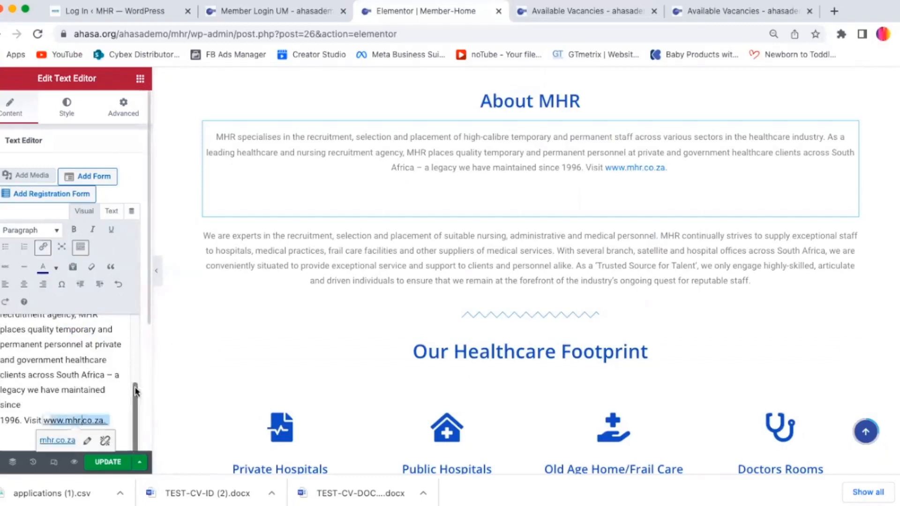
{"action": "scroll", "coordinate": [145, 317], "scroll_direction": "down", "scroll_amount": 4}
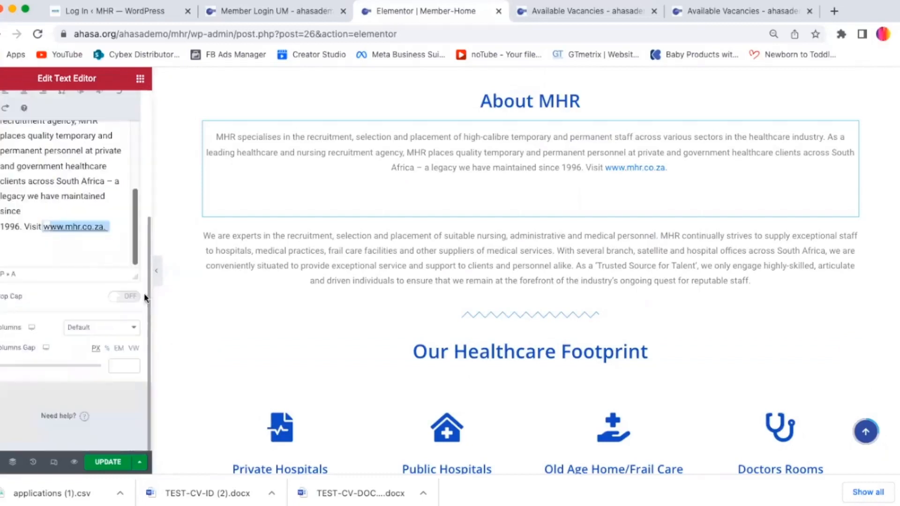
{"action": "left_click", "coordinate": [84, 224]}
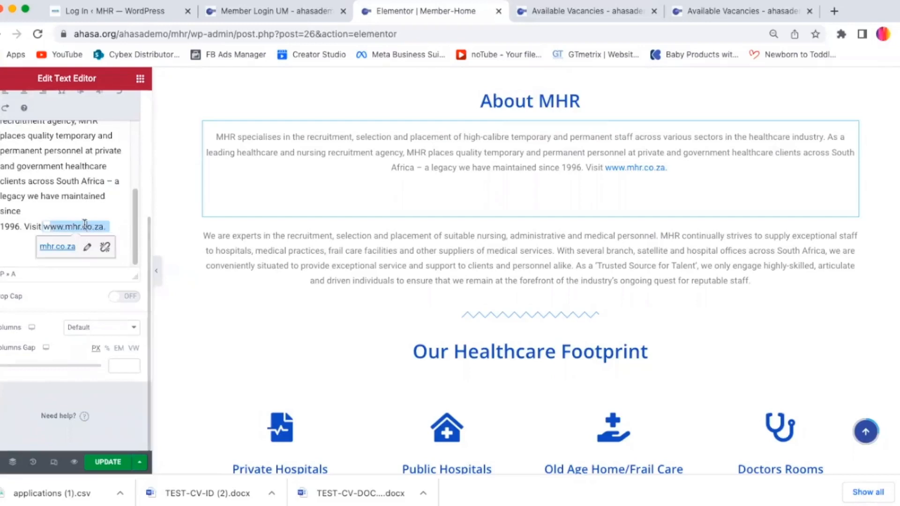
{"action": "left_click", "coordinate": [88, 245]}
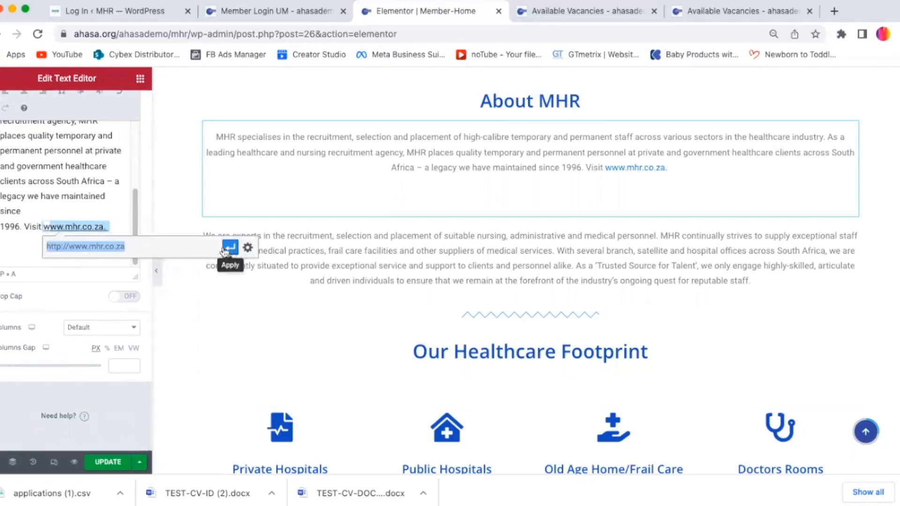
{"action": "left_click", "coordinate": [125, 184]}
{"action": "left_click_drag", "start_coordinate": [136, 211], "coordinate": [136, 160]}
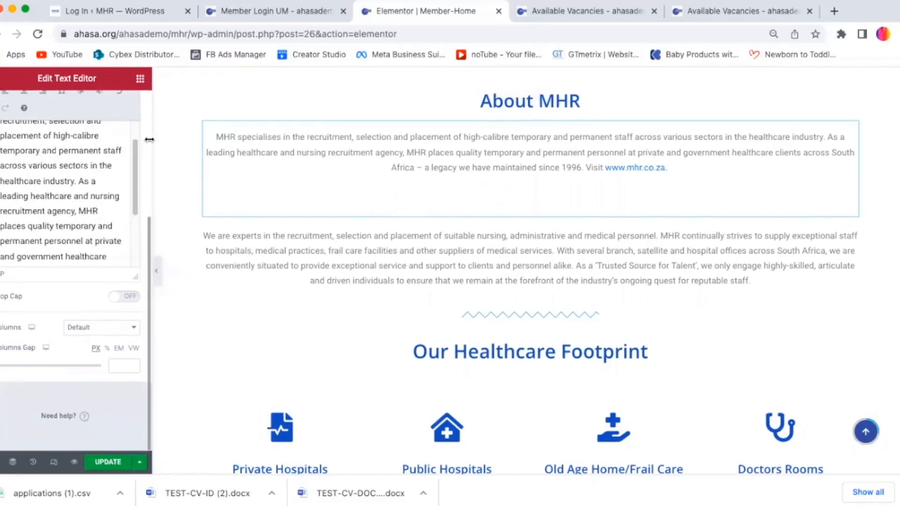
Step: Review the page's editing history actions and saved revisions
{"action": "scroll", "coordinate": [145, 144], "scroll_direction": "up", "scroll_amount": 5}
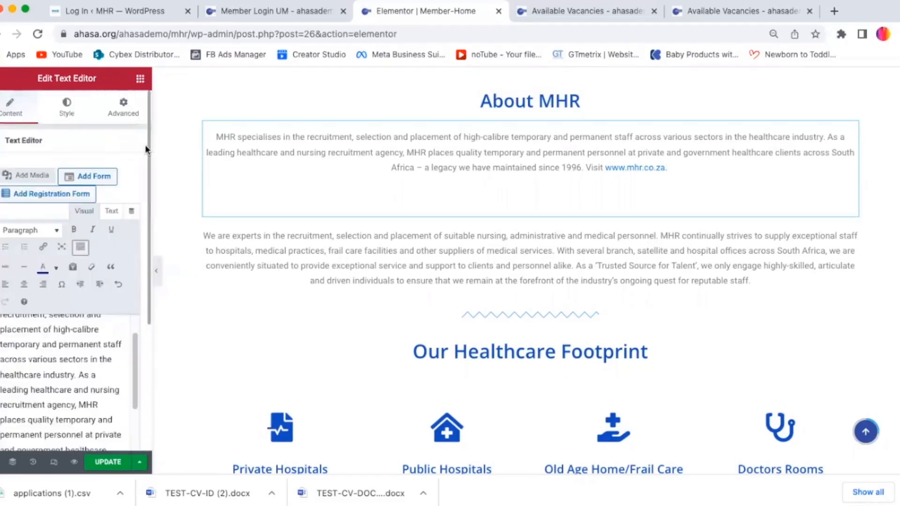
{"action": "scroll", "coordinate": [145, 144], "scroll_direction": "down", "scroll_amount": 5}
{"action": "left_click_drag", "start_coordinate": [145, 144], "coordinate": [142, 126]}
{"action": "left_click", "coordinate": [145, 124]}
{"action": "key", "text": "Escape"}
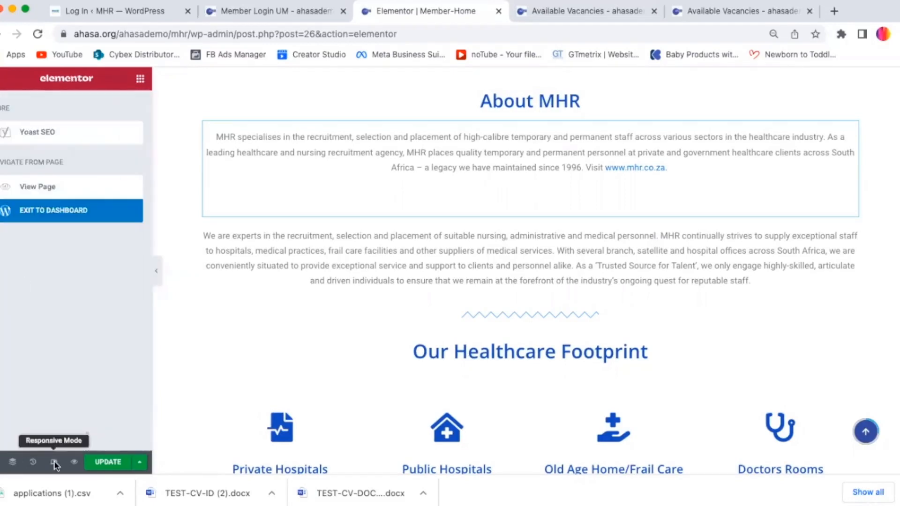
{"action": "left_click", "coordinate": [54, 462]}
{"action": "left_click", "coordinate": [33, 463]}
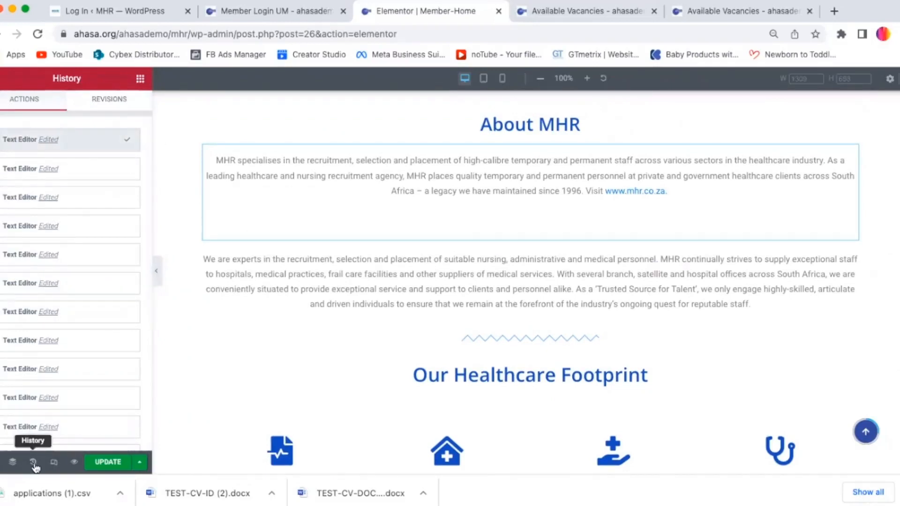
{"action": "left_click", "coordinate": [110, 100]}
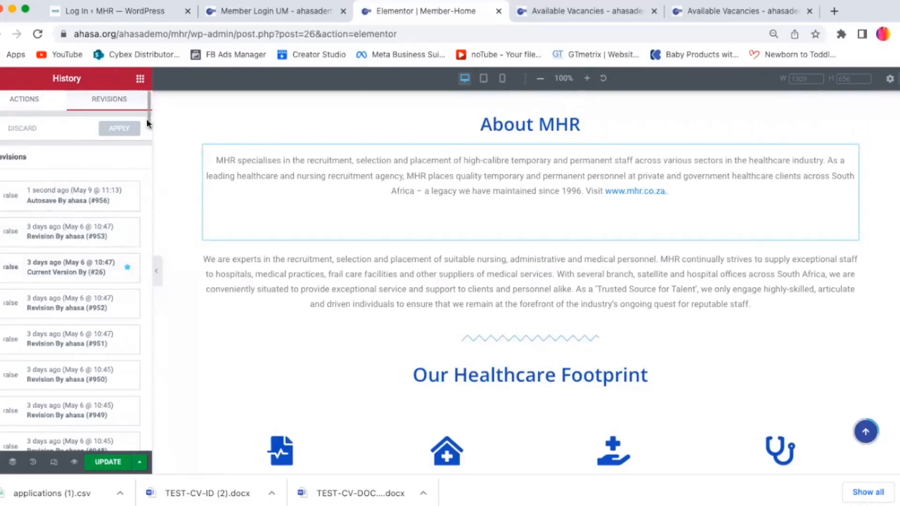
{"action": "left_click_drag", "start_coordinate": [146, 117], "coordinate": [142, 87]}
Step: Reselect the About MHR paragraph and save the page changes with Update
{"action": "left_click", "coordinate": [750, 304]}
{"action": "left_click", "coordinate": [850, 157]}
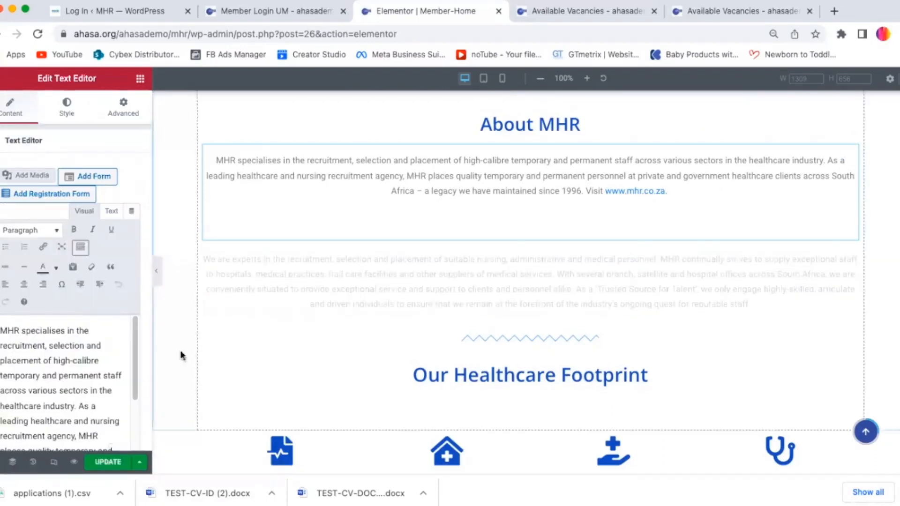
{"action": "scroll", "coordinate": [94, 413], "scroll_direction": "down", "scroll_amount": 5}
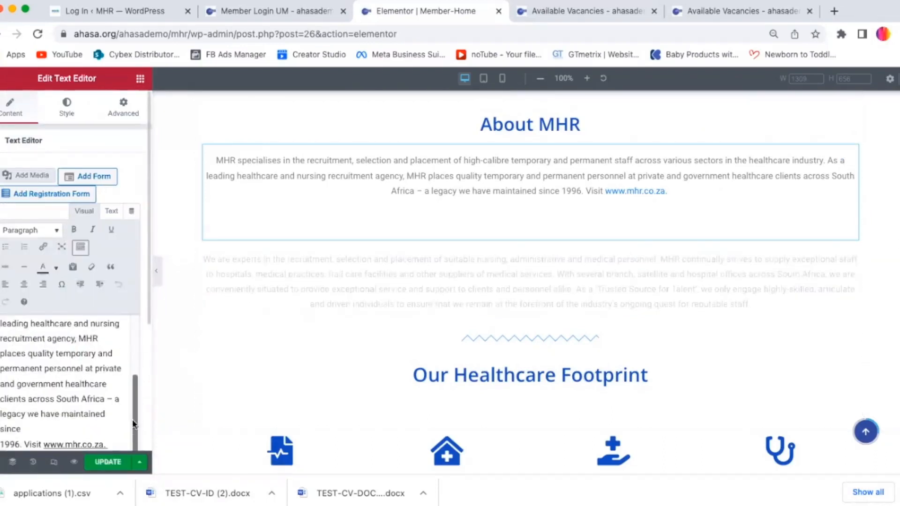
{"action": "left_click", "coordinate": [94, 444]}
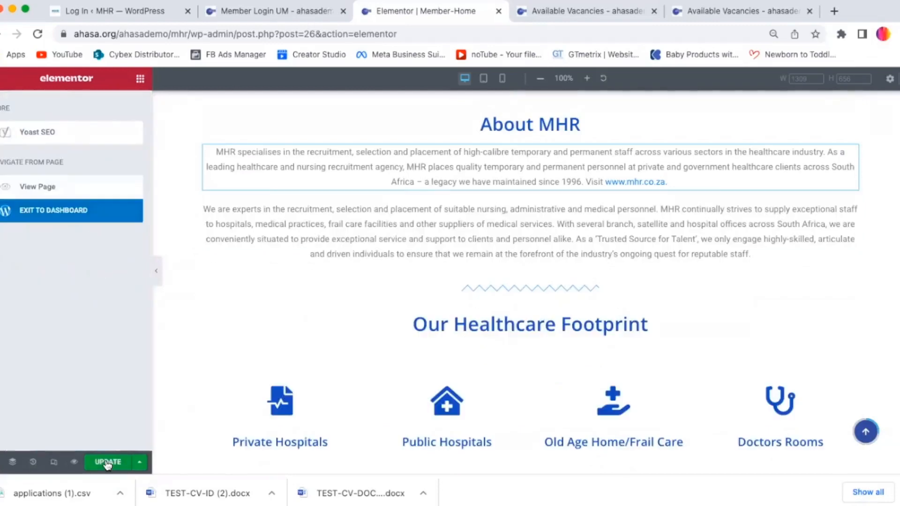
{"action": "left_click", "coordinate": [107, 464]}
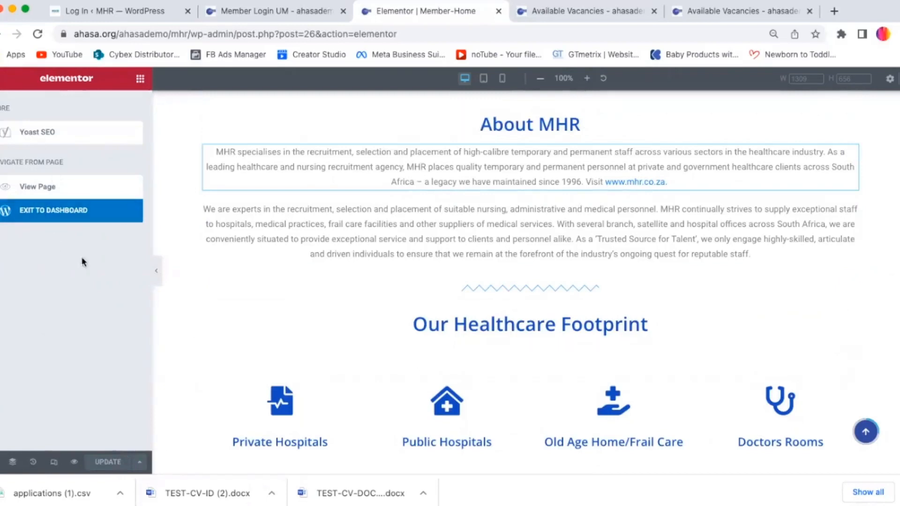
Step: Exit the Elementor editor back to the Member-Home page's WordPress edit screen
{"action": "left_click", "coordinate": [35, 211]}
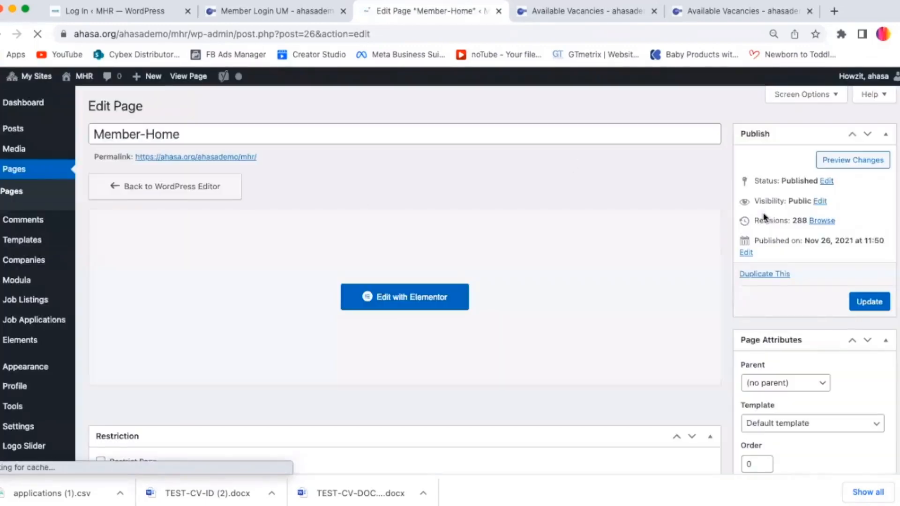
{"action": "scroll", "coordinate": [764, 217], "scroll_direction": "down", "scroll_amount": 10}
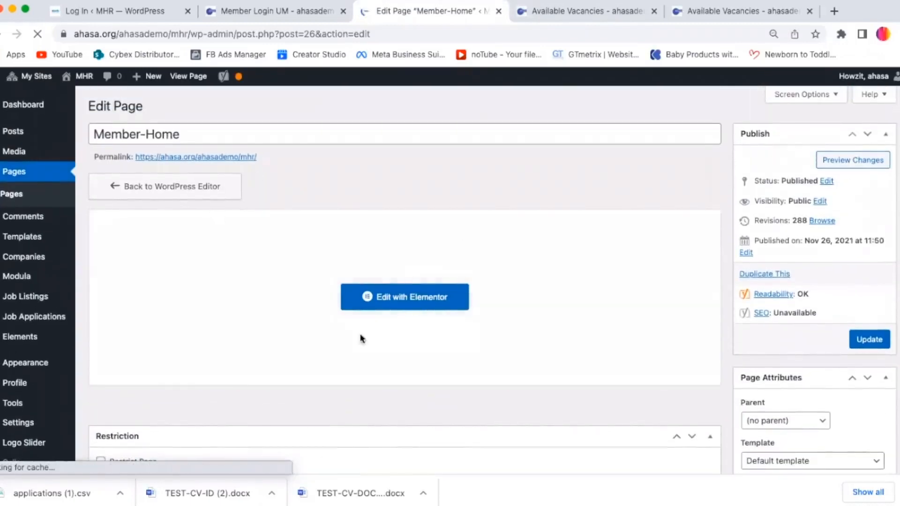
{"action": "scroll", "coordinate": [379, 300], "scroll_direction": "down", "scroll_amount": 10}
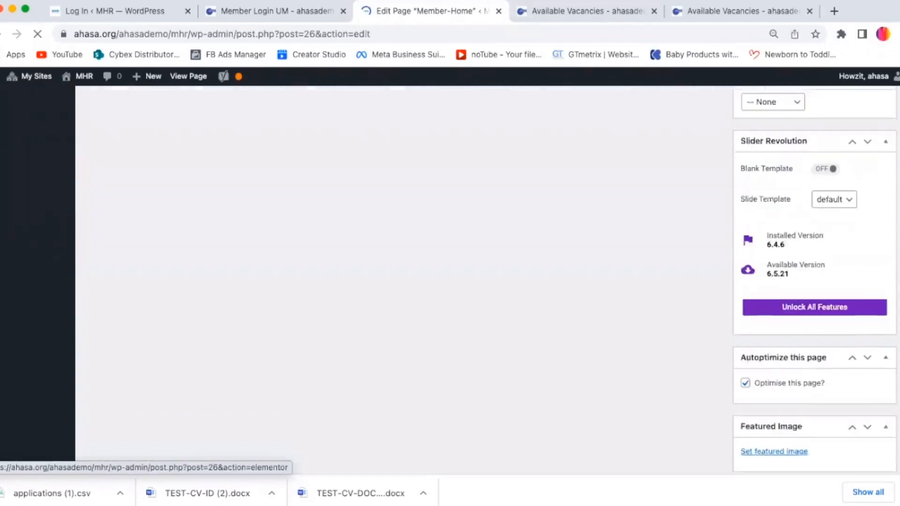
{"action": "scroll", "coordinate": [412, 290], "scroll_direction": "up", "scroll_amount": 11}
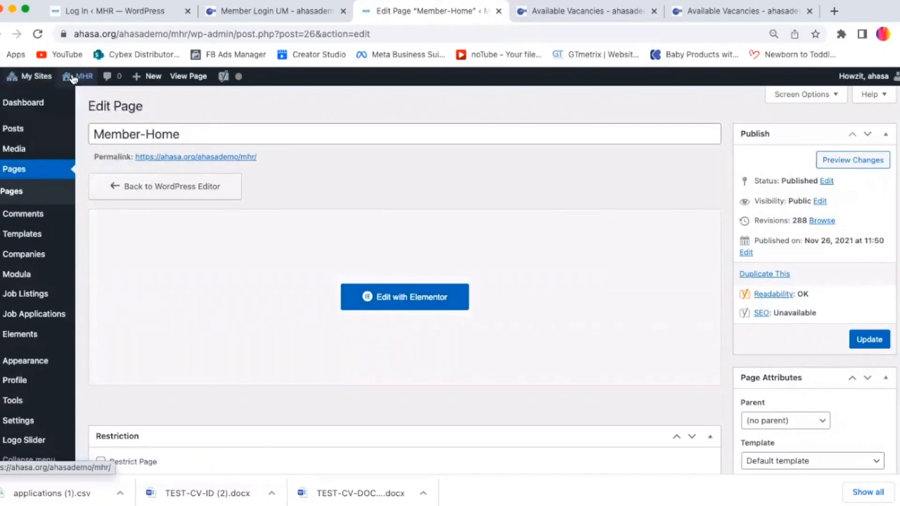
Step: Visit the MHR site and review the published Member-Home page's banner, About MHR text and Our Branches map
{"action": "mouse_move", "coordinate": [28, 76]}
{"action": "mouse_move", "coordinate": [29, 113]}
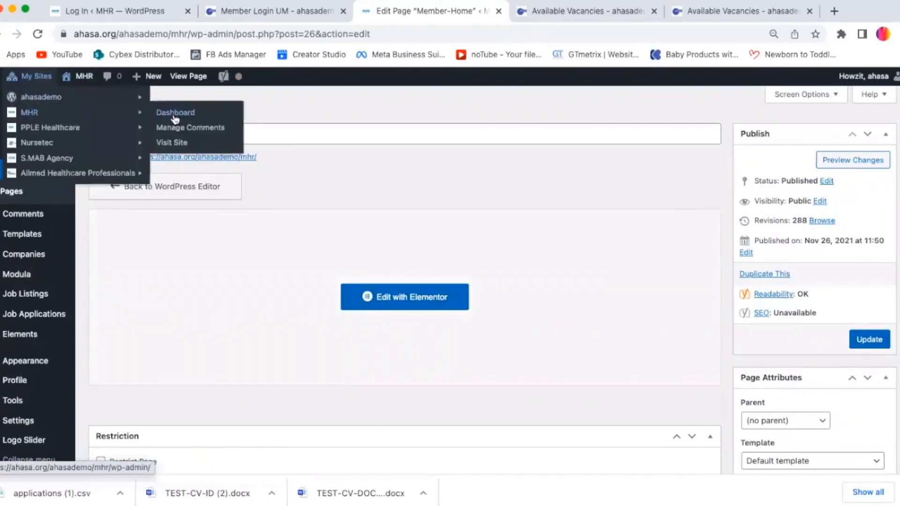
{"action": "left_click", "coordinate": [173, 142]}
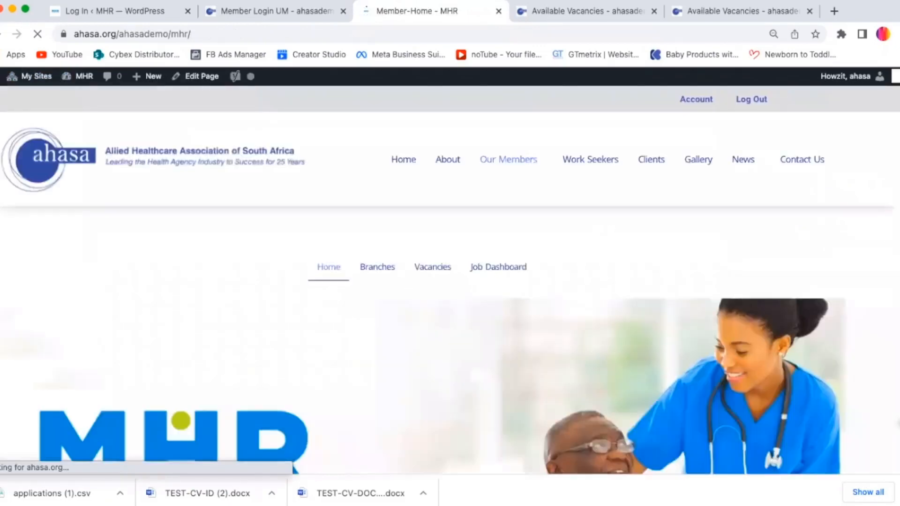
{"action": "scroll", "coordinate": [608, 230], "scroll_direction": "down", "scroll_amount": 10}
{"action": "scroll", "coordinate": [450, 281], "scroll_direction": "down", "scroll_amount": 7}
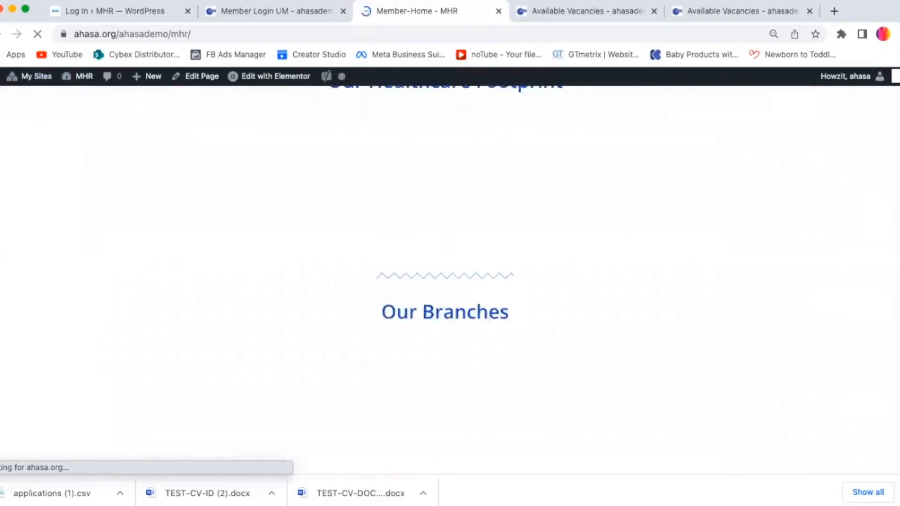
{"action": "scroll", "coordinate": [450, 281], "scroll_direction": "up", "scroll_amount": 10}
{"action": "scroll", "coordinate": [450, 281], "scroll_direction": "down", "scroll_amount": 10}
{"action": "scroll", "coordinate": [897, 220], "scroll_direction": "down", "scroll_amount": 5}
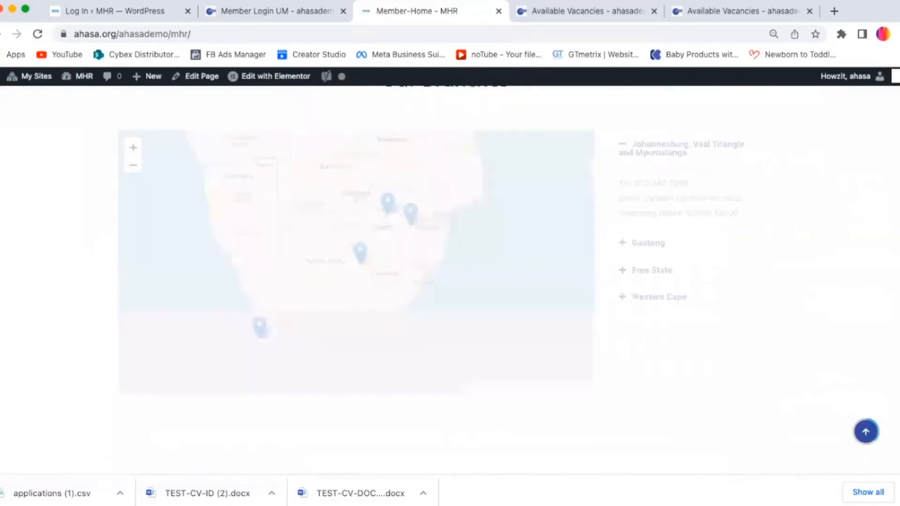
{"action": "scroll", "coordinate": [898, 220], "scroll_direction": "up", "scroll_amount": 12}
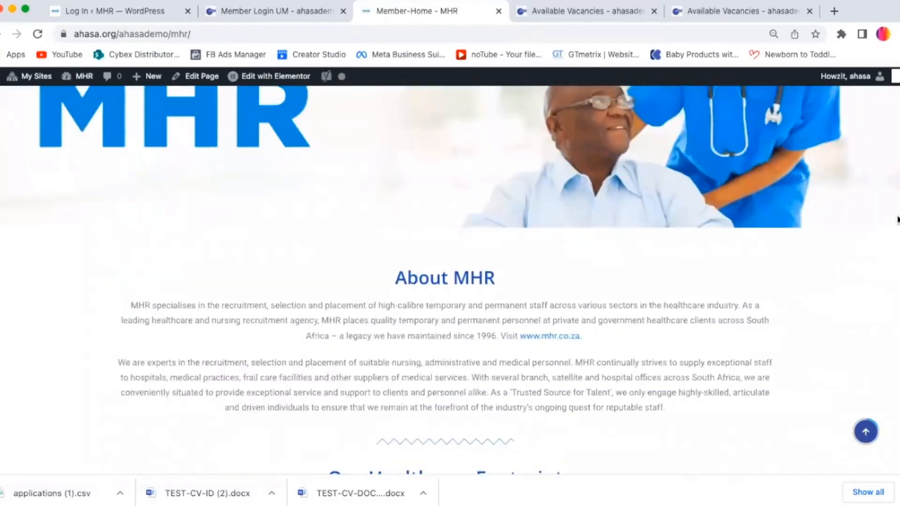
{"action": "scroll", "coordinate": [772, 188], "scroll_direction": "down", "scroll_amount": 6}
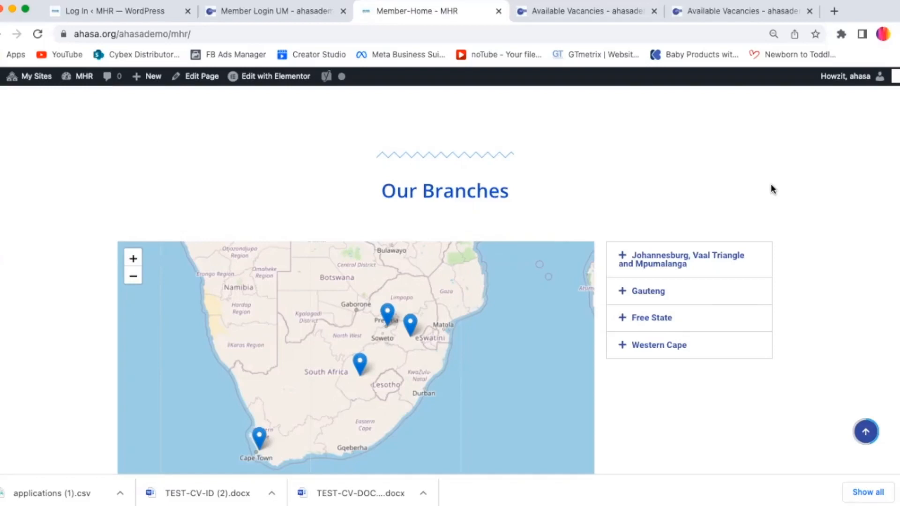
{"action": "scroll", "coordinate": [771, 186], "scroll_direction": "down", "scroll_amount": 2}
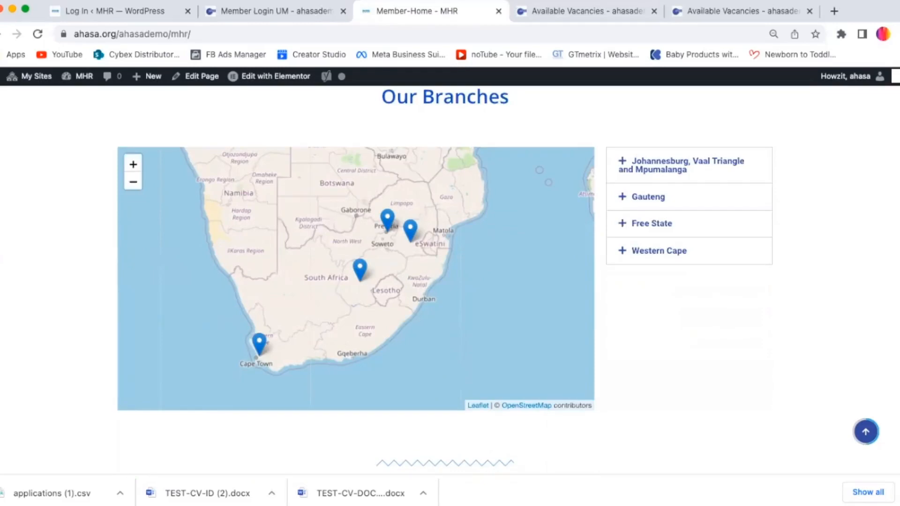
{"action": "scroll", "coordinate": [450, 280], "scroll_direction": "up", "scroll_amount": 15}
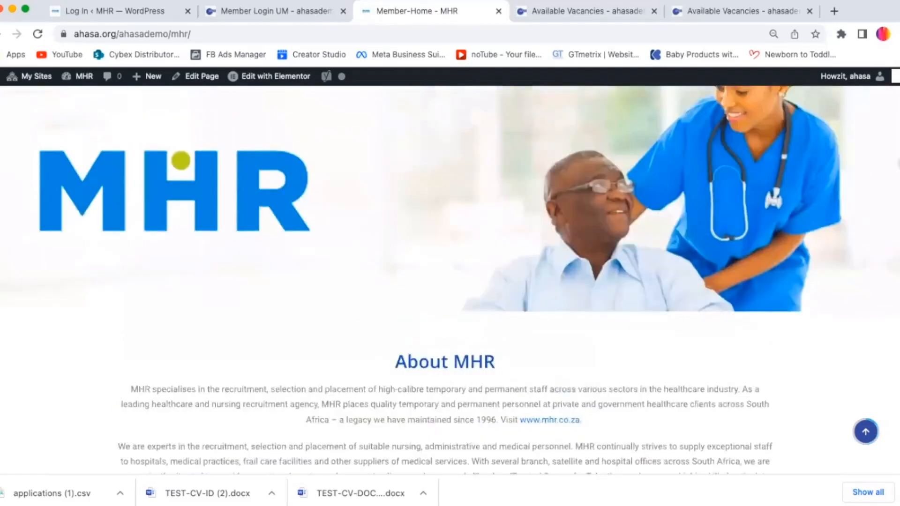